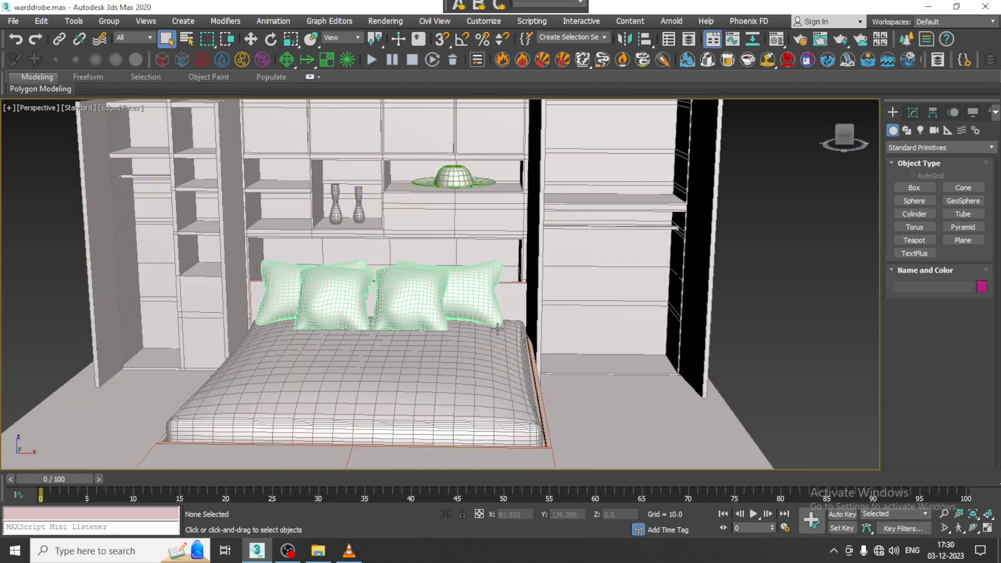
Step: Examine the wardrobe and bed scene in the perspective and front views
alt+middle_drag(516, 329, 481, 326)
scroll(537, 333, down, 3)
key(alt+w)
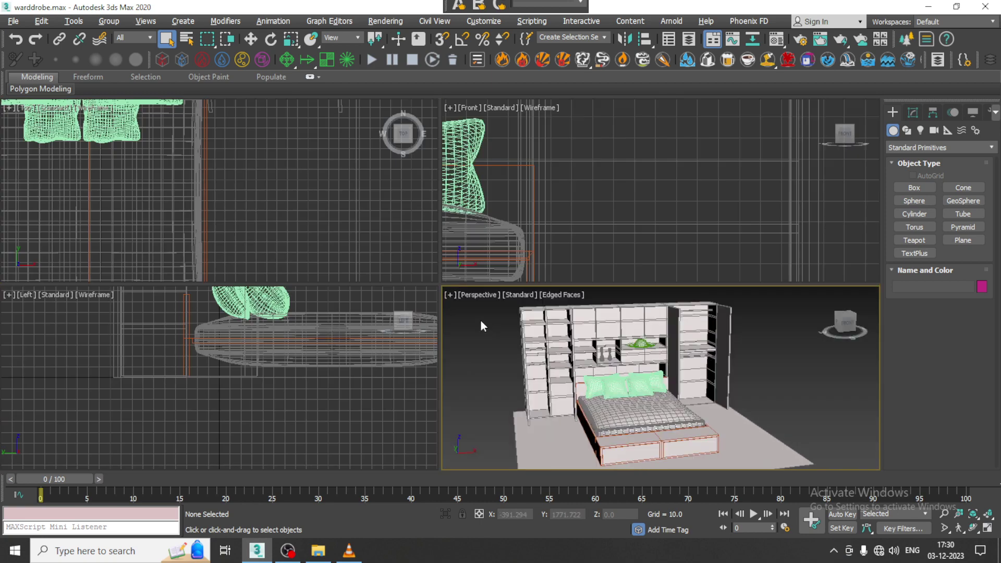
click(658, 204)
scroll(650, 207, down, 6)
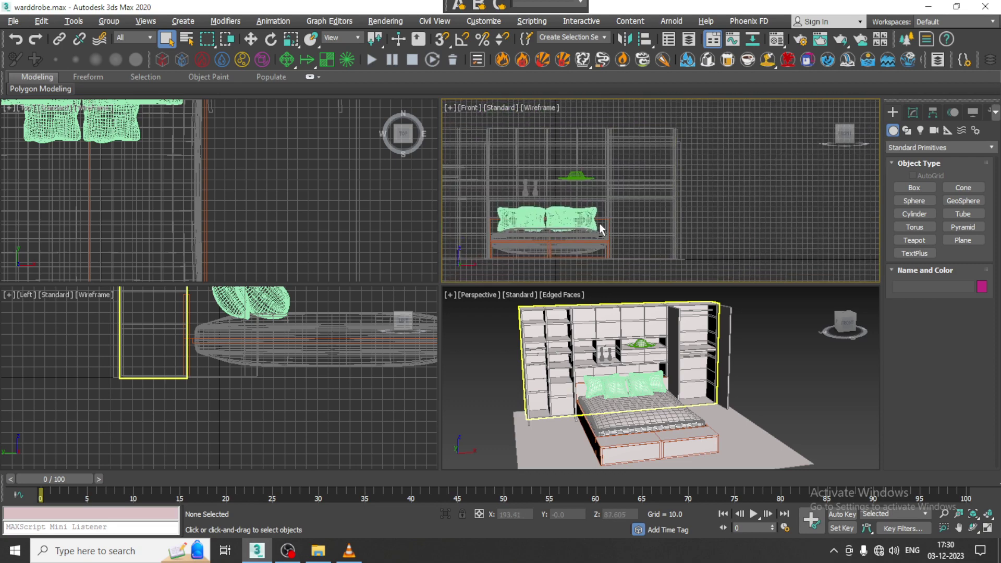
key(alt+w)
middle_drag(588, 228, 611, 236)
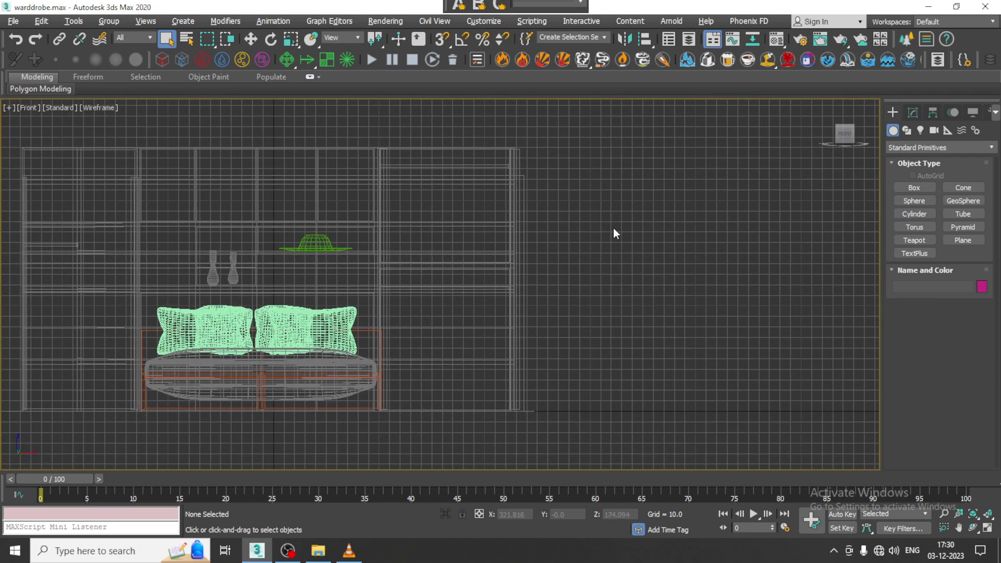
key(alt+w)
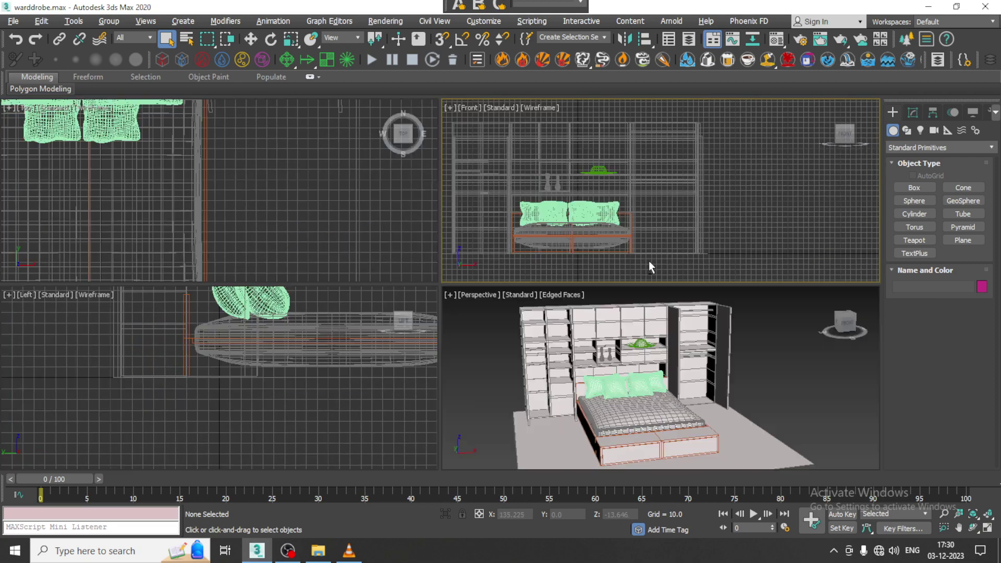
Step: Open the white-melamine-closet reference image from the Desktop for viewing and place it beside the modelling area
click(13, 21)
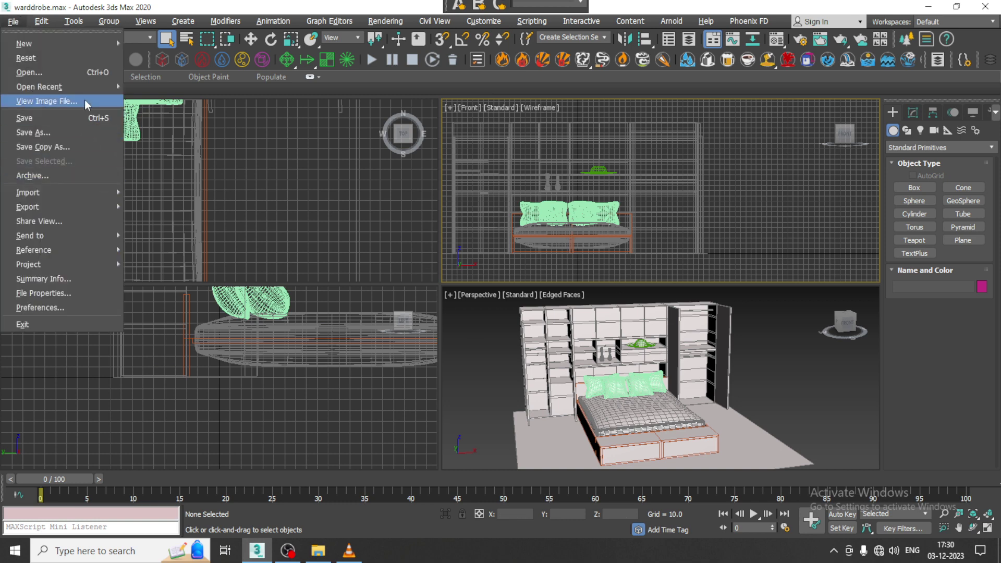
click(47, 101)
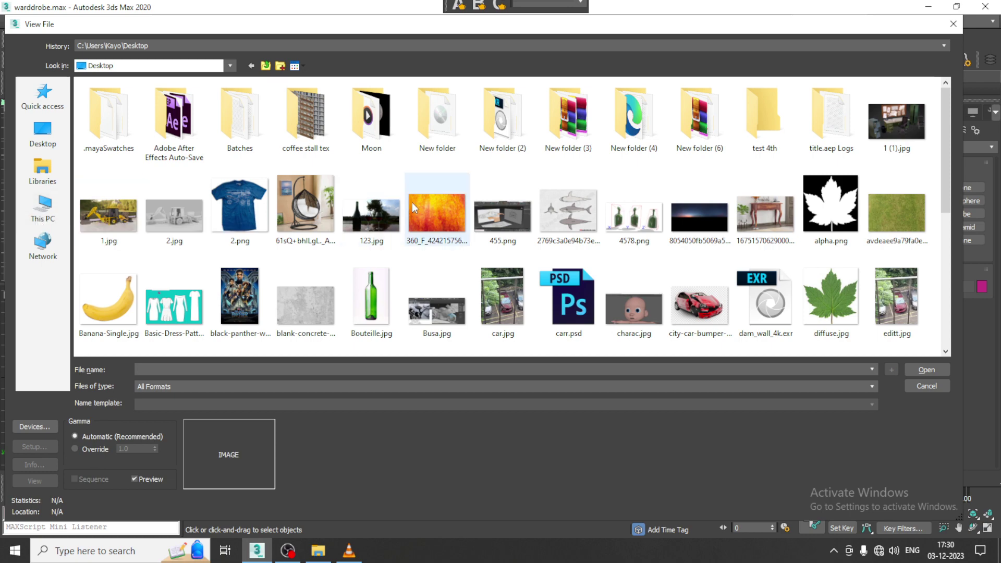
scroll(412, 208, down, 5)
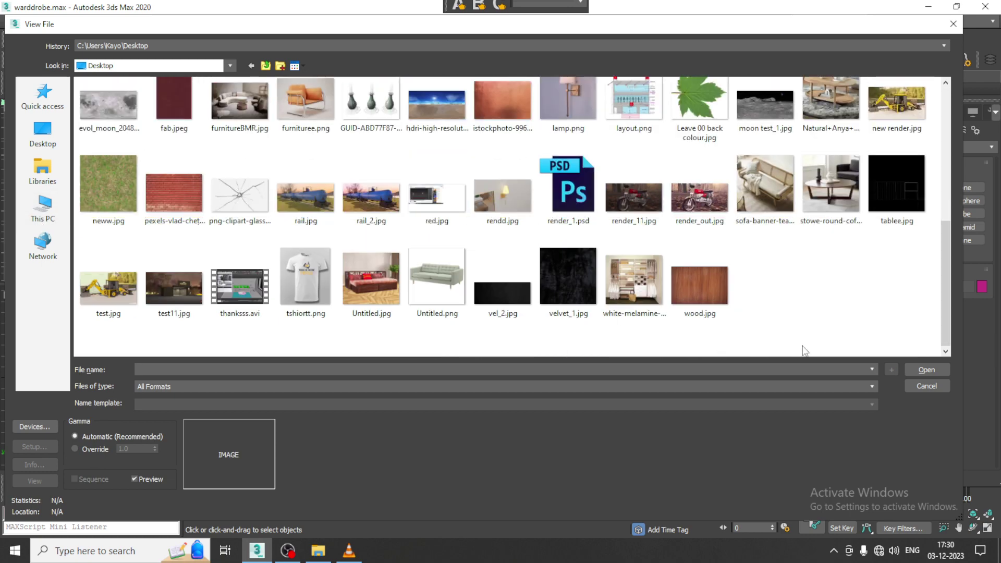
double_click(633, 286)
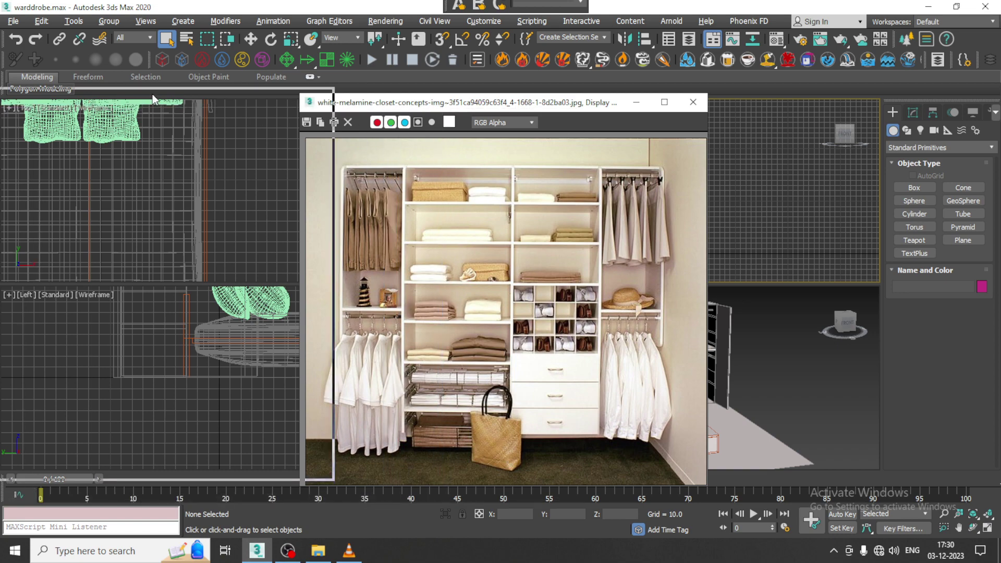
drag(528, 106, 203, 104)
drag(382, 487, 311, 480)
Step: Draw a plane about 208 long and 229 wide beside the wardrobe in the maximized front view
key(alt+w)
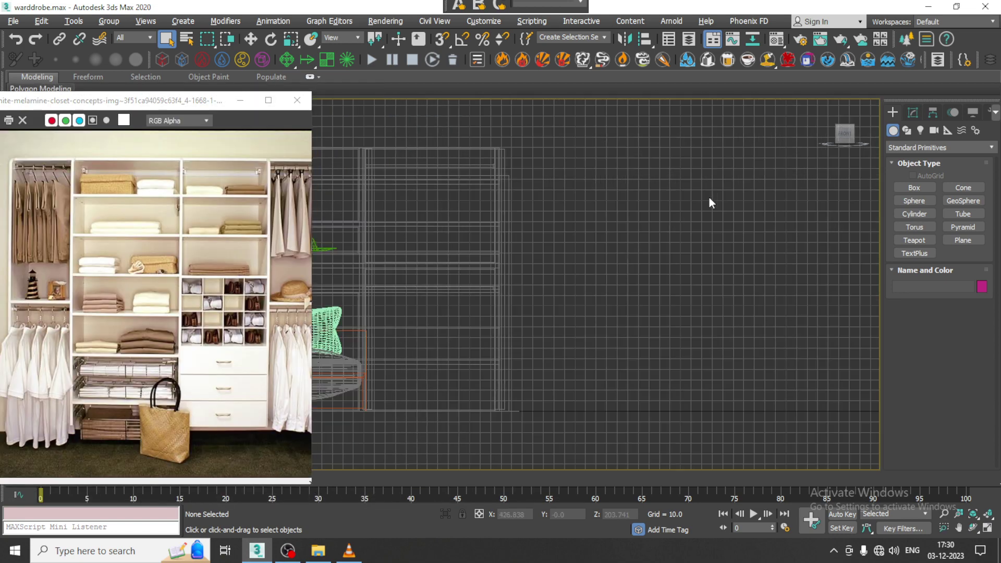
click(963, 239)
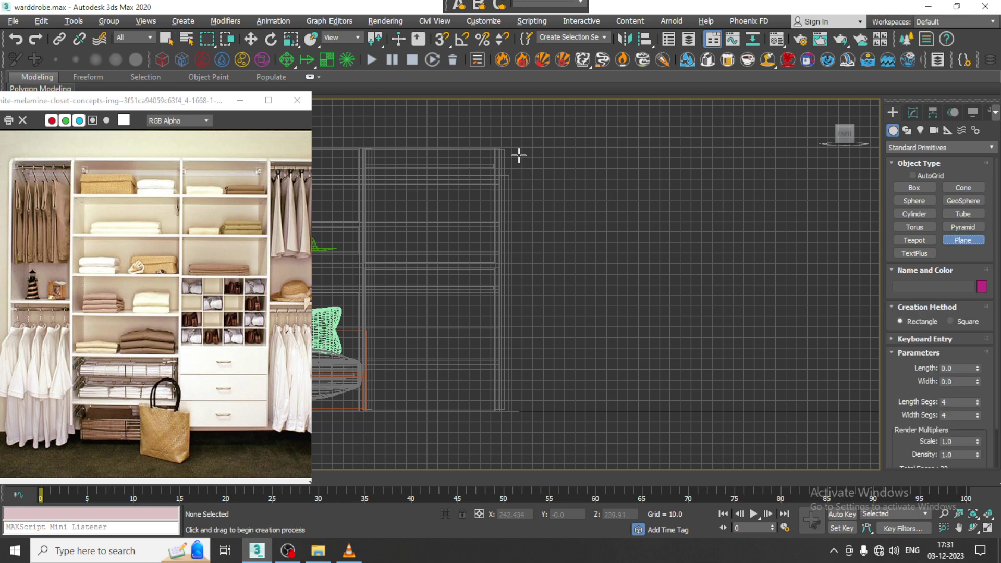
drag(546, 148, 789, 368)
key(w)
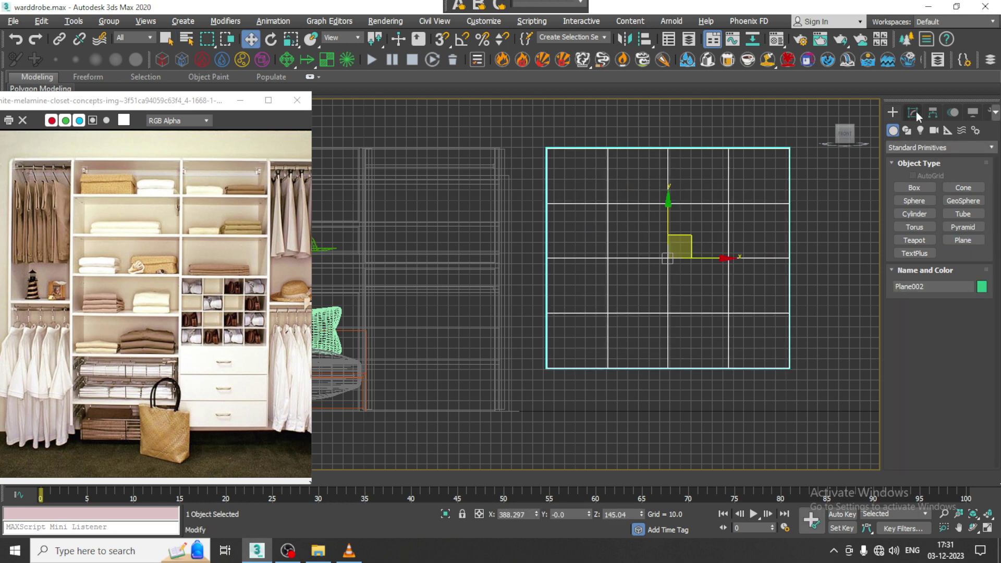
Step: Set the plane's length and width segments to 1
click(913, 112)
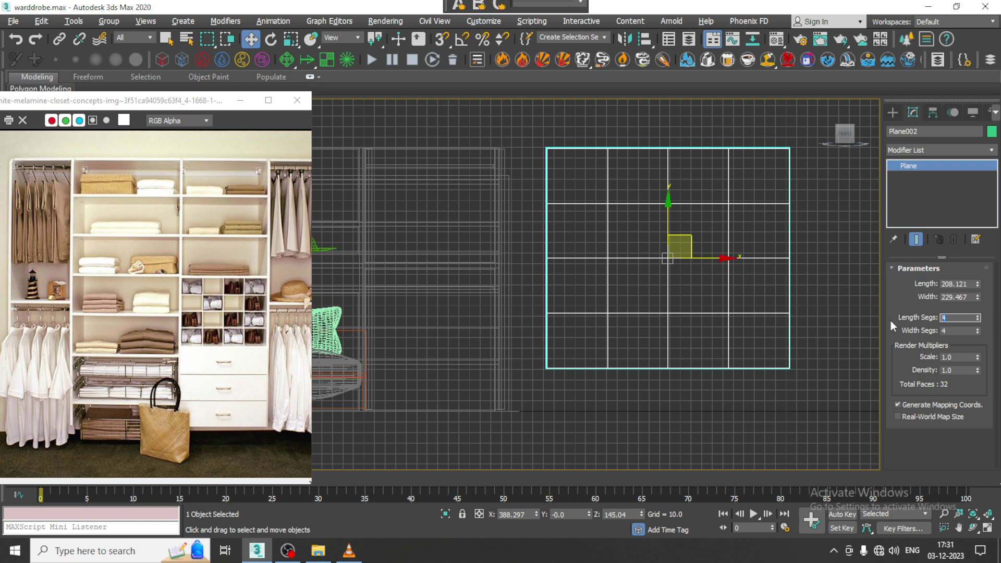
text(1)
key(Tab)
text(1)
key(Return)
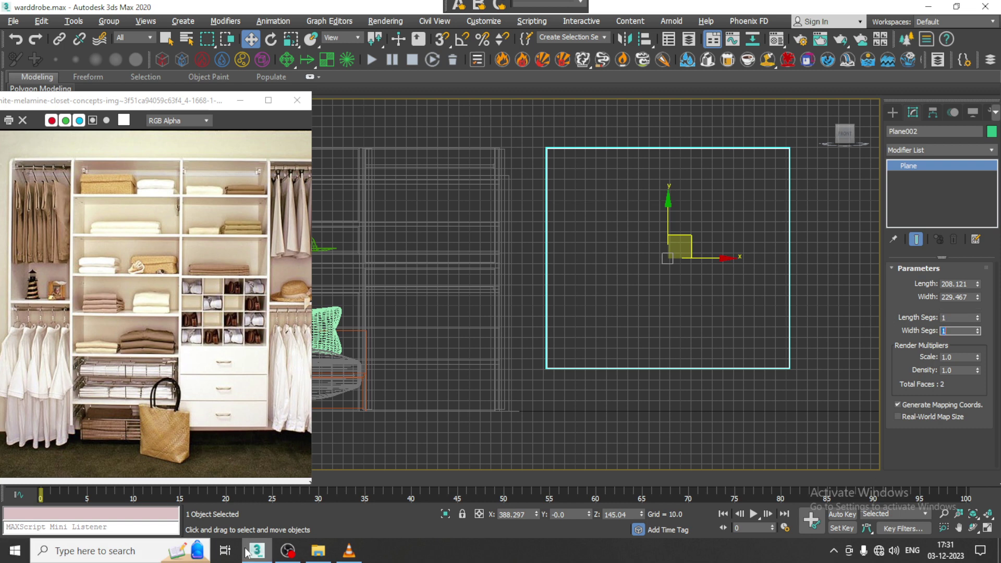
Step: Add a Bitmap map to the diffuse color of the 02 - Default material
mouse_move(247, 551)
middle_drag(750, 295, 730, 281)
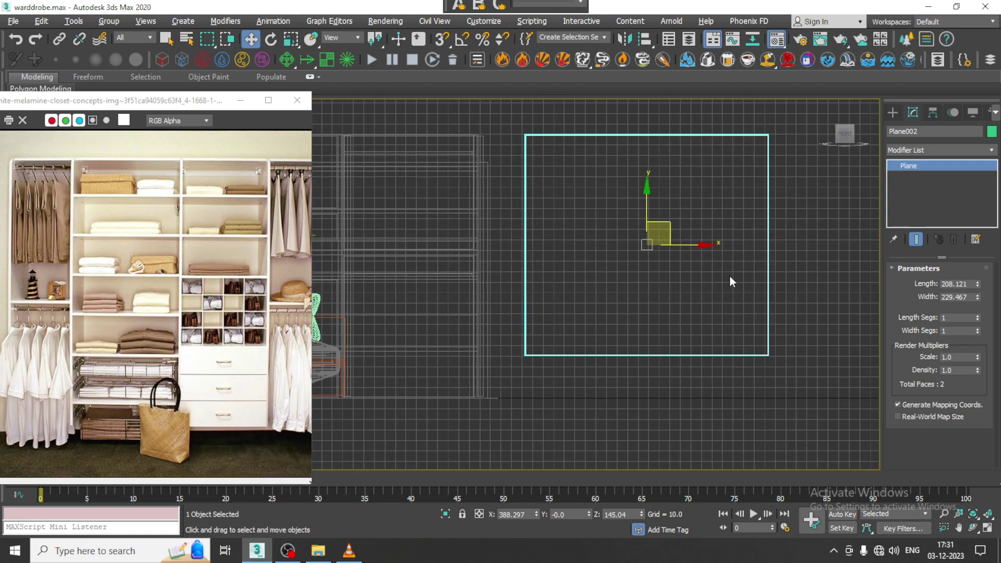
key(m)
click(309, 128)
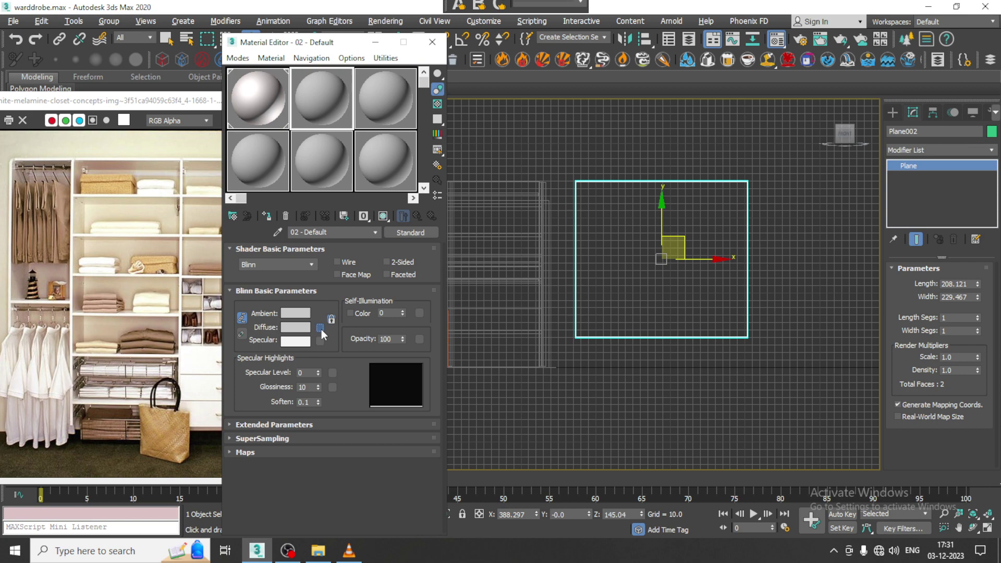
click(320, 327)
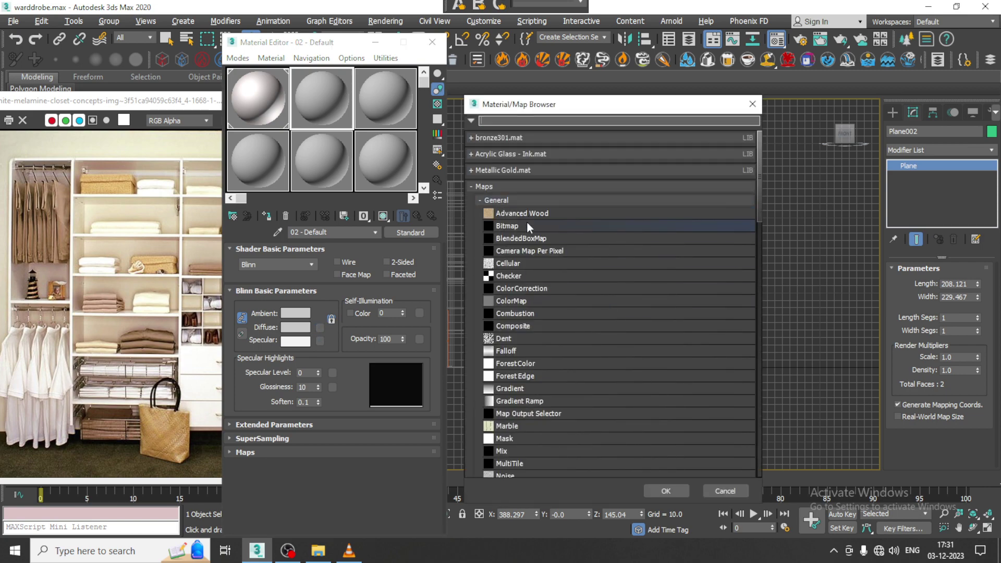
double_click(527, 224)
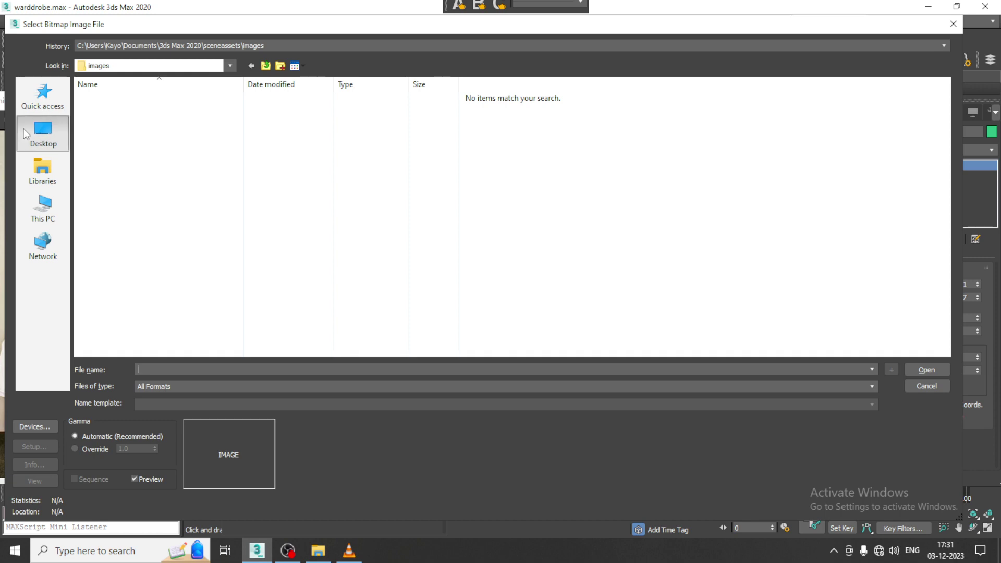
Step: Load tshiortt.png from the Desktop as the bitmap, assign the material to the plane and show it shaded in the viewport
click(25, 134)
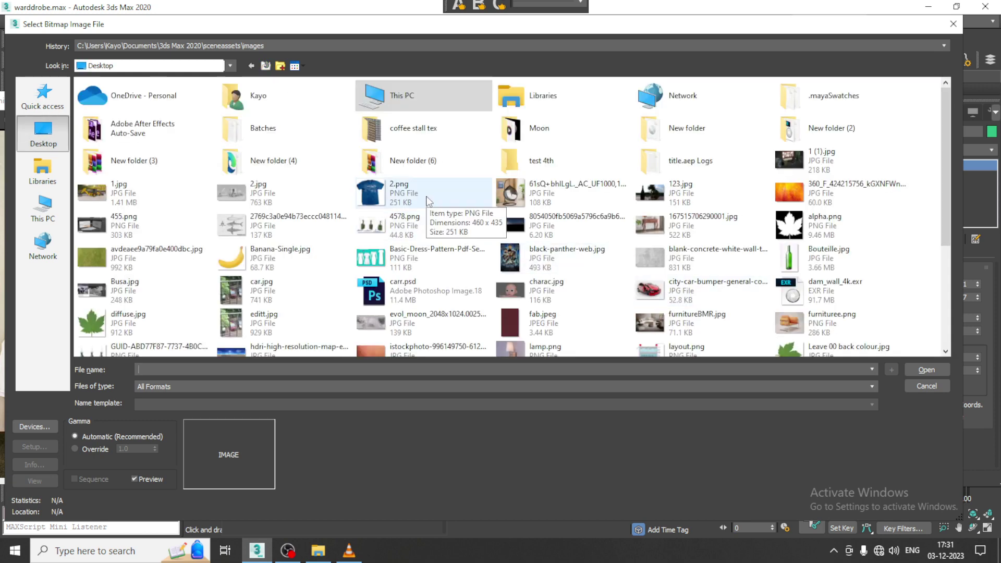
scroll(427, 202, down, 5)
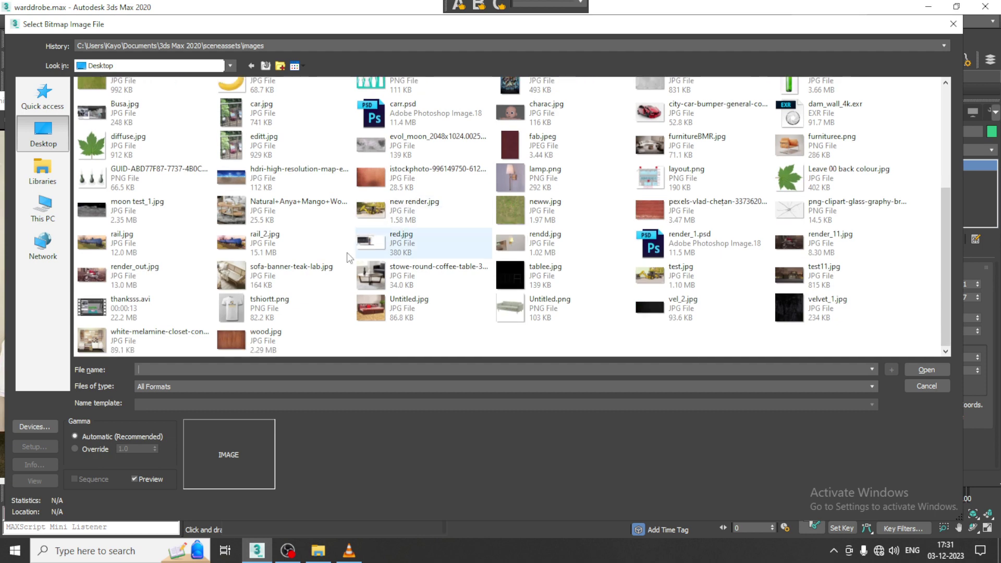
double_click(254, 295)
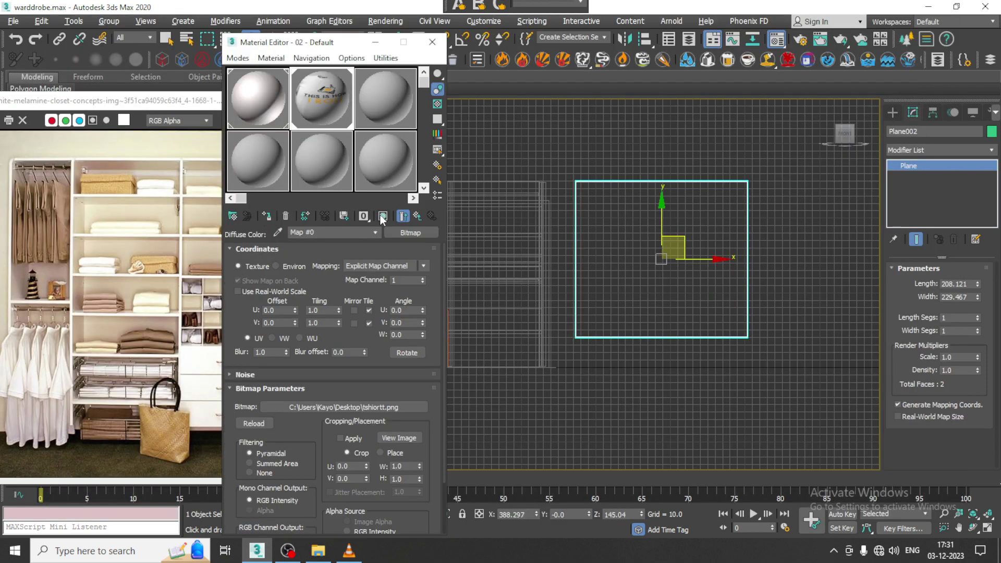
scroll(724, 256, up, 4)
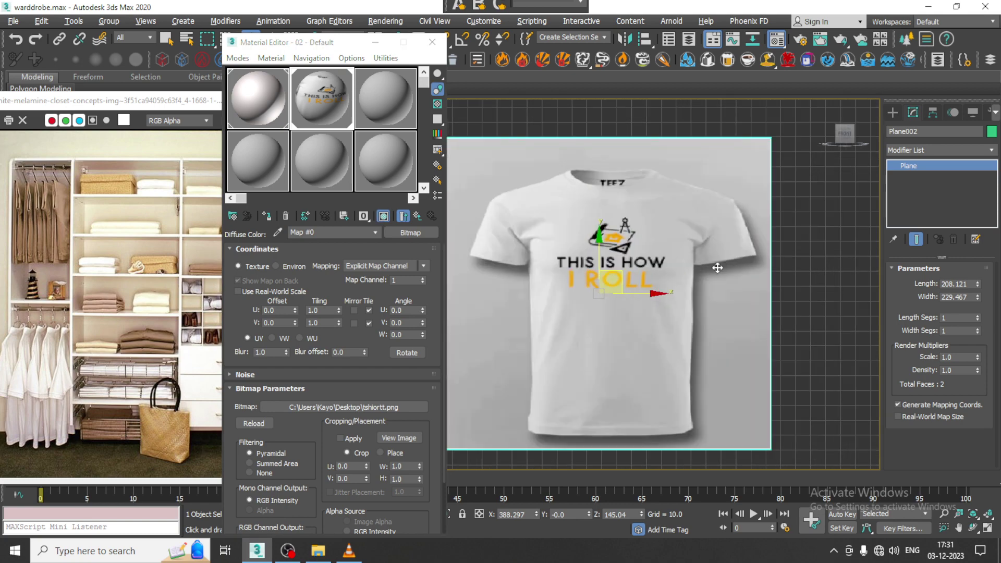
Step: Scale the T-shirt reference plane to about 131% vertically and 115% horizontally
key(r)
drag(596, 251, 596, 219)
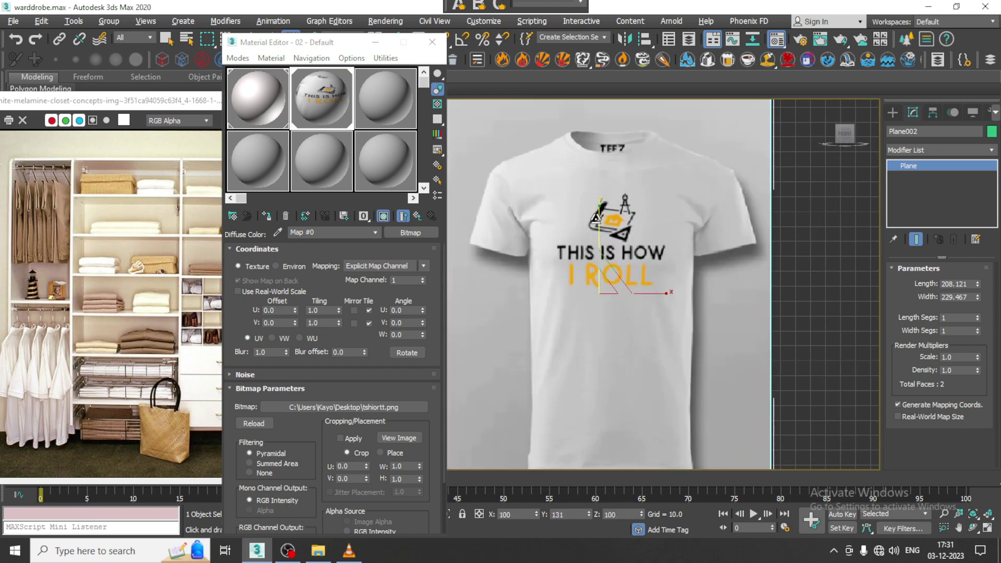
drag(660, 295, 676, 293)
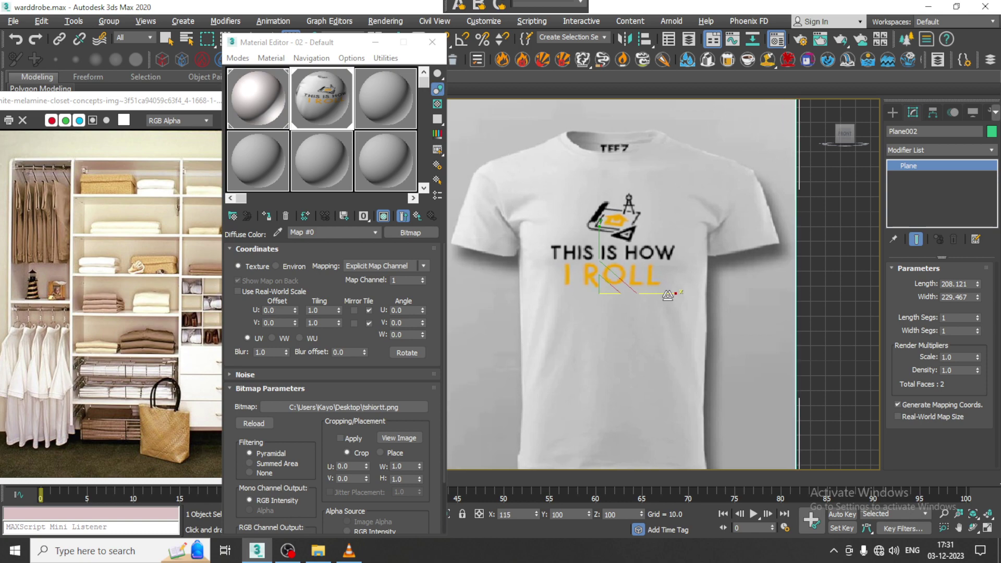
scroll(675, 293, down, 3)
middle_drag(741, 275, 758, 277)
key(w)
Step: Create a box over the T-shirt image, spanning from the collar's centre to the armpit side of the torso
click(896, 114)
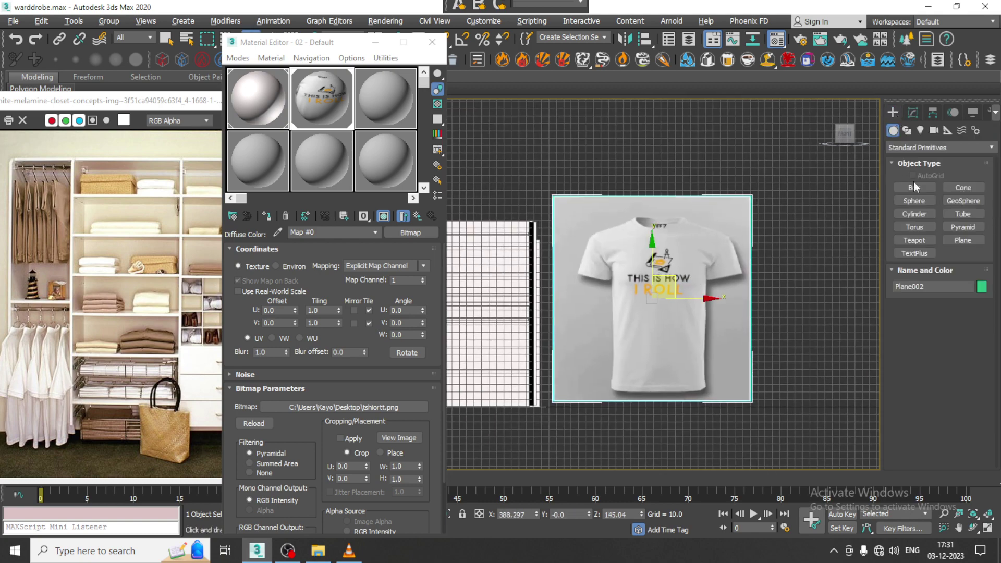
click(913, 182)
scroll(704, 298, up, 3)
middle_drag(635, 223, 629, 225)
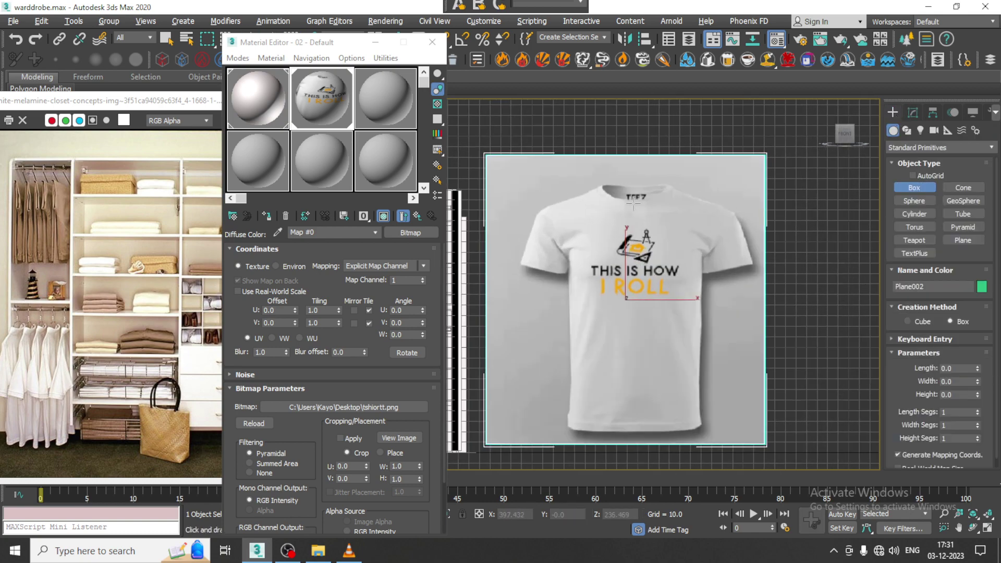
drag(633, 203, 701, 310)
click(701, 290)
key(w)
Step: Make the box see-through in the front view and convert it to an Editable Poly
key(alt+w)
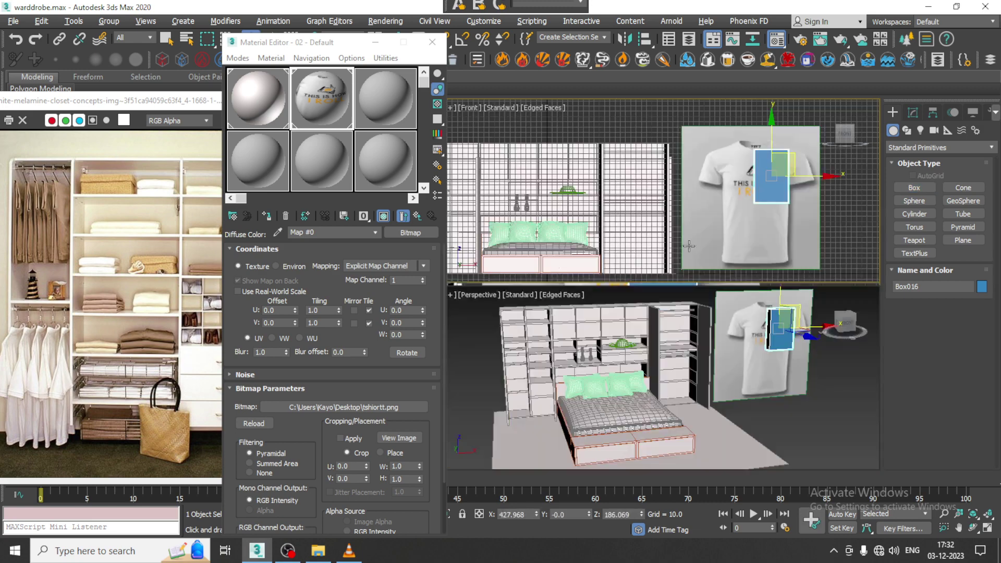
middle_click(697, 363)
key(alt+w)
key(alt+w)
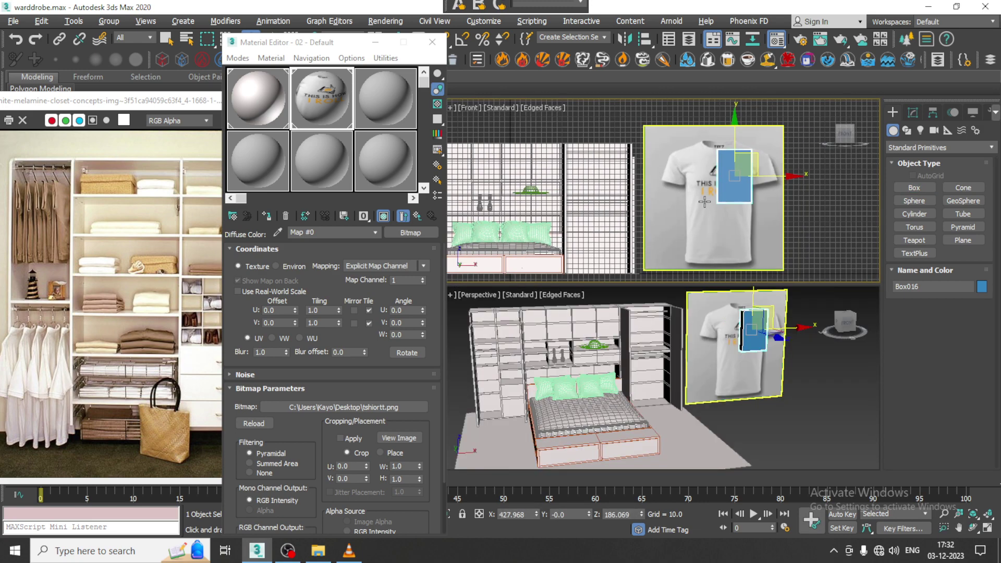
key(alt+w)
middle_drag(606, 271, 663, 254)
key(alt+x)
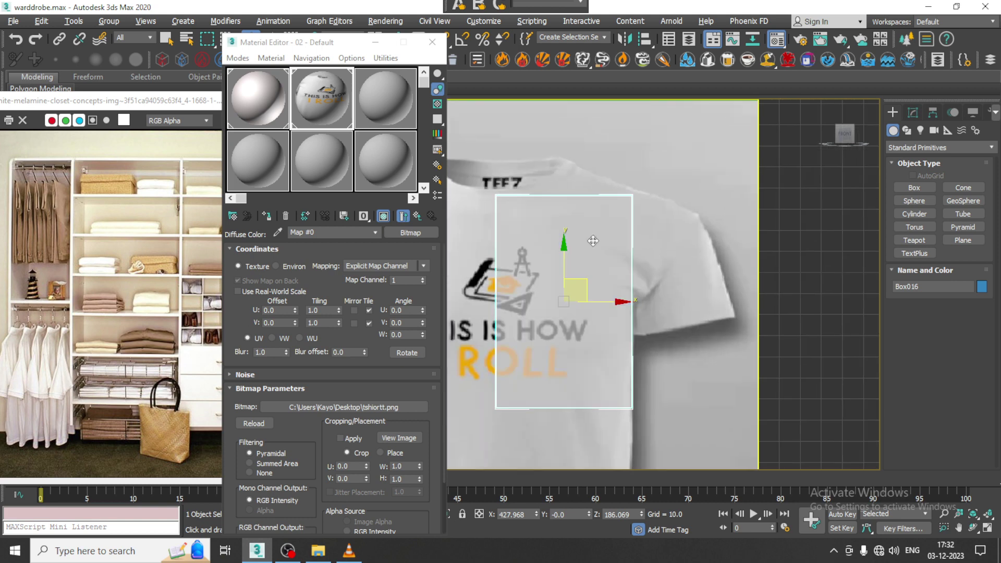
right_click(587, 222)
mouse_move(674, 362)
click(761, 374)
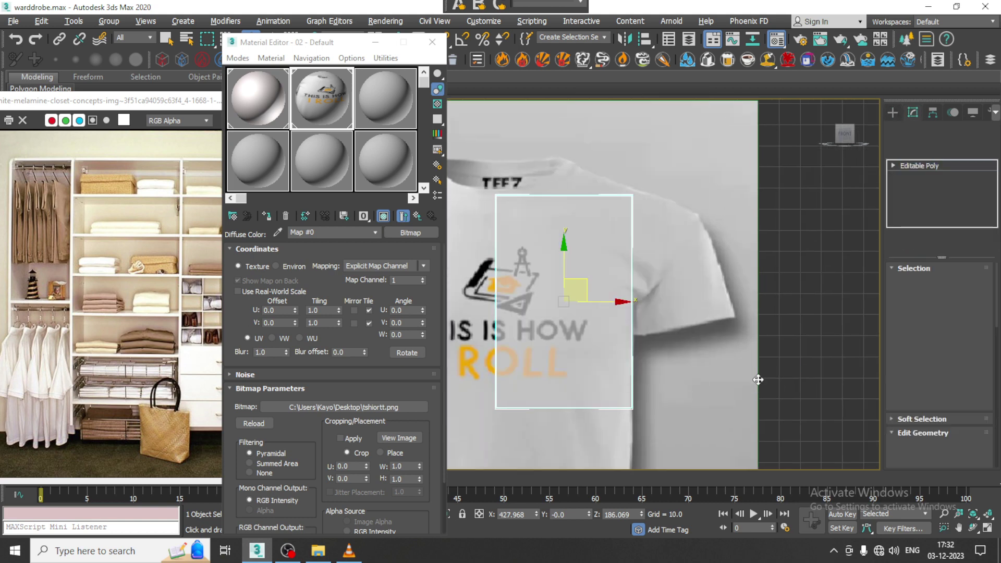
Step: Connect the box's four vertical edges with one horizontal edge loop
click(922, 282)
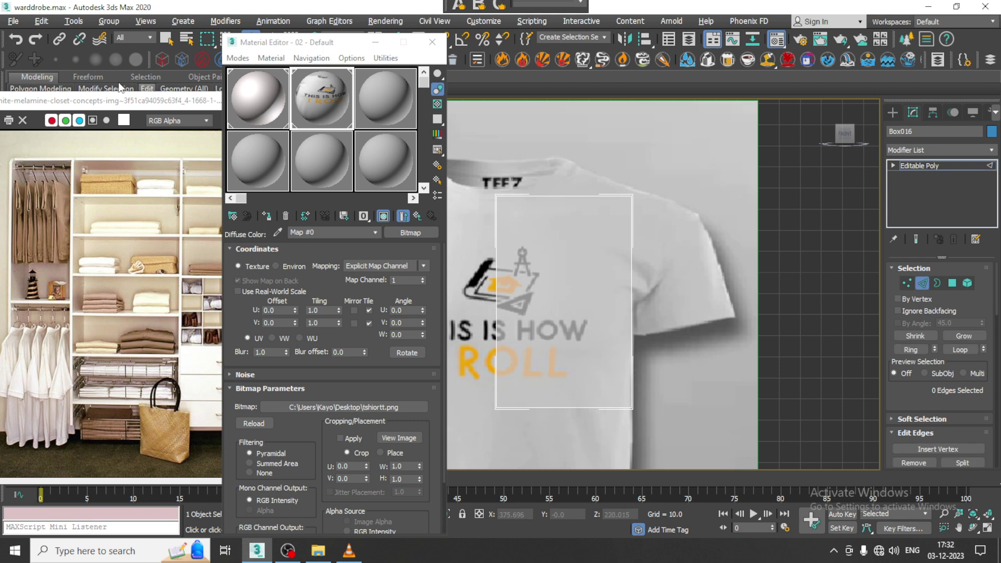
drag(469, 326, 691, 318)
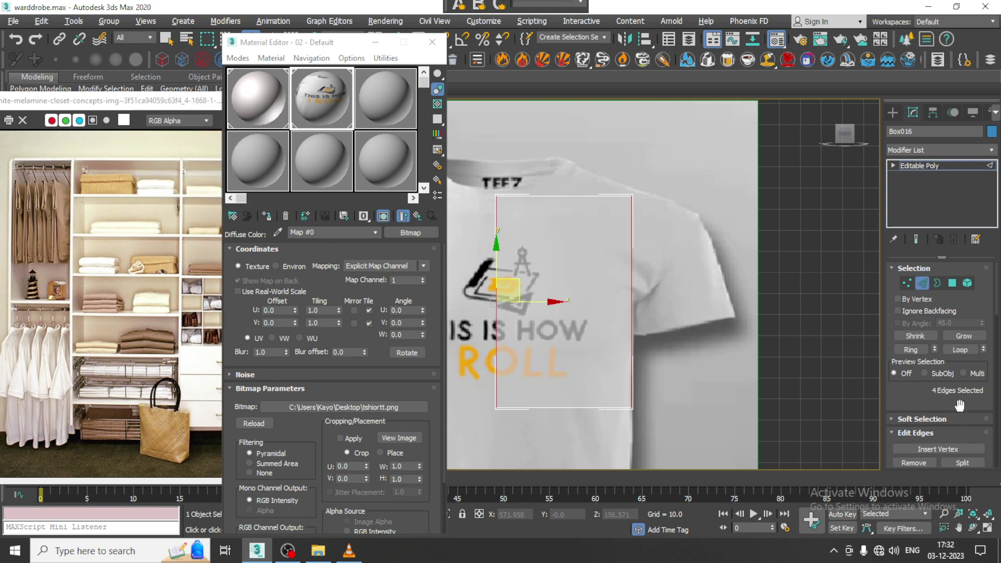
scroll(960, 403, down, 3)
click(980, 414)
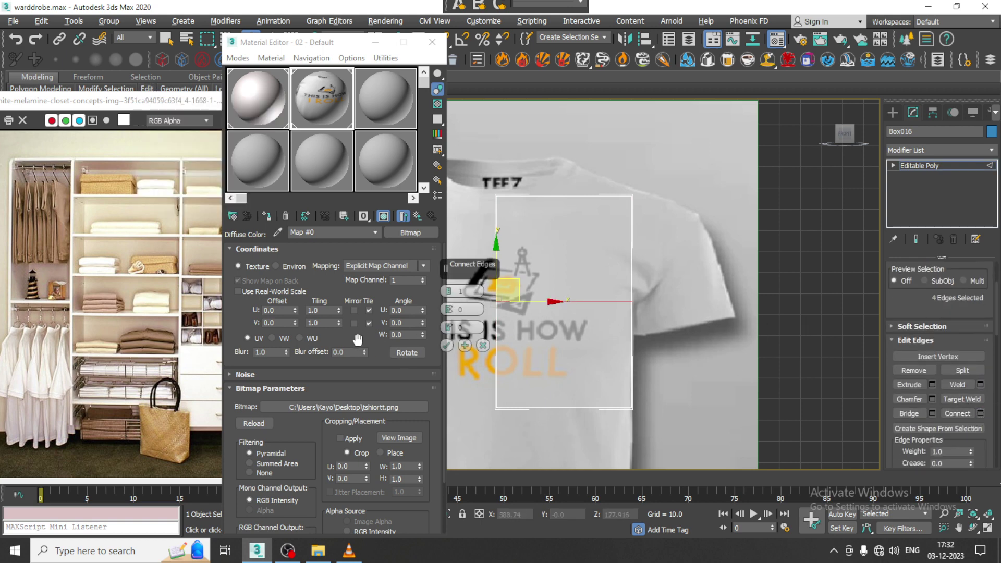
click(448, 346)
Step: Move the box's upper outer corner vertices inward and up towards the T-shirt's neck edge
middle_drag(684, 230, 696, 236)
key(1)
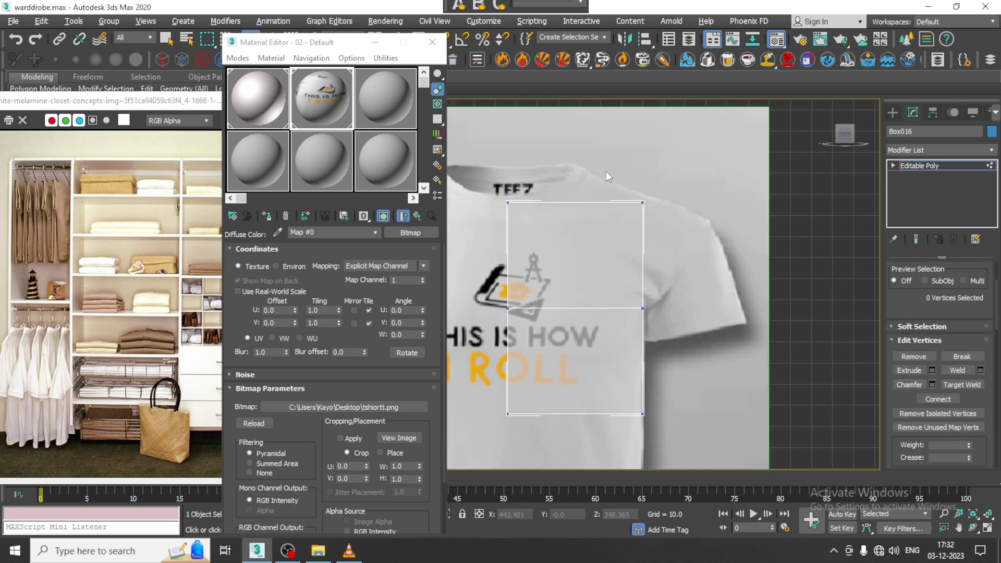
drag(605, 171, 572, 204)
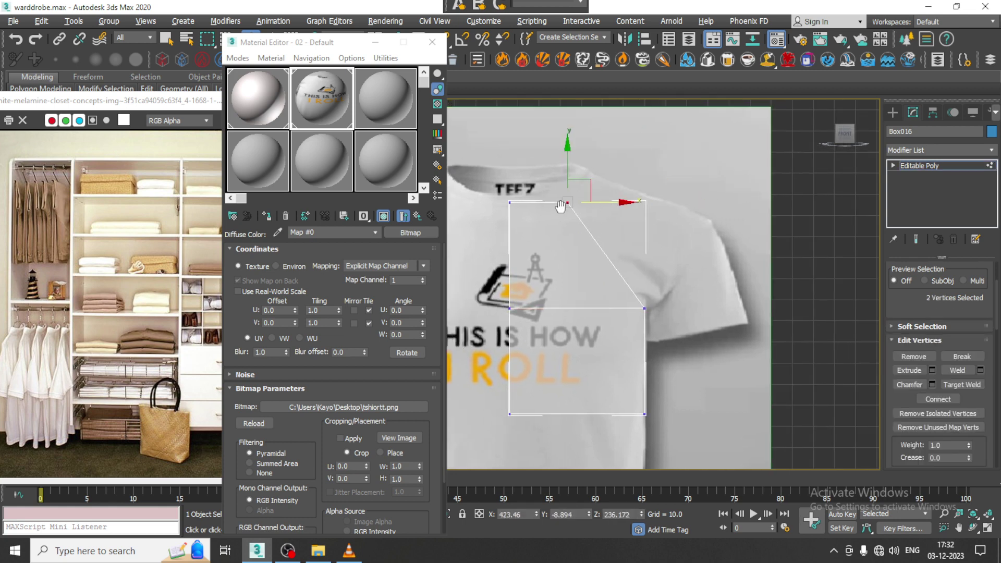
middle_drag(572, 205, 583, 201)
drag(593, 173, 593, 165)
middle_drag(594, 188, 589, 163)
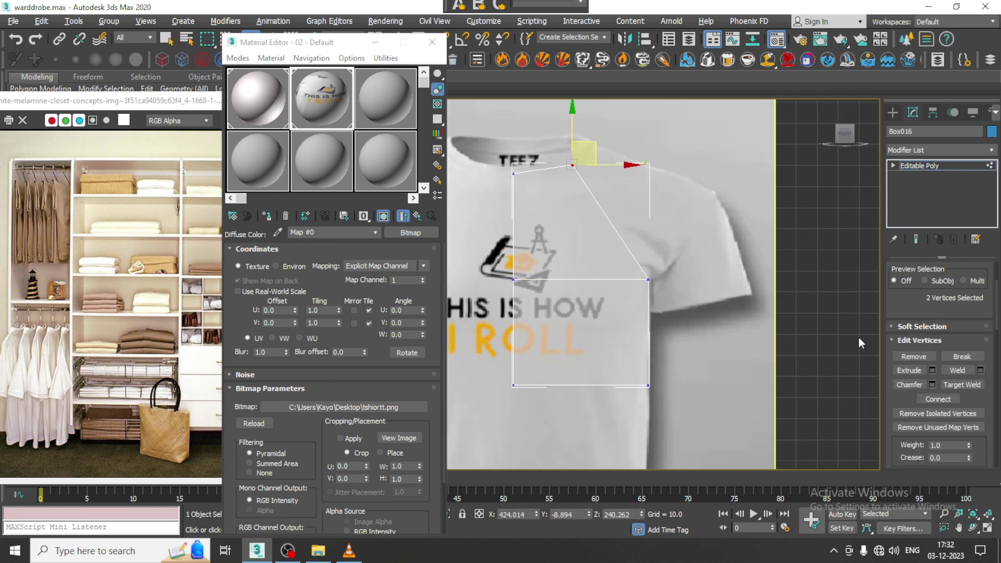
Step: Extrude the box's bottom polygon down to the T-shirt's hem in the reference image
key(4)
middle_drag(666, 343, 696, 296)
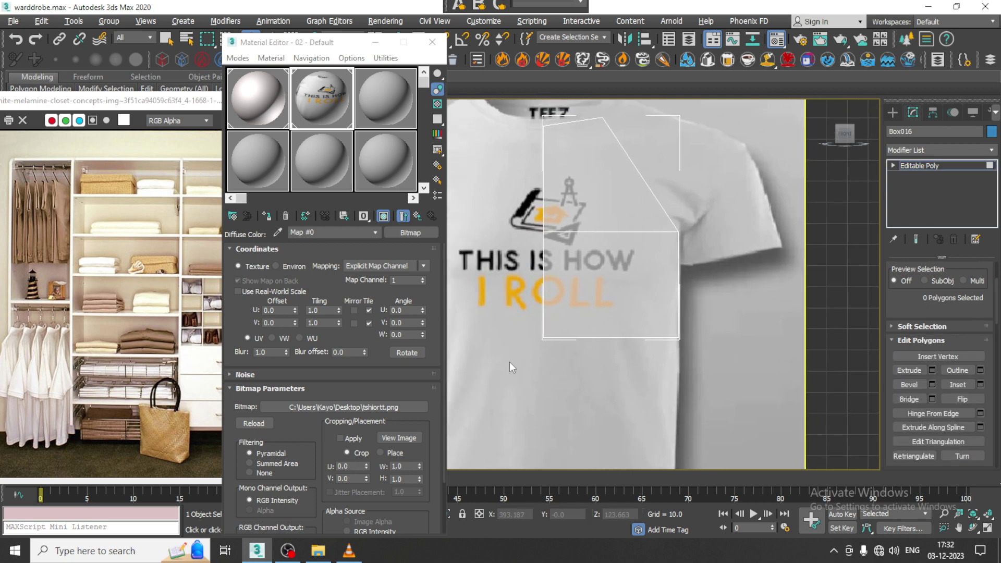
drag(509, 362, 502, 208)
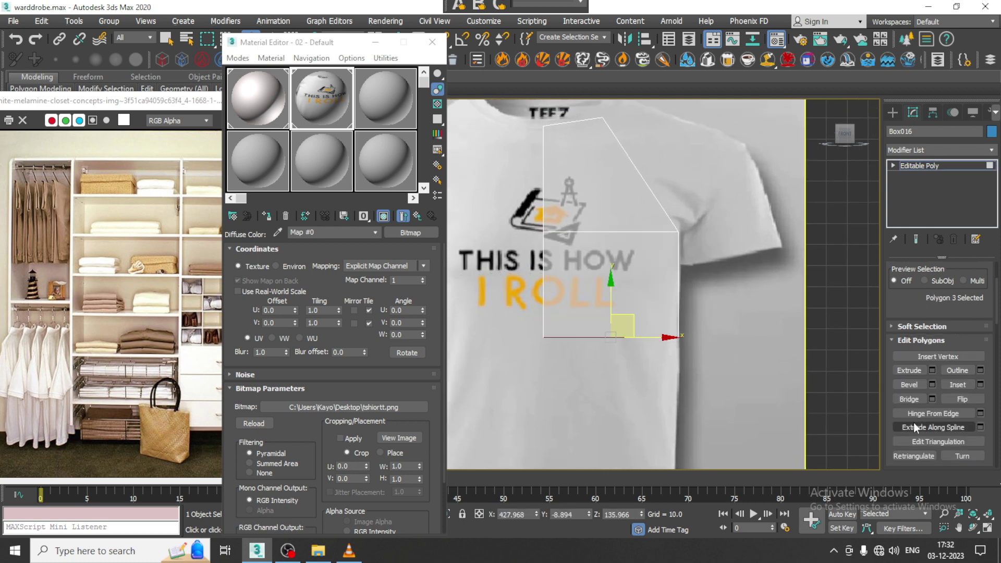
click(931, 369)
middle_drag(703, 286, 711, 85)
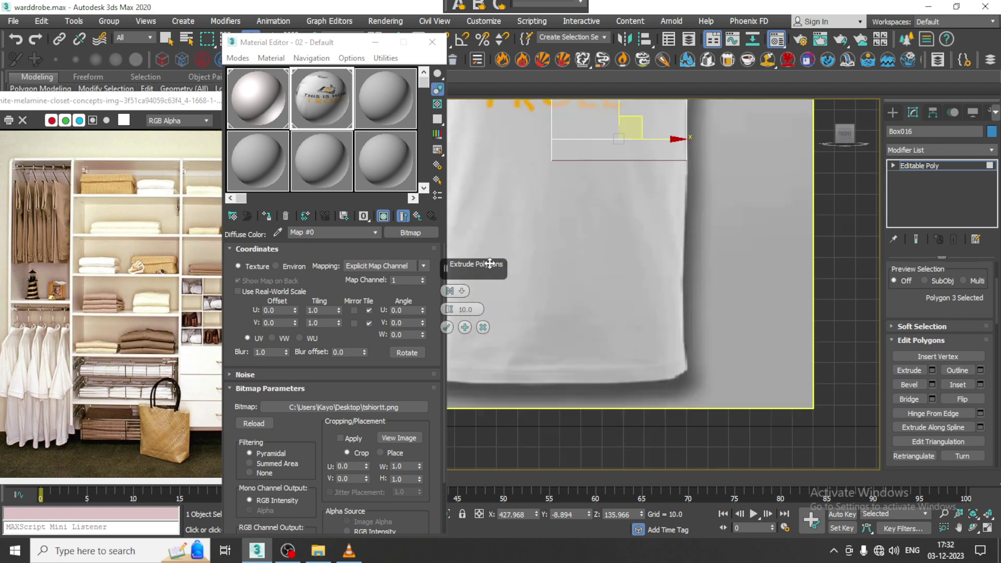
drag(456, 310, 447, 312)
click(447, 327)
Step: Move the whole torso box forward, away from the T-shirt image plane, in the perspective view
middle_drag(719, 258, 733, 303)
scroll(733, 304, down, 2)
key(alt+w)
middle_click(742, 412)
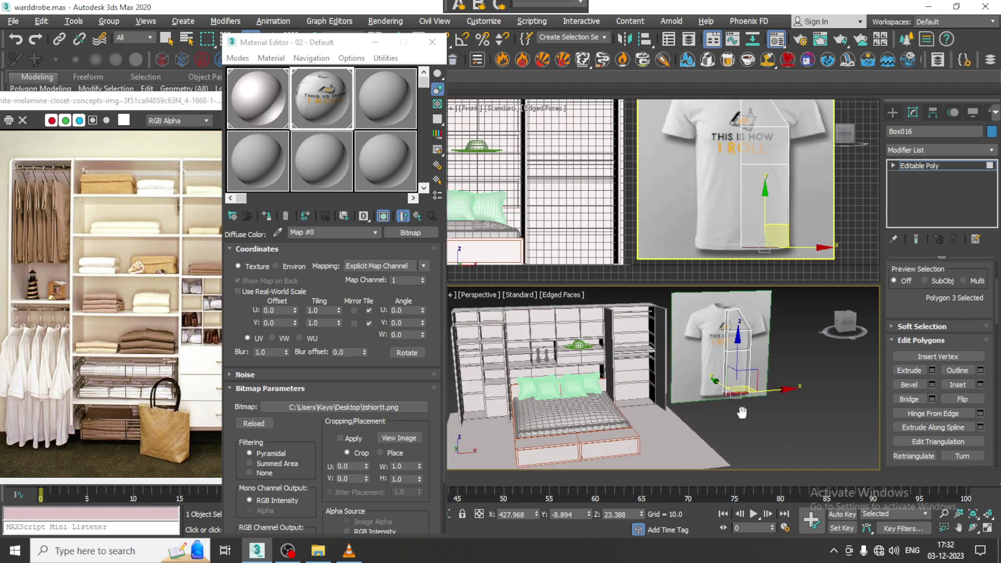
key(alt+w)
alt+middle_drag(630, 326, 584, 307)
click(933, 165)
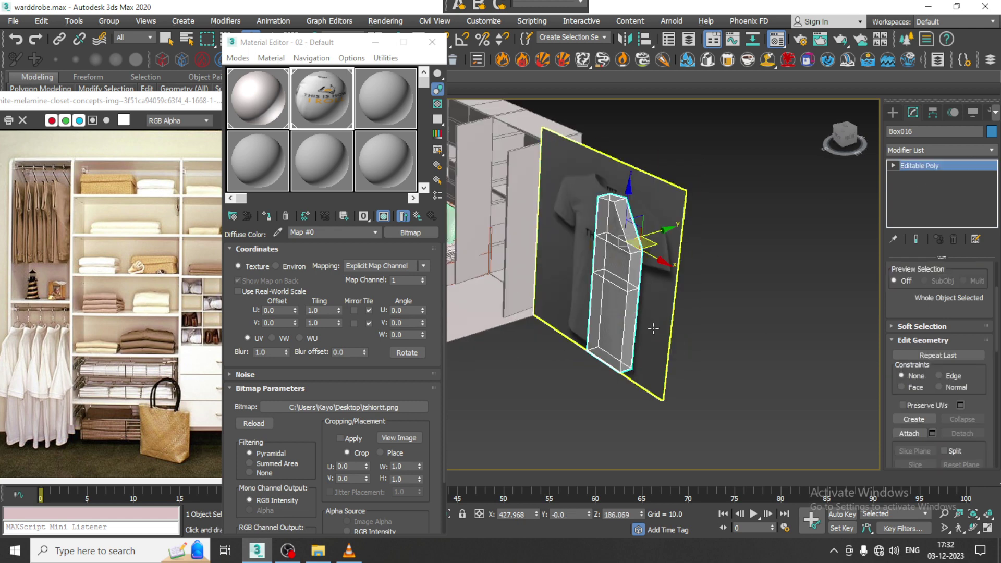
drag(651, 236, 633, 243)
Step: Extrude the slanted shoulder-side polygon and pull the new face back to the start of the sleeve in the front view
key(alt+w)
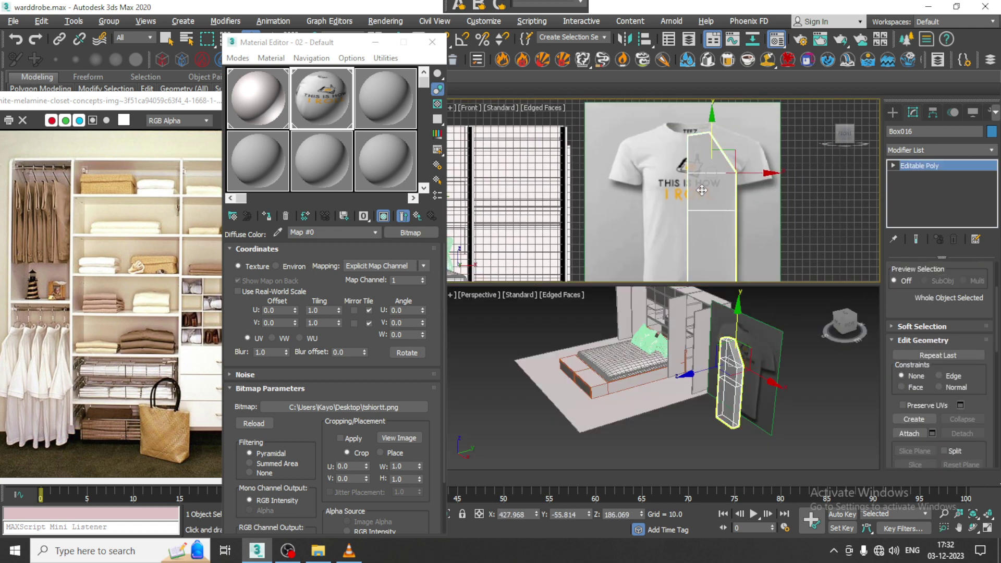
key(alt+w)
scroll(636, 206, up, 3)
scroll(636, 207, down, 3)
middle_drag(641, 193, 731, 192)
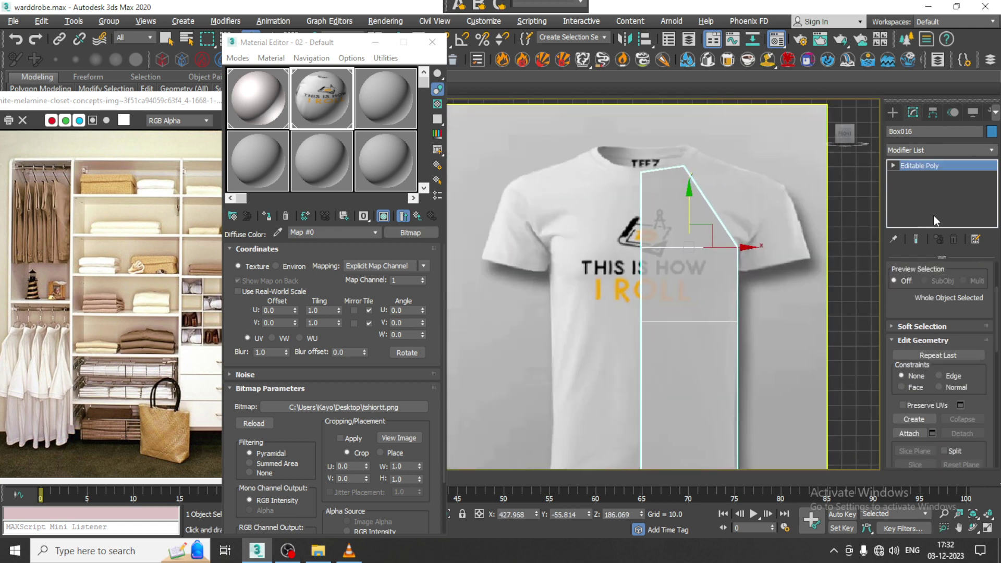
key(4)
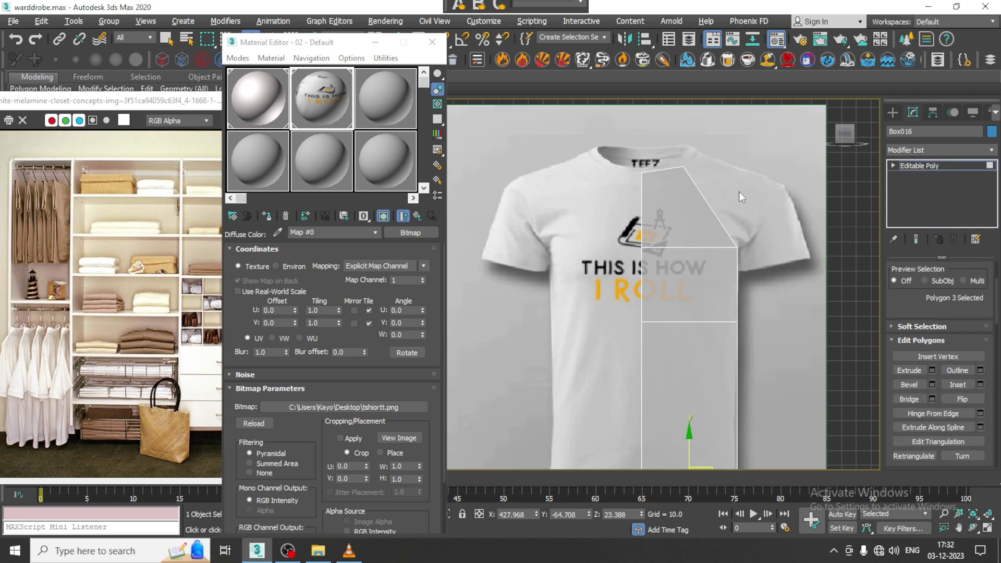
drag(739, 192, 638, 197)
click(706, 219)
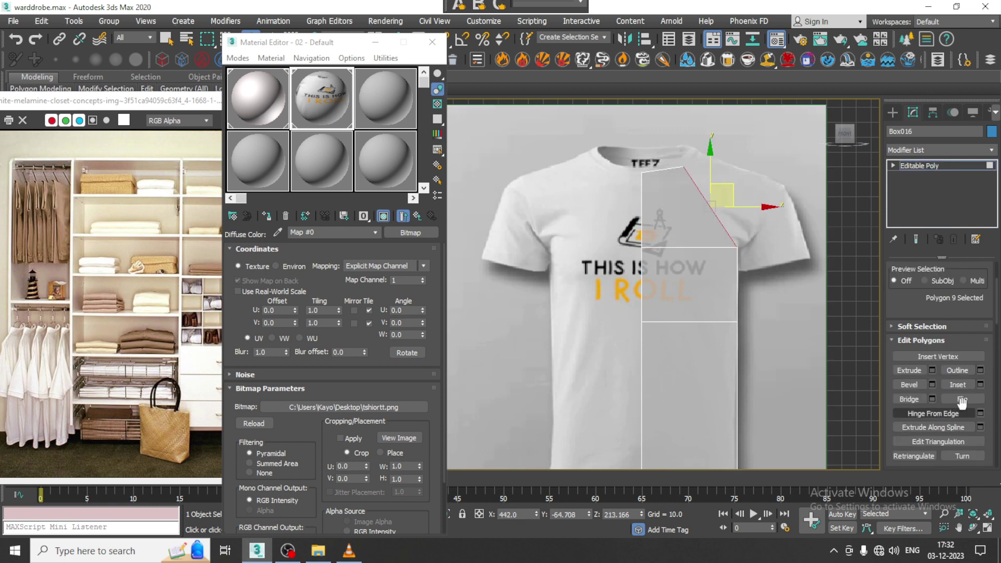
click(933, 369)
click(447, 327)
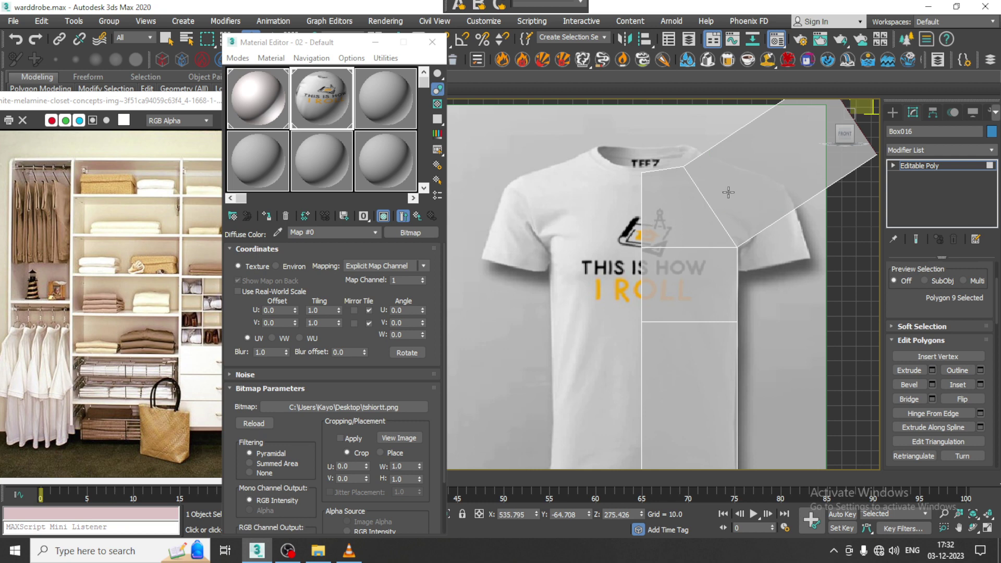
middle_drag(764, 204, 727, 230)
drag(830, 111, 732, 200)
scroll(738, 238, up, 2)
middle_drag(747, 242, 732, 248)
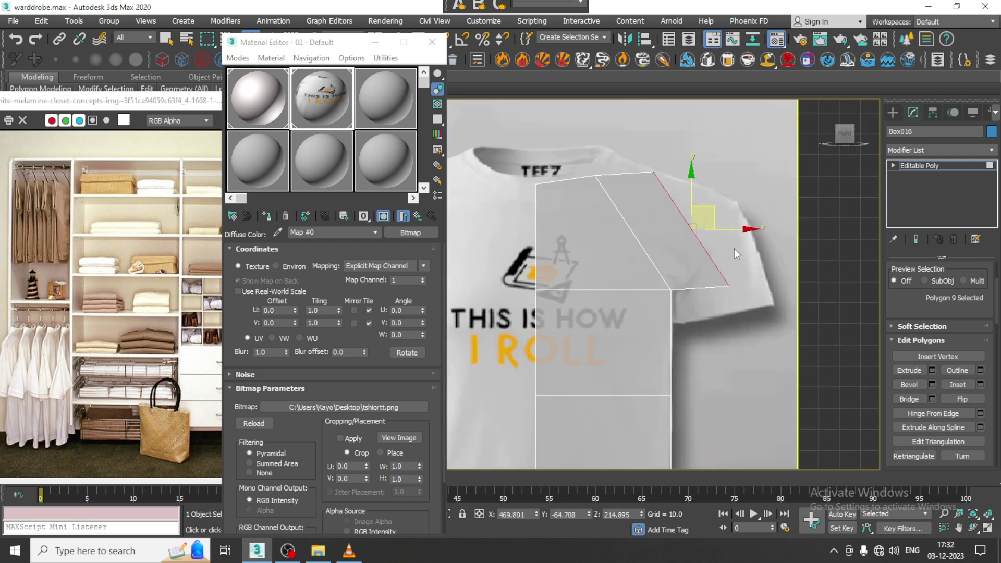
Step: Move the extruded face's upper and lower vertices onto the shoulder seam and armpit, forming a nearly vertical armhole
key(1)
drag(706, 303, 689, 149)
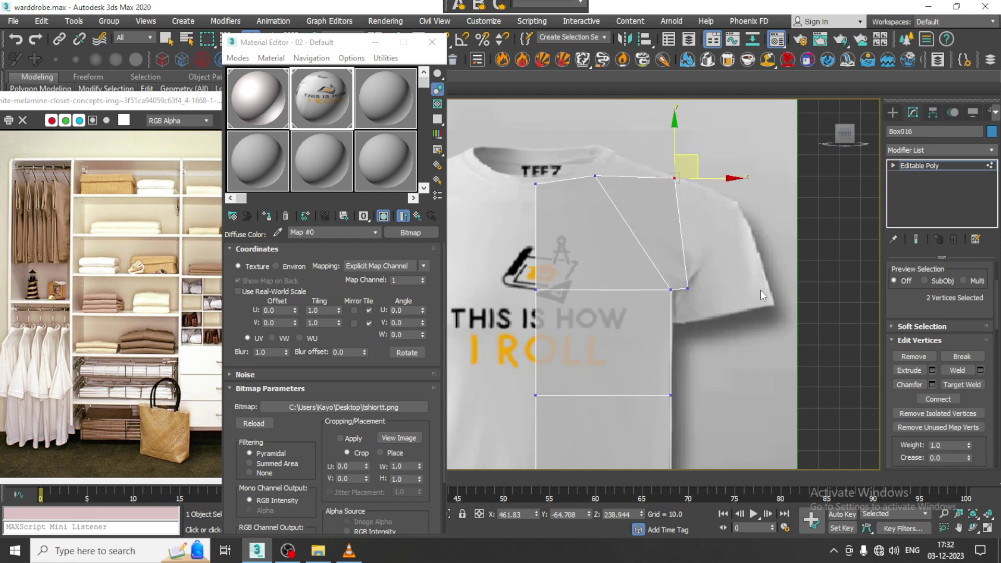
click(672, 290)
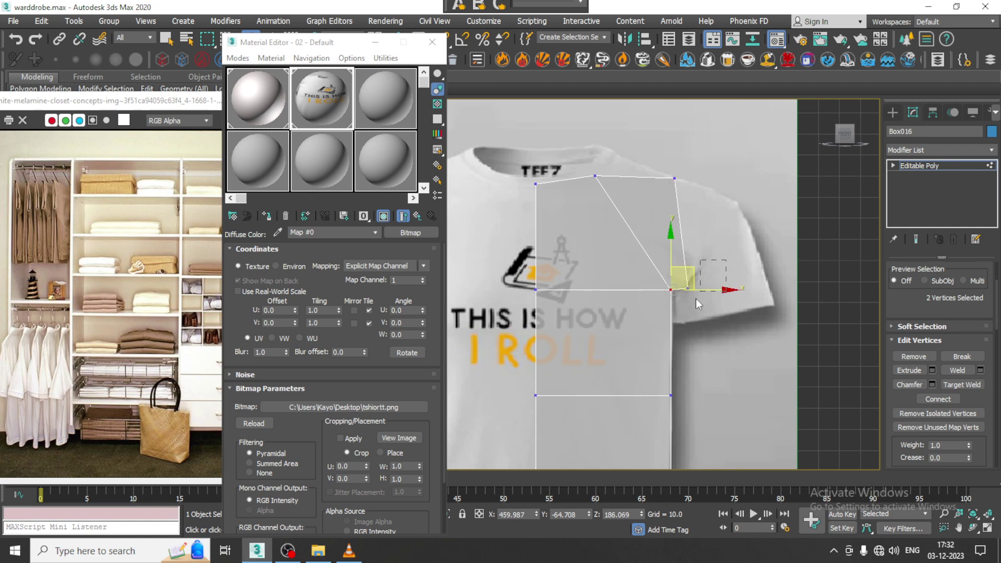
drag(695, 298, 707, 302)
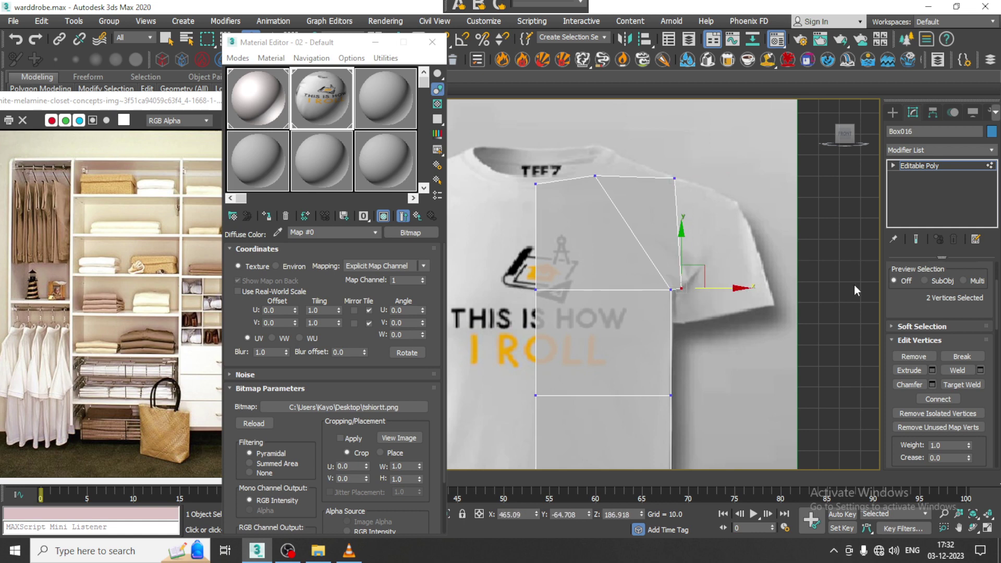
Step: Extrude the armhole polygon outward and move its end vertices to the T-shirt's sleeve opening
key(4)
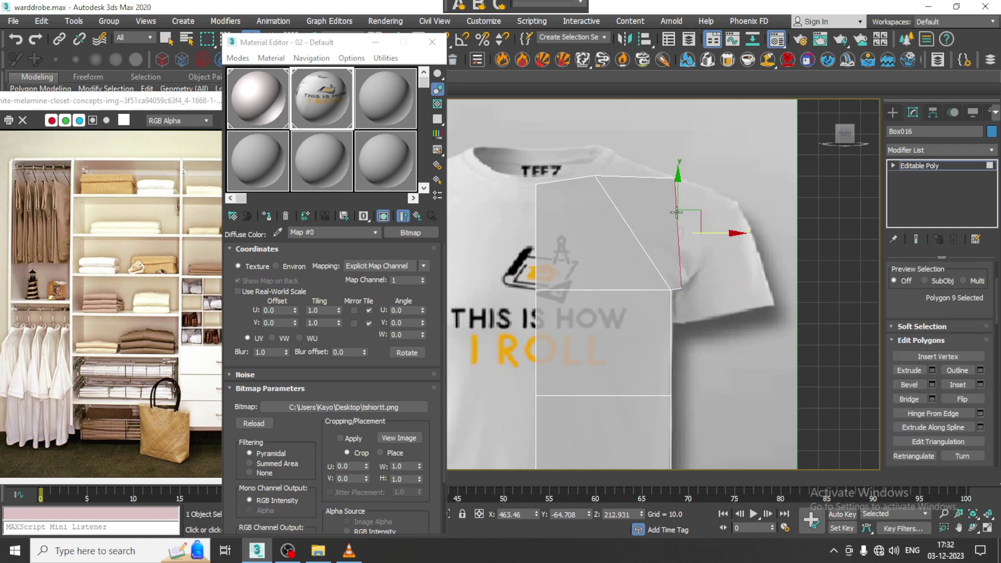
click(933, 370)
click(447, 327)
scroll(677, 234, down, 2)
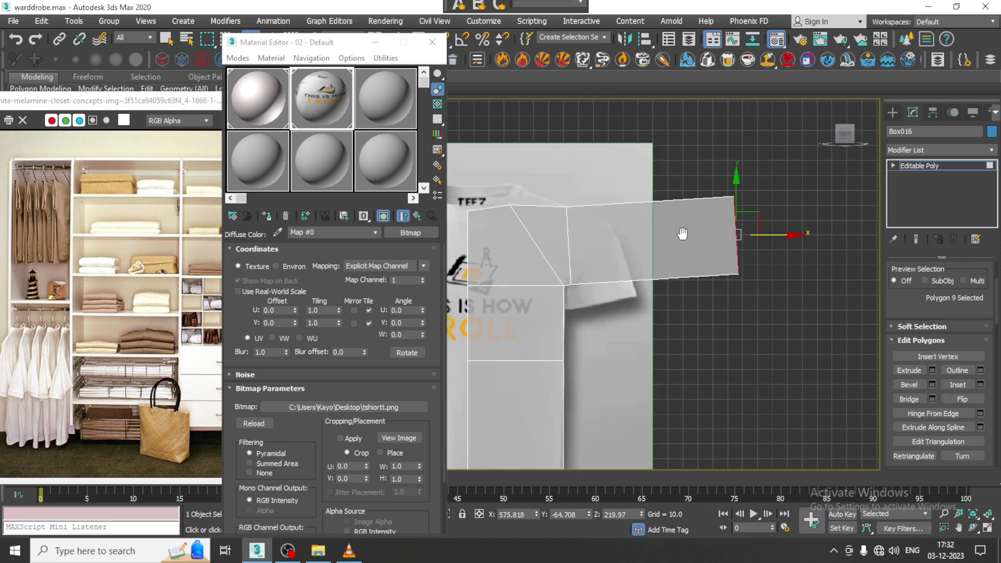
key(1)
drag(755, 210, 705, 212)
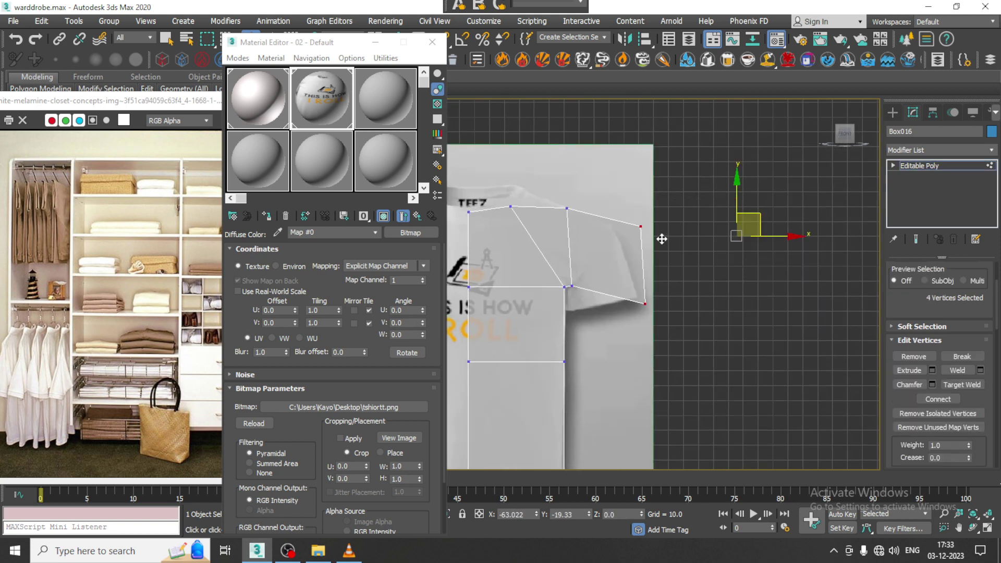
scroll(588, 252, up, 4)
Step: Rotate the sleeve-end vertices and reposition them to slant with the sleeve's hem
key(e)
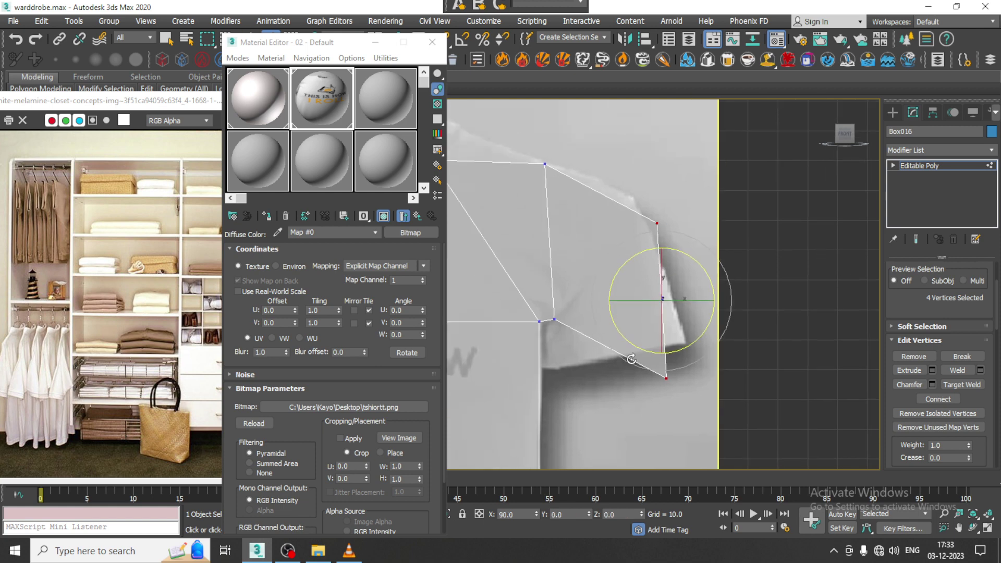
drag(631, 359, 705, 423)
key(ctrl+z)
drag(632, 421, 625, 350)
key(w)
click(683, 360)
key(ctrl+z)
drag(637, 197, 686, 246)
Step: Select the five front polygons of the torso and sleeve and move them forward to thicken the shirt
key(alt+w)
middle_click(669, 317)
key(alt+w)
alt+middle_drag(666, 318, 695, 266)
key(4)
click(628, 252)
ctrl+click(633, 292)
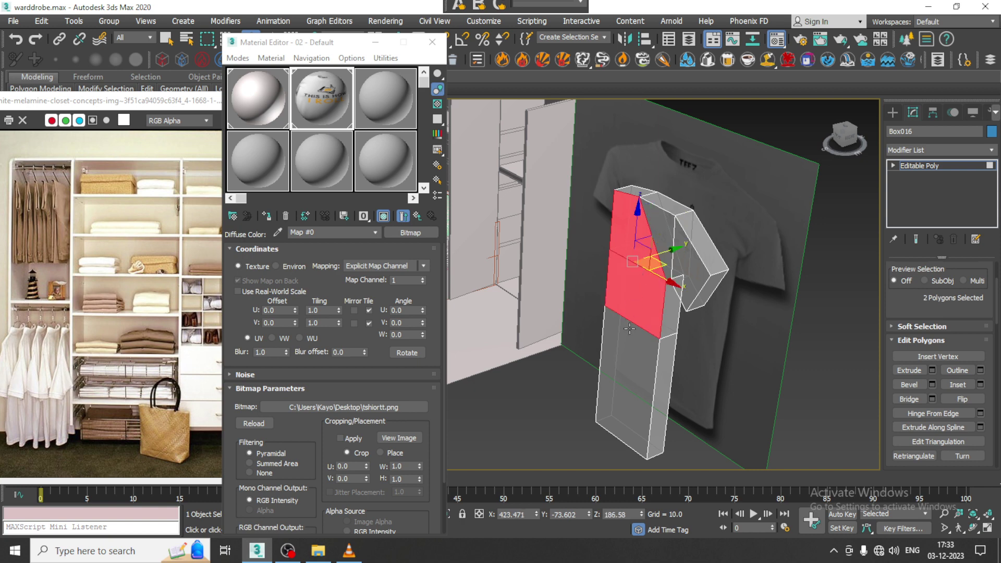
ctrl+click(625, 386)
ctrl+click(660, 229)
ctrl+click(685, 263)
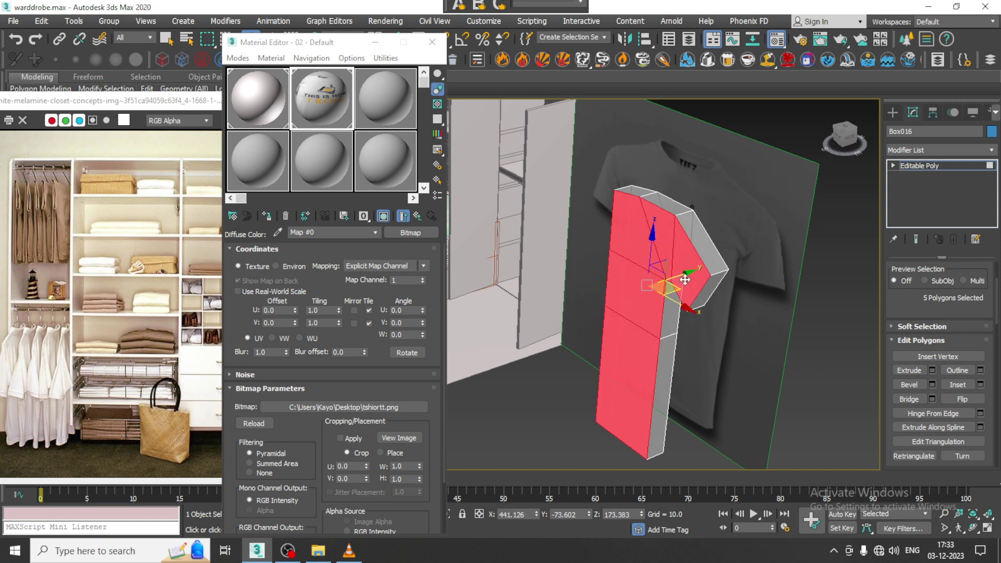
drag(685, 280, 669, 281)
Step: Turn off the mesh's see-through display and convert it to Editable Poly again
alt+middle_drag(688, 271, 721, 301)
right_click(665, 228)
click(701, 239)
right_click(589, 252)
mouse_move(725, 387)
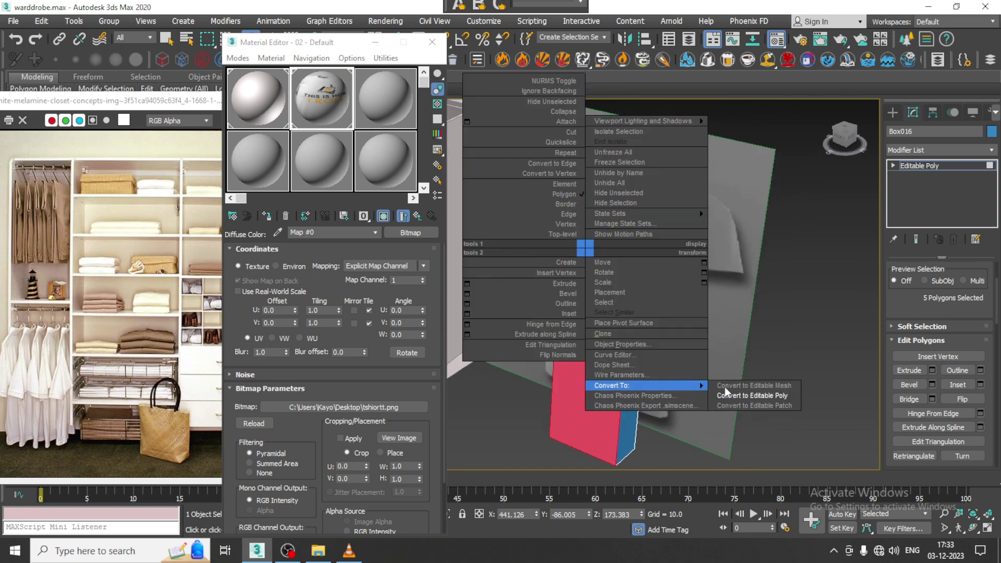
click(775, 396)
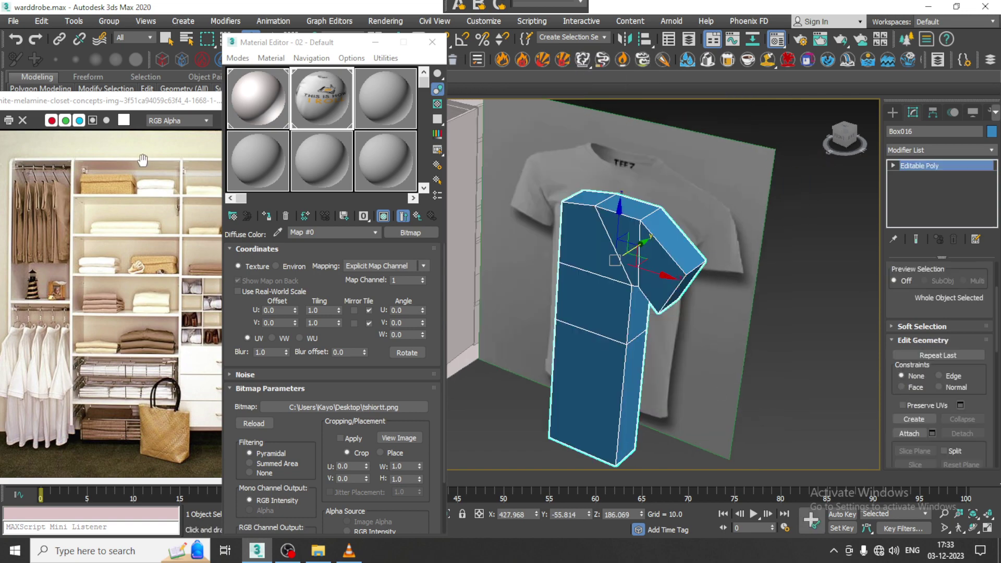
Step: Close the Material Editor and add Swift Loop edge loops across the chest and sleeve, down the torso and through the side thickness
click(38, 77)
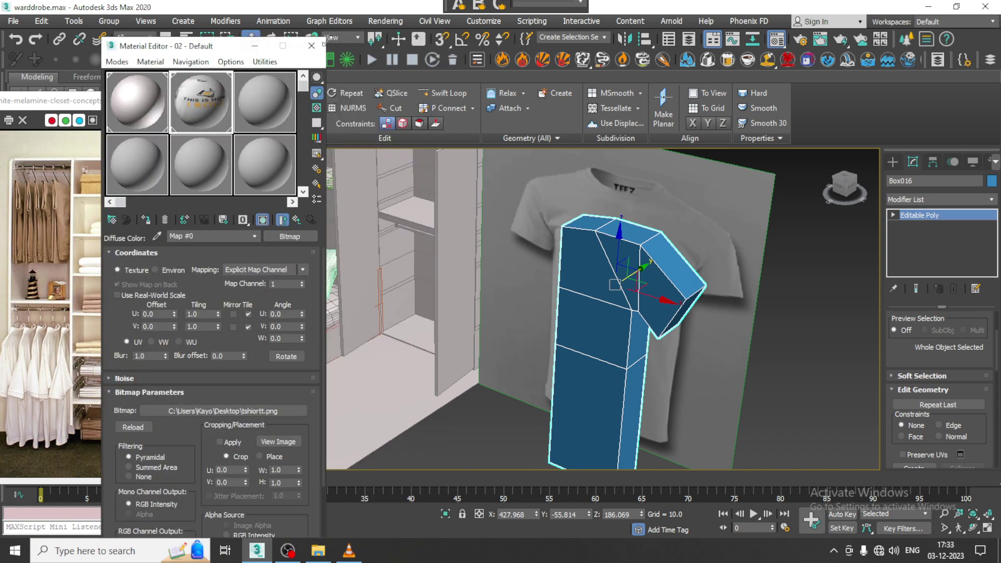
click(432, 42)
click(443, 93)
click(626, 281)
alt+middle_drag(626, 282, 584, 295)
click(579, 295)
click(593, 296)
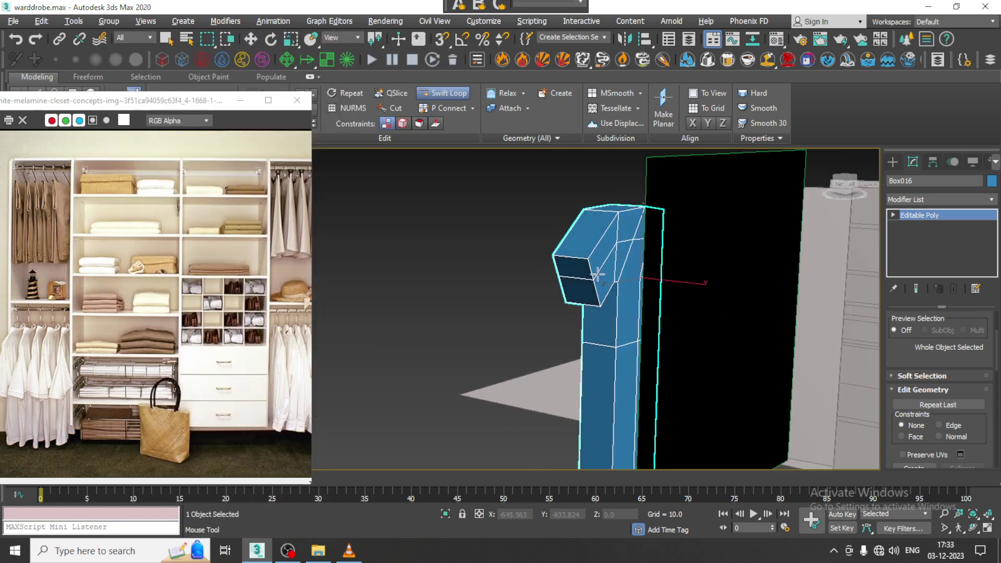
key(w)
alt+middle_drag(669, 251, 599, 262)
click(443, 93)
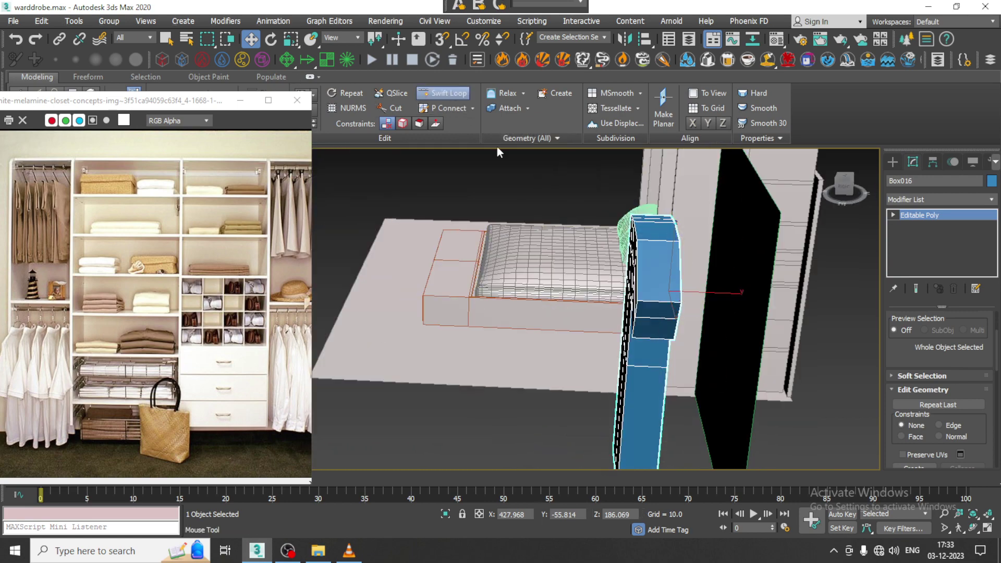
key(w)
Step: Compare the subdivided half-shirt mesh with the T-shirt outline in the front view and inspect its sleeve end in perspective
key(alt+w)
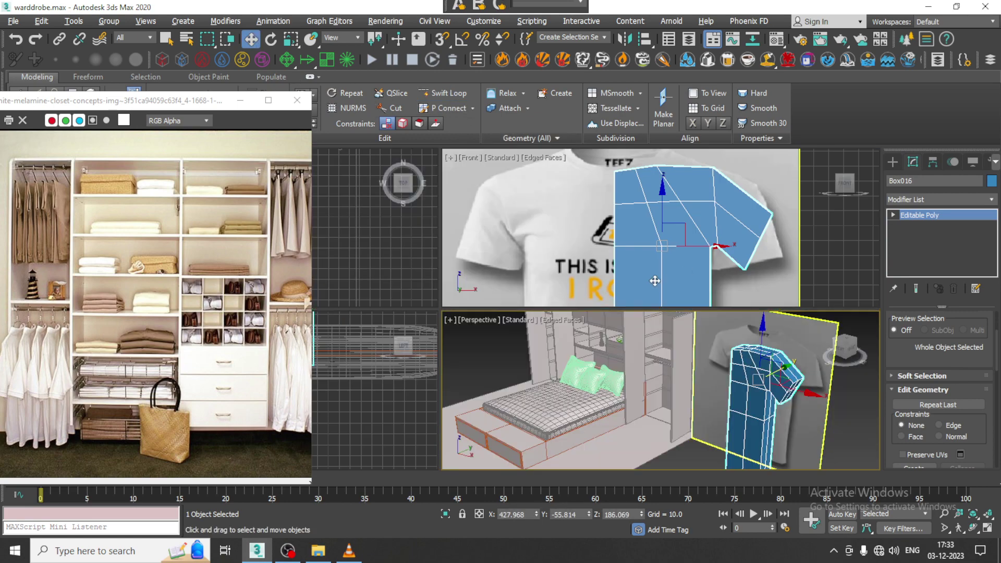
right_click(578, 238)
key(alt+w)
scroll(578, 237, down, 5)
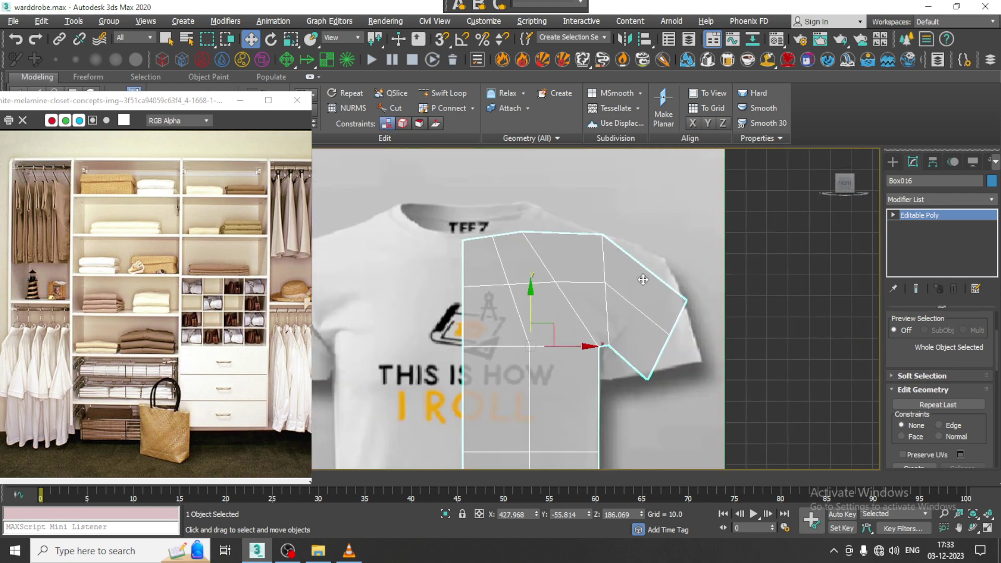
key(alt+w)
right_click(644, 332)
key(alt+w)
alt+middle_drag(644, 332, 567, 308)
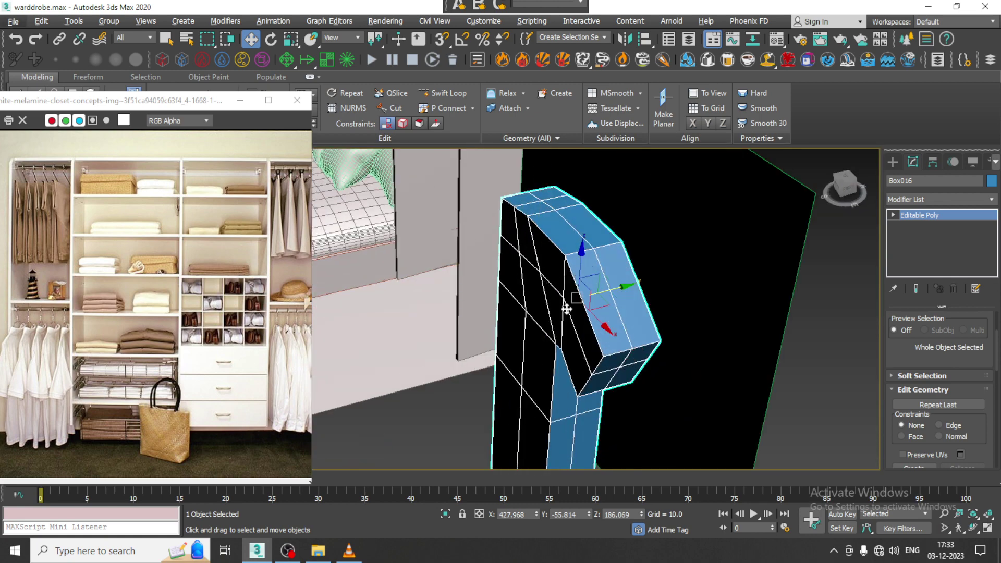
alt+middle_drag(639, 364, 631, 302)
Step: Delete the four polygons closing the sleeve end to open the sleeve
key(4)
click(619, 300)
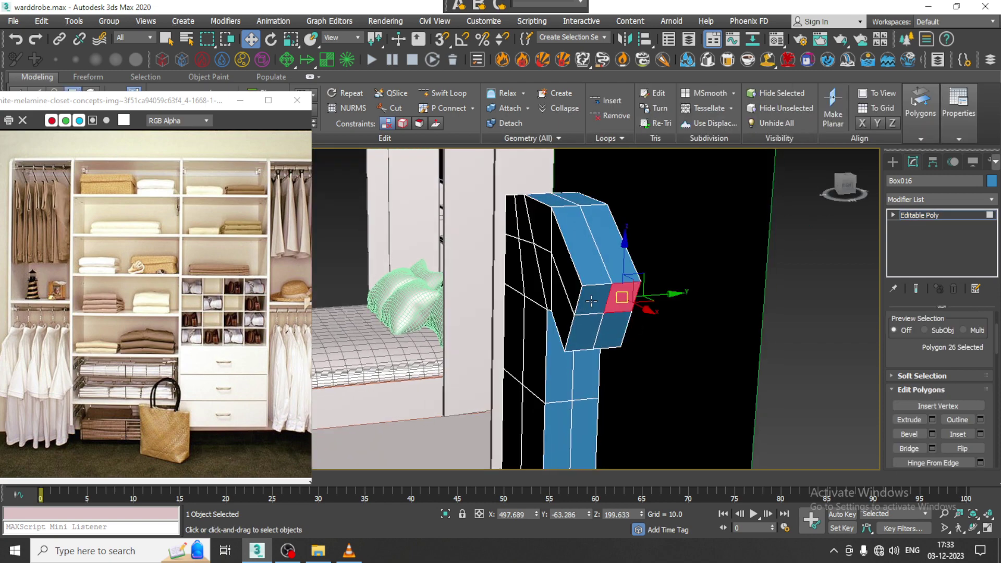
ctrl+click(582, 341)
ctrl+click(624, 327)
key(Delete)
Step: Delete the top polygons next to the collar's centre to open the neck
alt+middle_drag(624, 327, 602, 265)
middle_drag(603, 266, 616, 357)
scroll(615, 327, up, 3)
scroll(615, 357, up, 1)
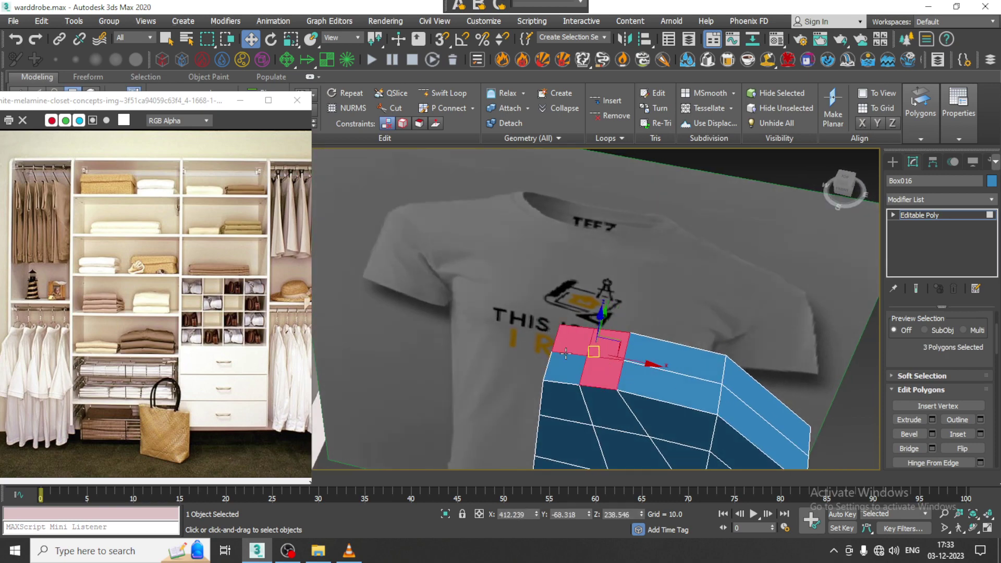
key(Delete)
Step: Delete the eight polygons along the half-shirt's centre side so the mesh is open down its middle
key(alt+w)
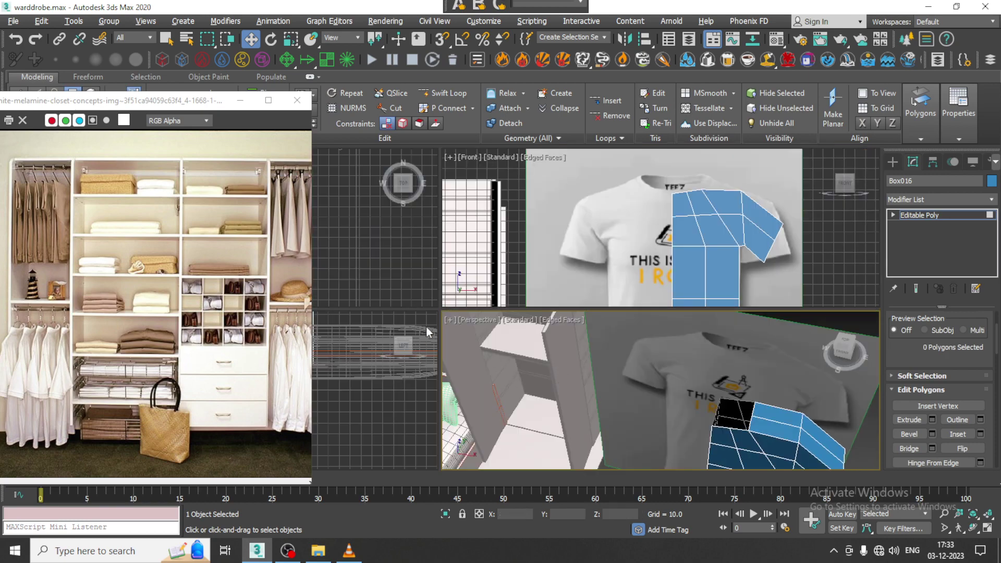
middle_drag(678, 243, 660, 256)
key(alt+w)
key(alt+w)
scroll(736, 396, up, 3)
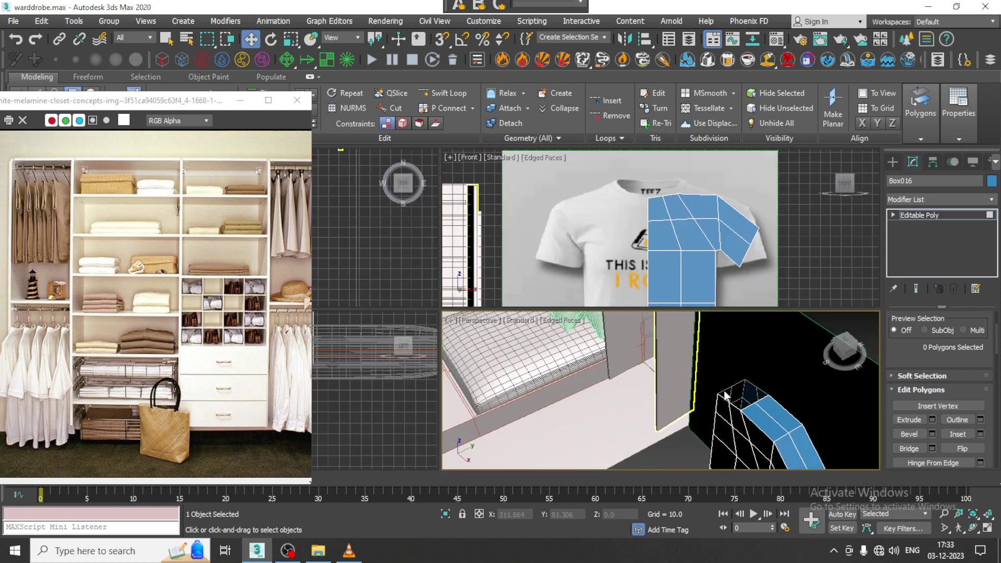
key(alt+w)
scroll(622, 337, down, 5)
scroll(623, 337, up, 3)
click(600, 289)
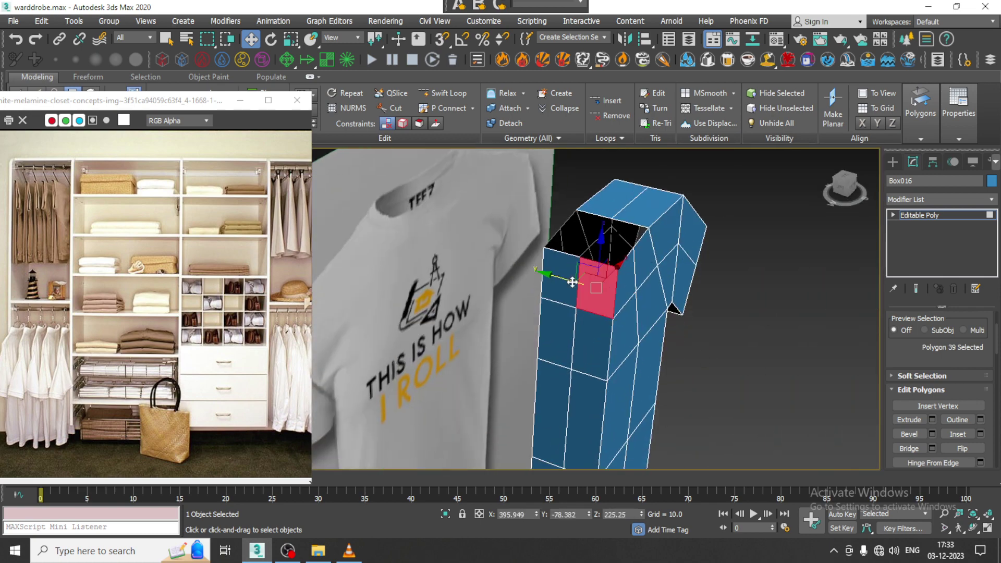
ctrl+click(559, 284)
ctrl+click(594, 339)
ctrl+click(565, 346)
middle_drag(565, 347, 571, 232)
ctrl+click(589, 313)
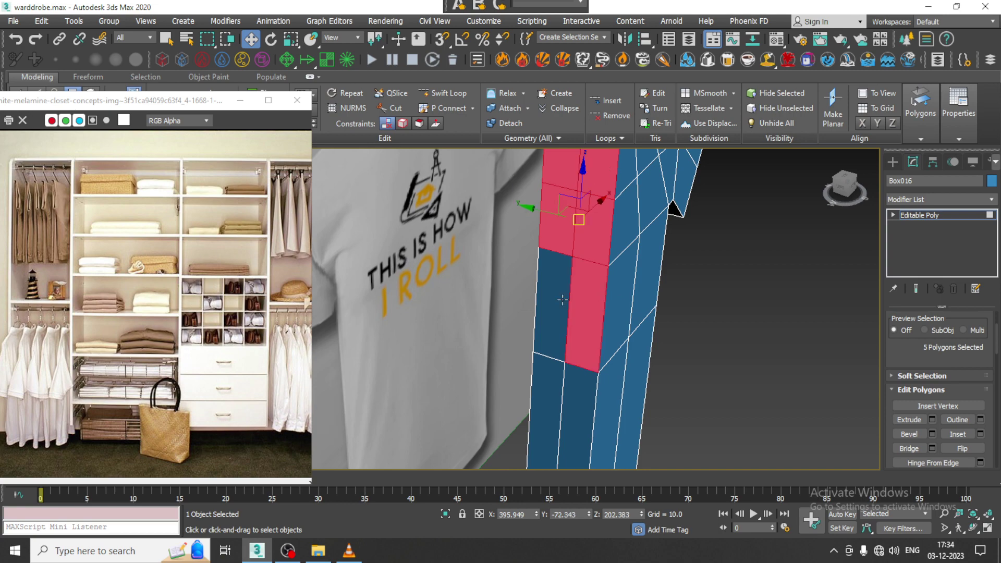
ctrl+click(552, 292)
ctrl+click(575, 412)
ctrl+click(544, 407)
scroll(574, 364, down, 5)
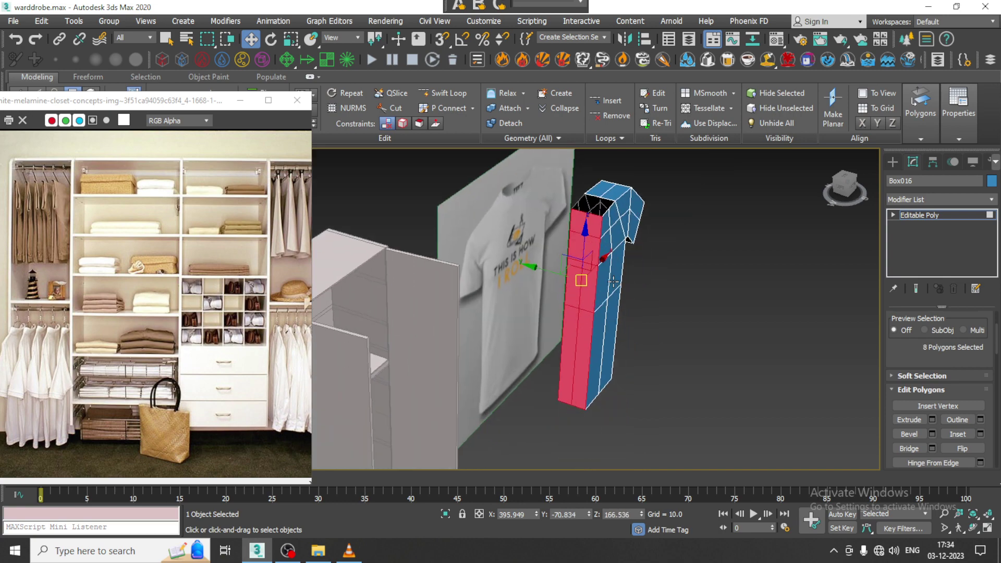
key(Delete)
Step: Delete the four polygons closing the underside of the torso to open the hem
middle_drag(689, 238, 692, 286)
middle_drag(659, 316, 664, 287)
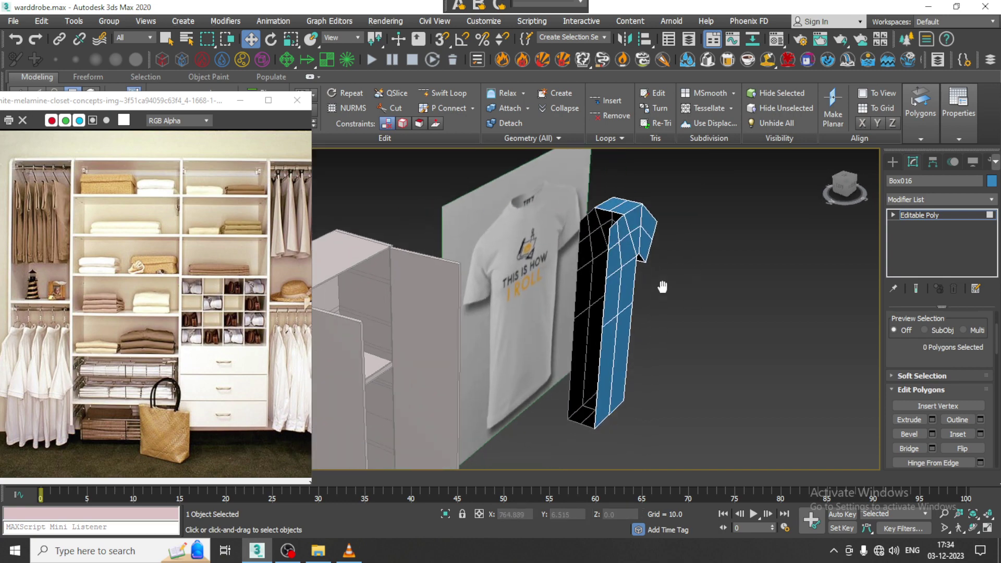
scroll(625, 350, up, 4)
alt+middle_drag(625, 349, 607, 229)
click(602, 342)
ctrl+click(634, 373)
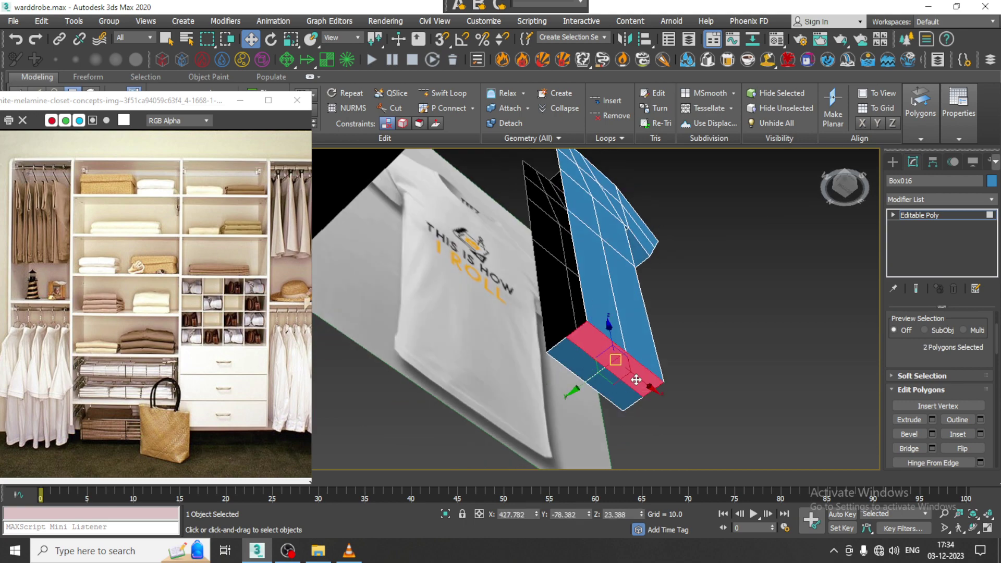
ctrl+click(613, 388)
ctrl+click(586, 368)
key(Delete)
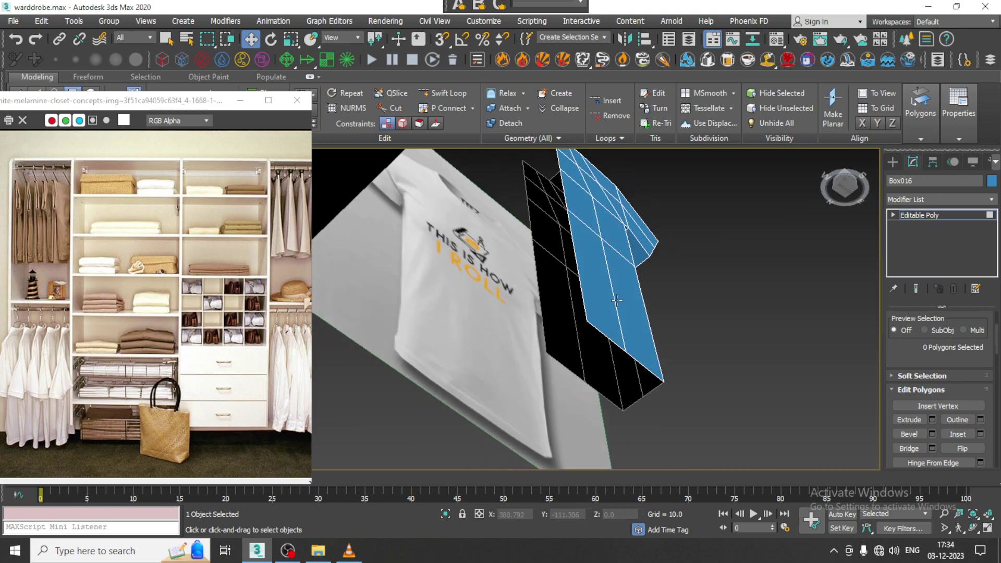
Step: Switch to vertex editing and raise the back neckline vertices above the front neckline
alt+middle_drag(617, 297, 622, 359)
alt+middle_drag(622, 359, 650, 351)
middle_drag(649, 307, 800, 357)
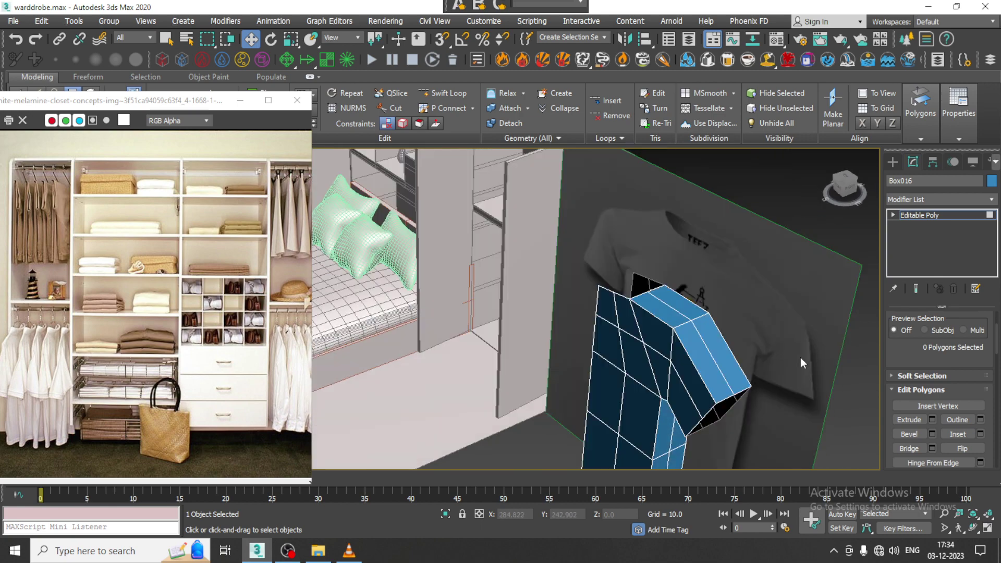
click(893, 215)
click(914, 237)
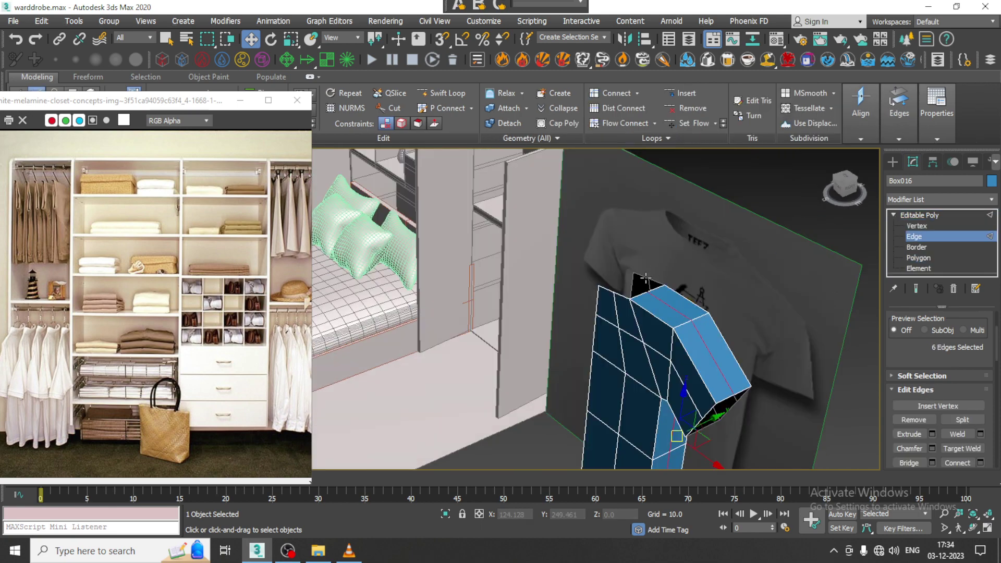
click(657, 282)
mouse_move(657, 282)
alt+middle_down()
mouse_move(698, 298)
mouse_move(643, 280)
alt+middle_up()
click(653, 282)
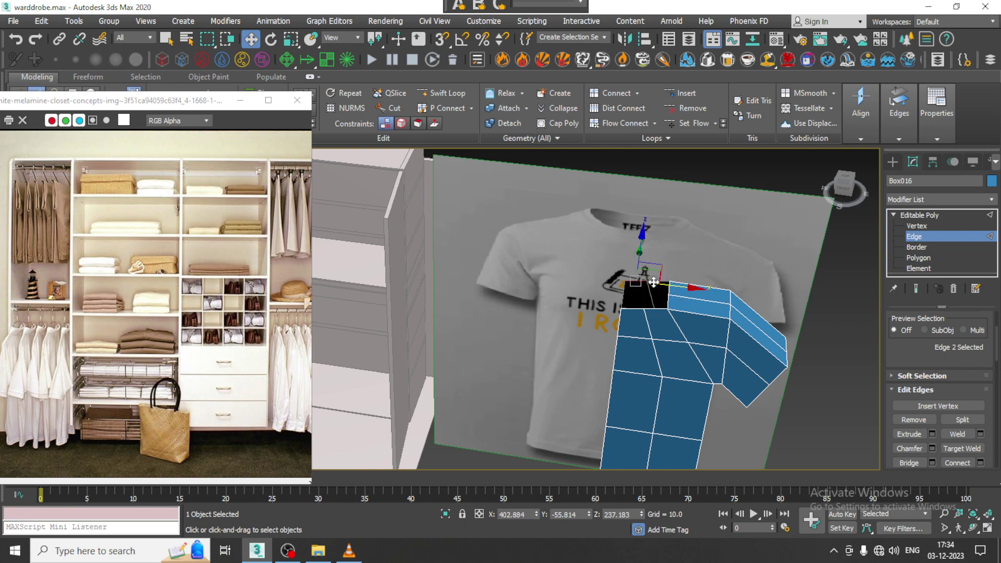
alt+middle_drag(652, 252, 602, 305)
key(1)
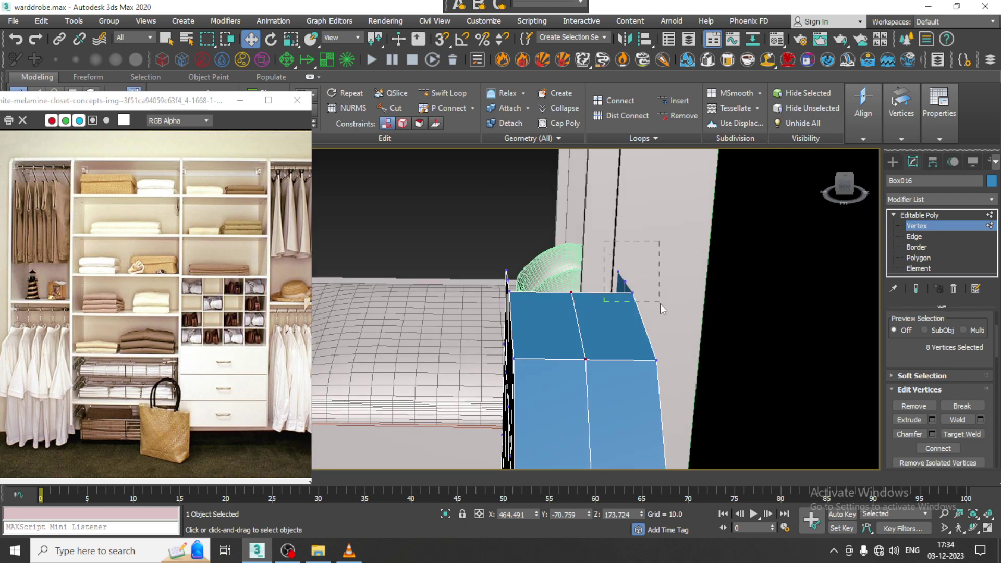
drag(629, 246, 629, 234)
Step: Shape the neck opening by raising the mid-shoulder vertex, the two back neckline vertices near the centre and the rear shoulder vertex
alt+middle_drag(630, 234, 632, 305)
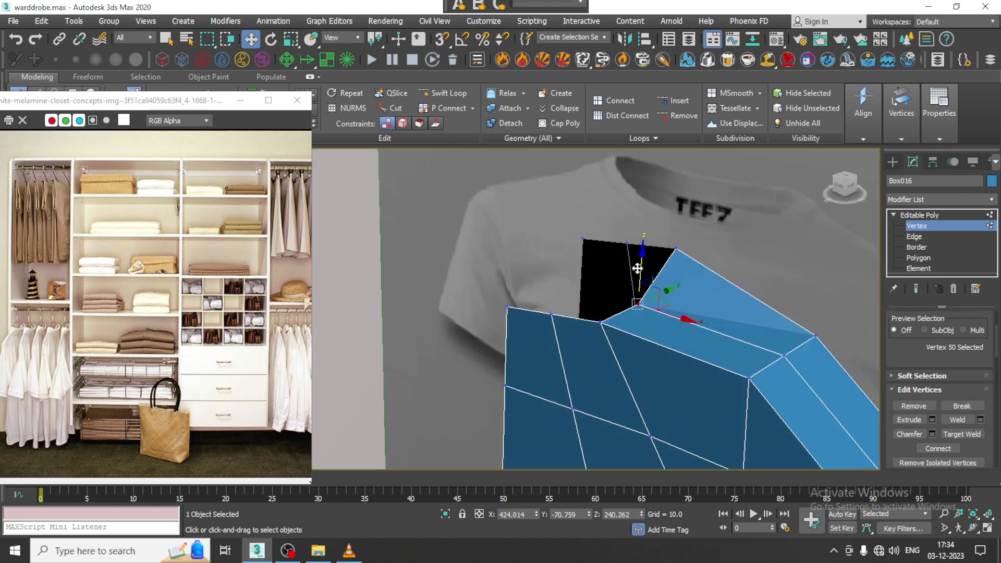
drag(637, 268, 638, 241)
alt+middle_drag(638, 242, 550, 241)
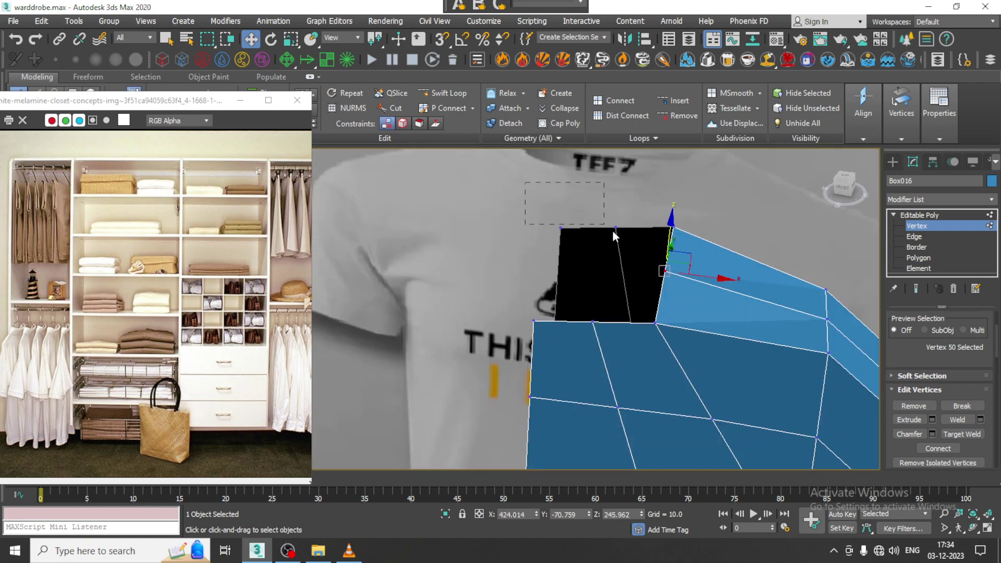
drag(590, 193, 590, 177)
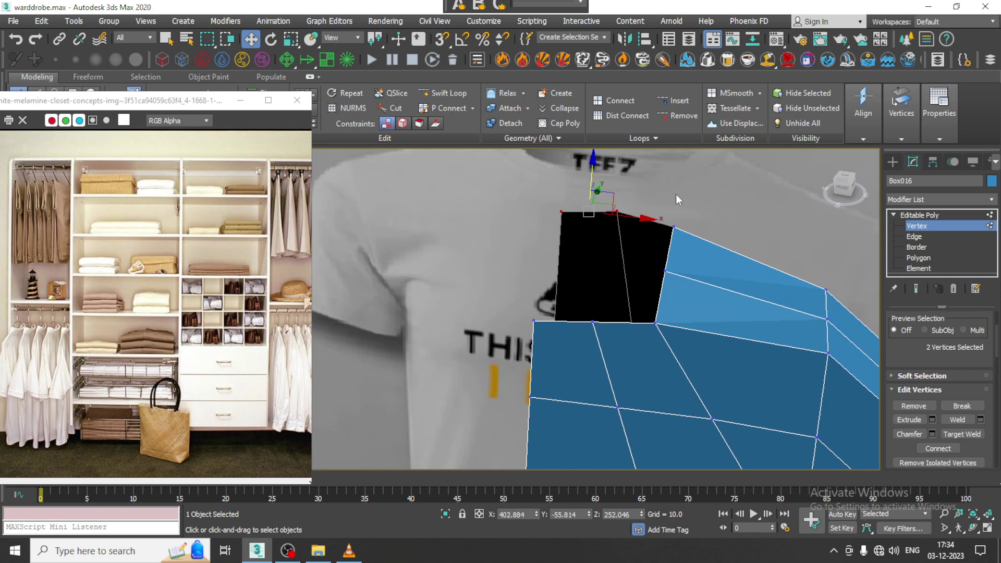
click(672, 227)
alt+middle_drag(675, 232, 709, 250)
scroll(709, 250, up, 3)
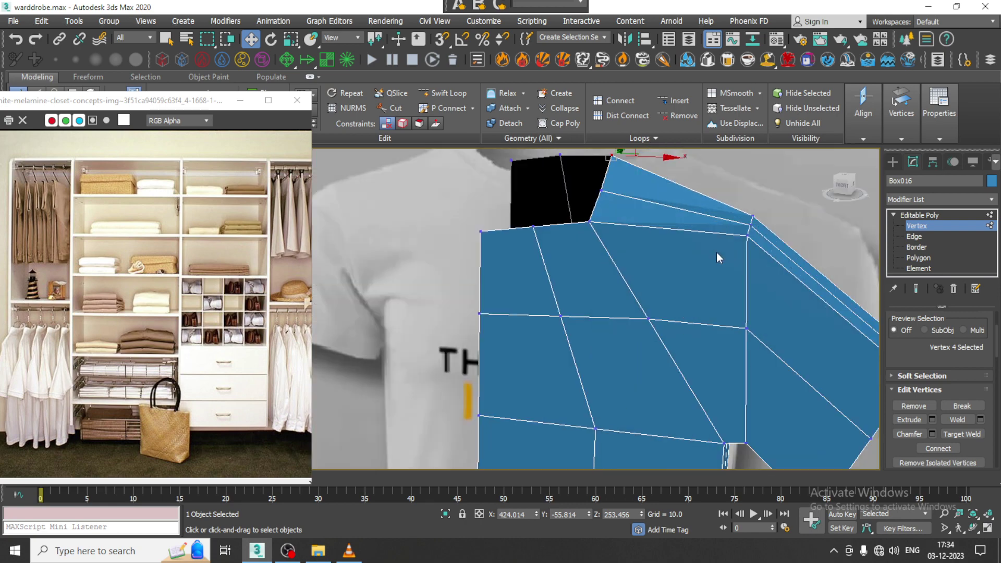
Step: Cut a narrow band around the neck opening, running from the front centre edge over the shoulder and across the back
right_click(608, 256)
click(583, 137)
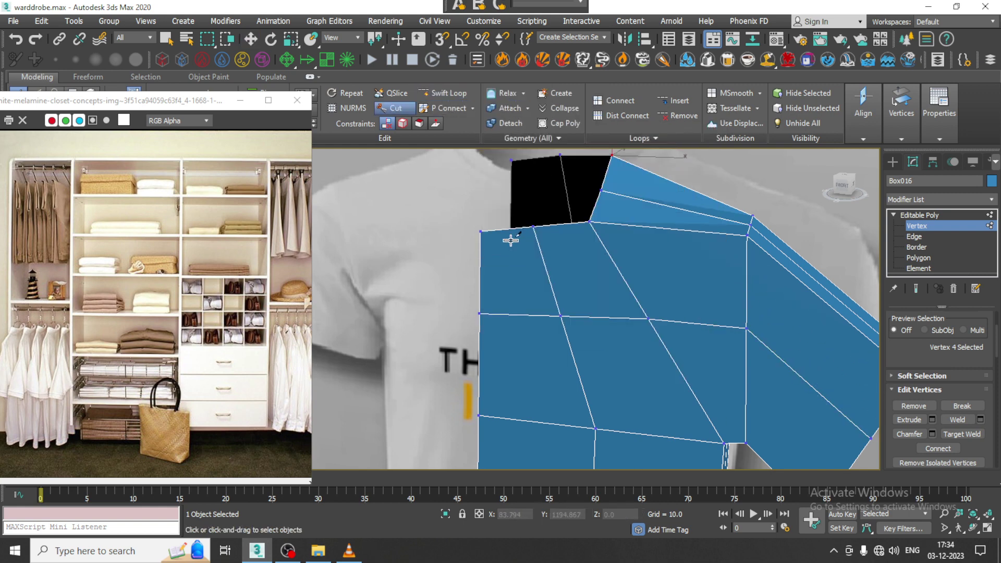
click(481, 248)
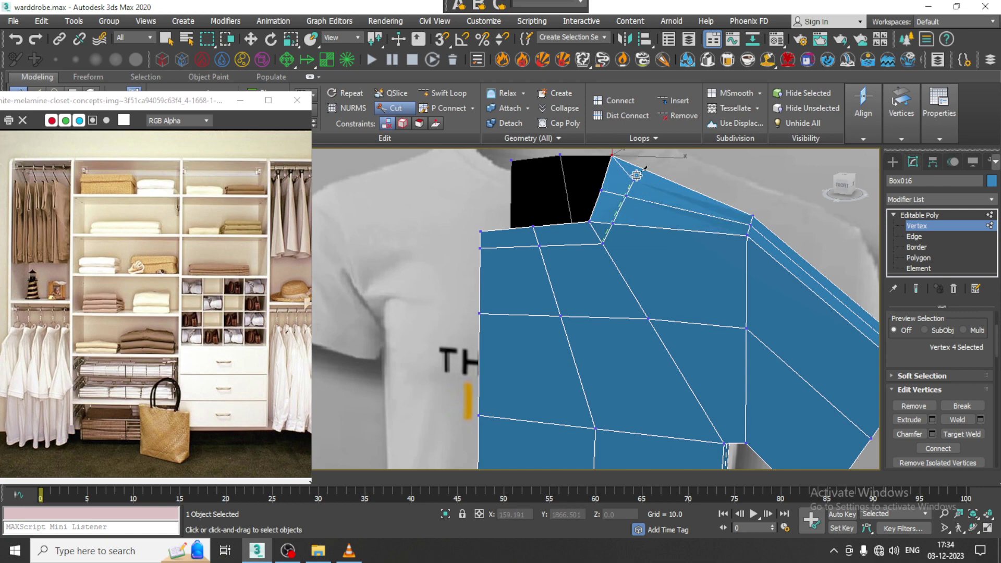
key(p)
alt+middle_drag(585, 217, 642, 232)
right_click(632, 224)
scroll(782, 201, down, 4)
scroll(630, 267, up, 4)
scroll(623, 234, up, 2)
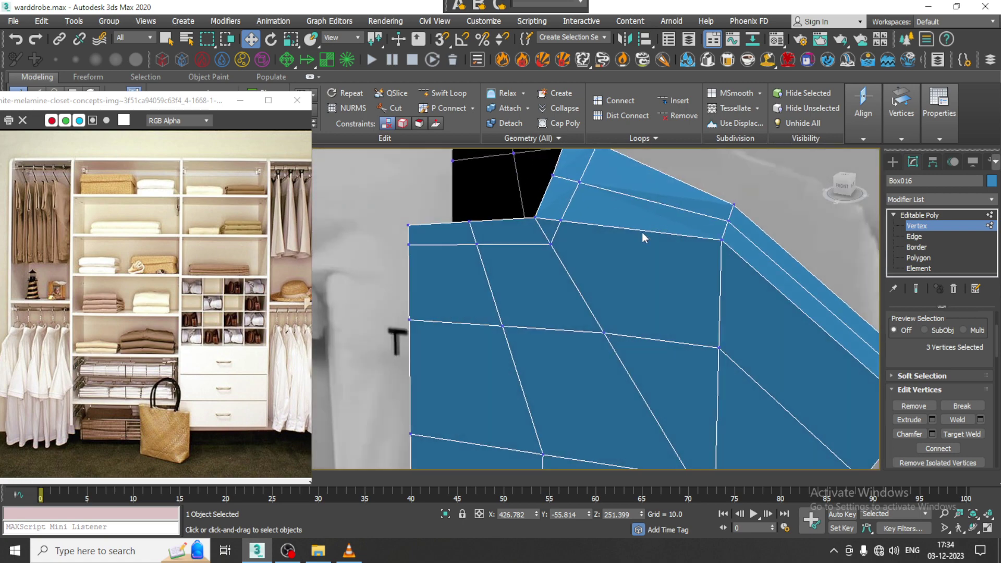
Step: Cut an edge line from the front neckband corner across the shoulder to the sleeve end, and shift its neckband vertex outward
right_click(624, 234)
click(593, 120)
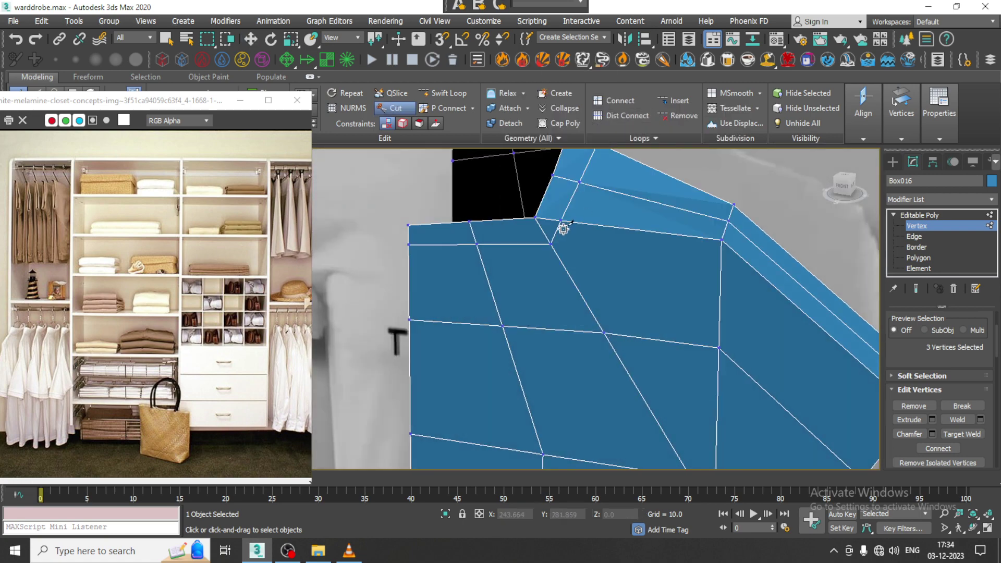
scroll(721, 295, down, 4)
scroll(788, 370, up, 3)
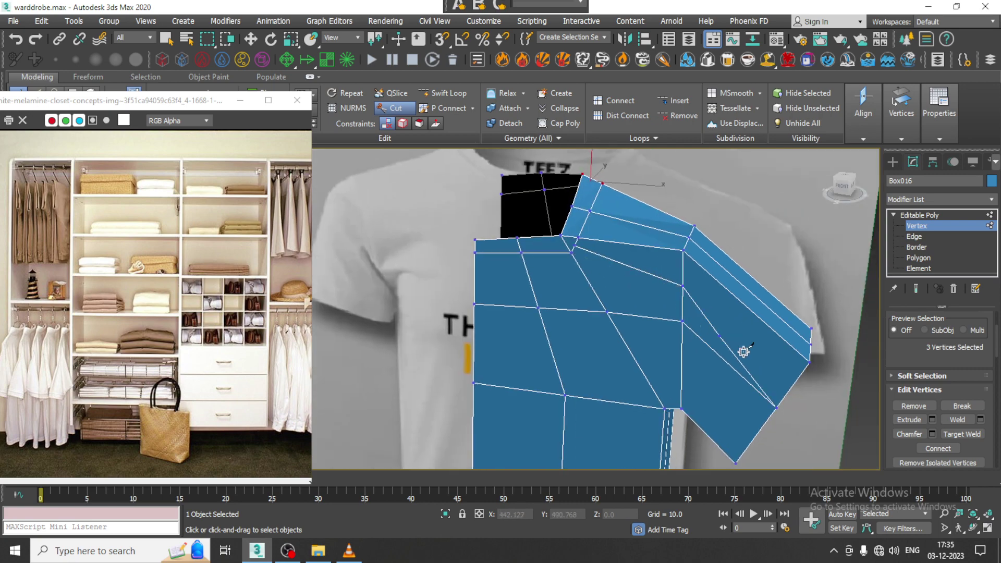
right_click(794, 385)
scroll(678, 290, up, 3)
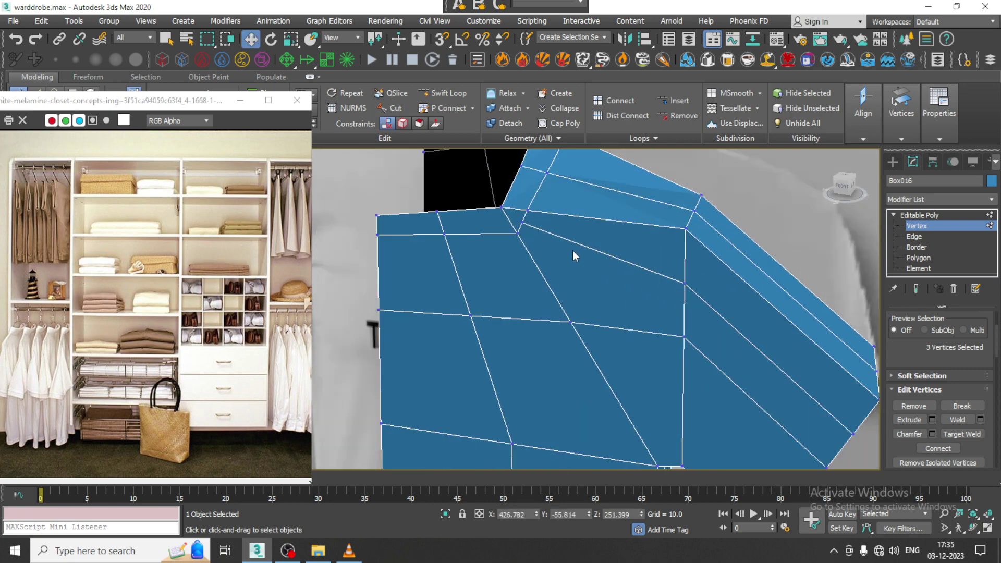
click(524, 222)
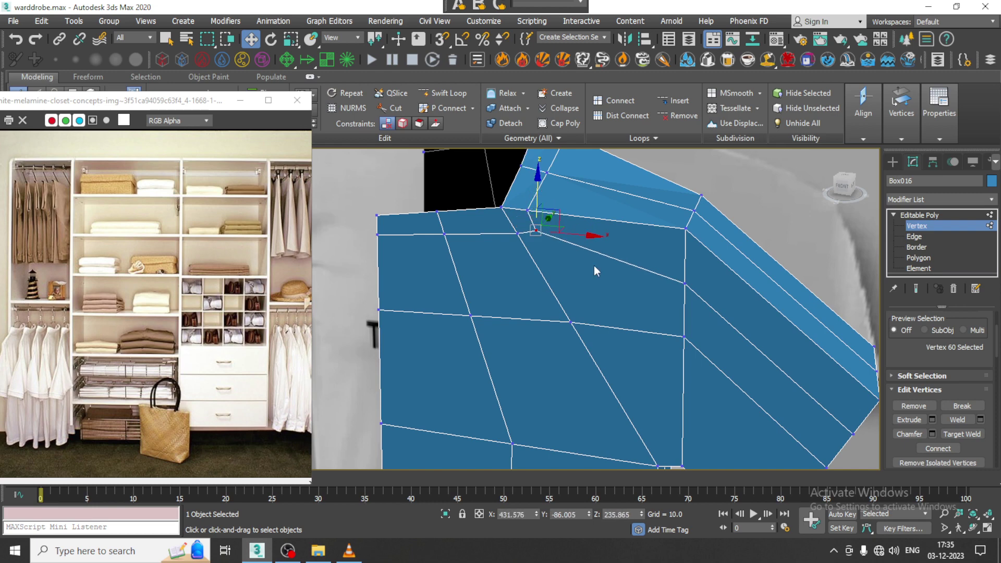
Step: Isolate the half-shirt, cut a matching edge line on the back from neckband to sleeve, and reposition its neckband vertex
key(alt+q)
alt+middle_drag(708, 302, 568, 285)
scroll(563, 302, down, 10)
scroll(568, 286, up, 5)
right_click(592, 308)
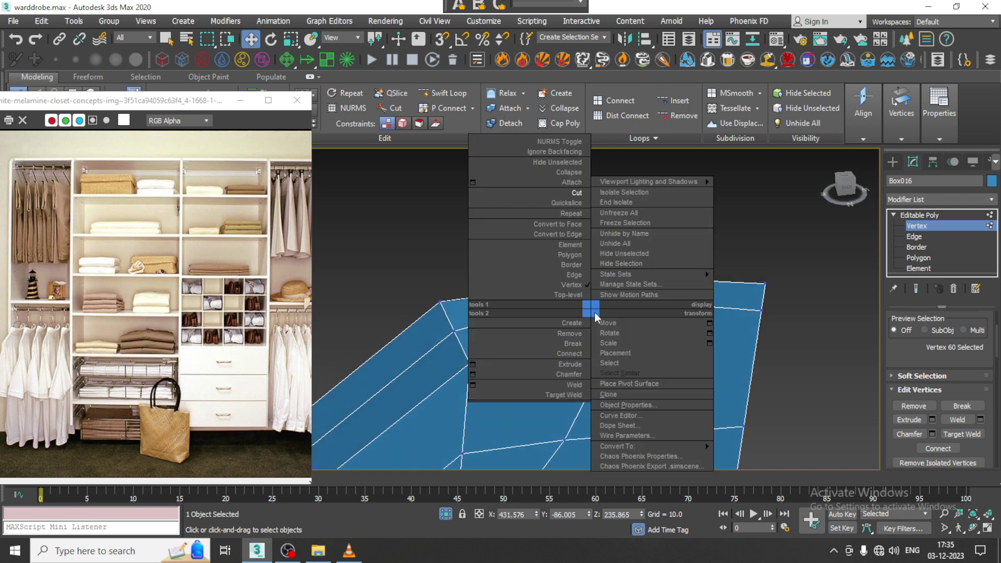
click(571, 194)
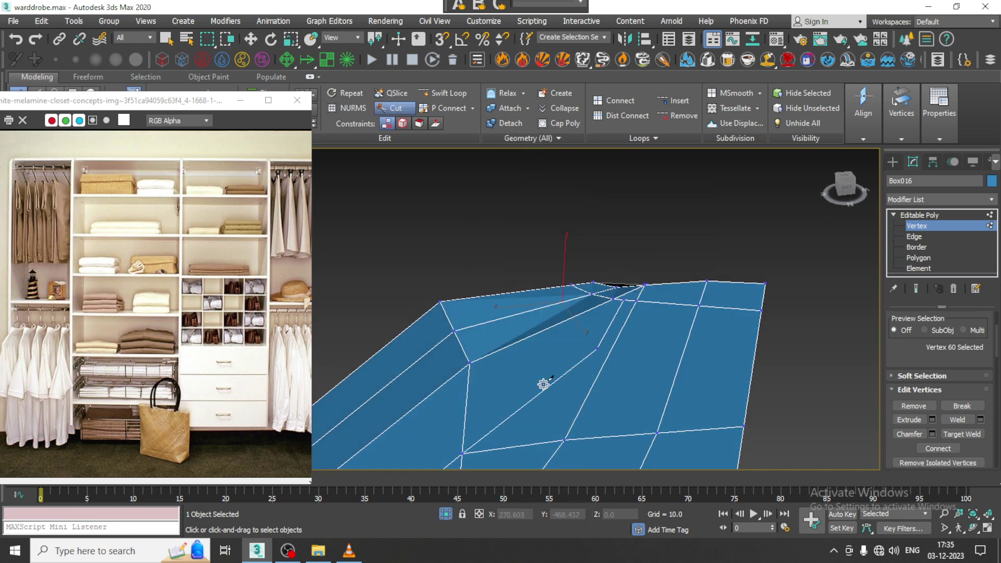
middle_drag(543, 384, 618, 273)
click(510, 341)
middle_drag(513, 355, 622, 225)
key(w)
drag(623, 204, 586, 248)
Step: Turn on NURMS smoothing and scale the sleeve-opening vertices down to about 72 percent
scroll(589, 251, down, 2)
alt+middle_drag(590, 250, 658, 290)
right_click(667, 319)
click(667, 286)
scroll(668, 286, down, 3)
mouse_move(658, 290)
alt+middle_down()
mouse_move(703, 276)
mouse_move(654, 297)
mouse_move(690, 296)
mouse_move(642, 315)
mouse_move(571, 320)
mouse_move(655, 295)
alt+middle_up()
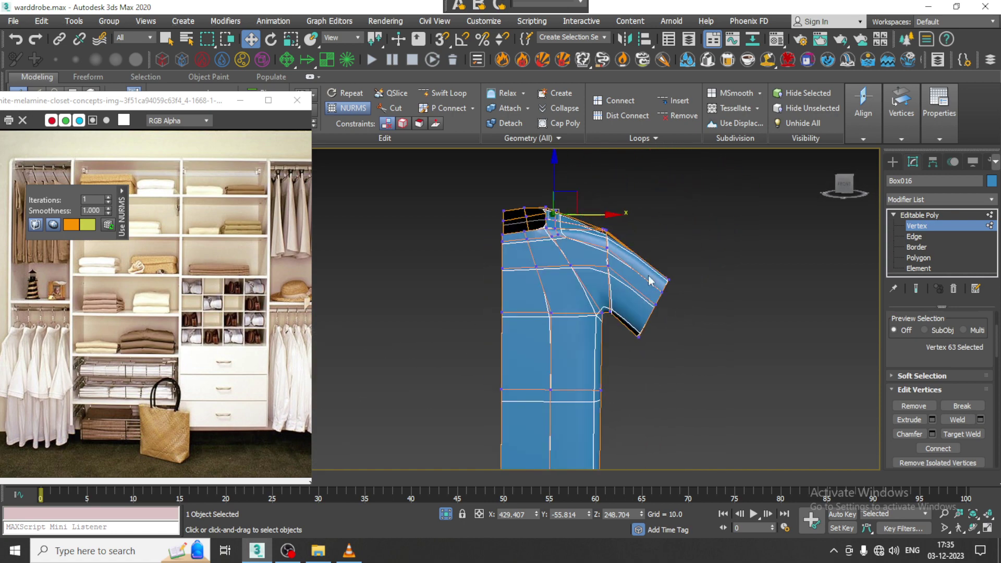
key(r)
drag(659, 299, 666, 316)
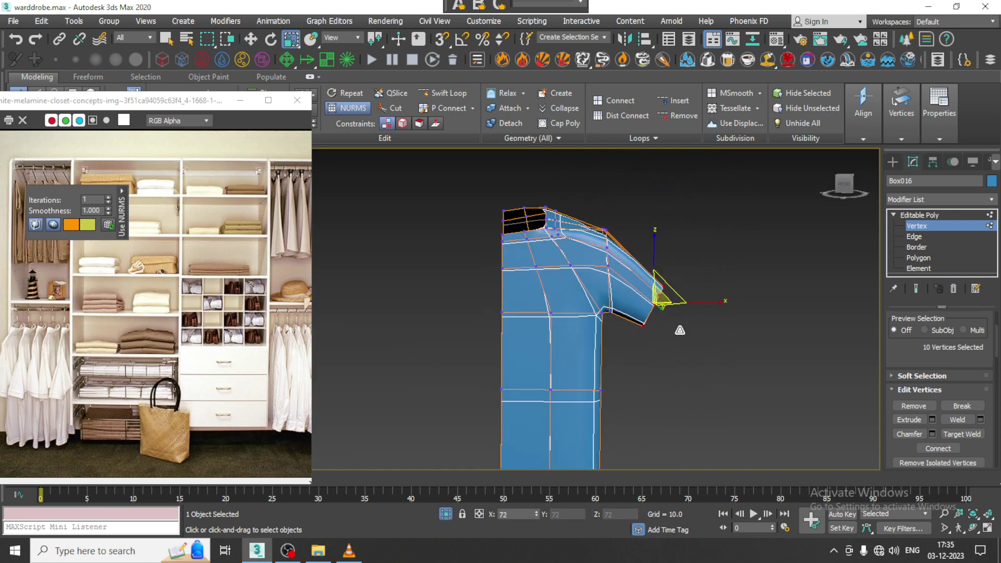
key(w)
Step: Return to object level, check the smoothed shoulder and neckline, and turn NURMS smoothing off
alt+middle_drag(680, 330, 646, 261)
click(944, 214)
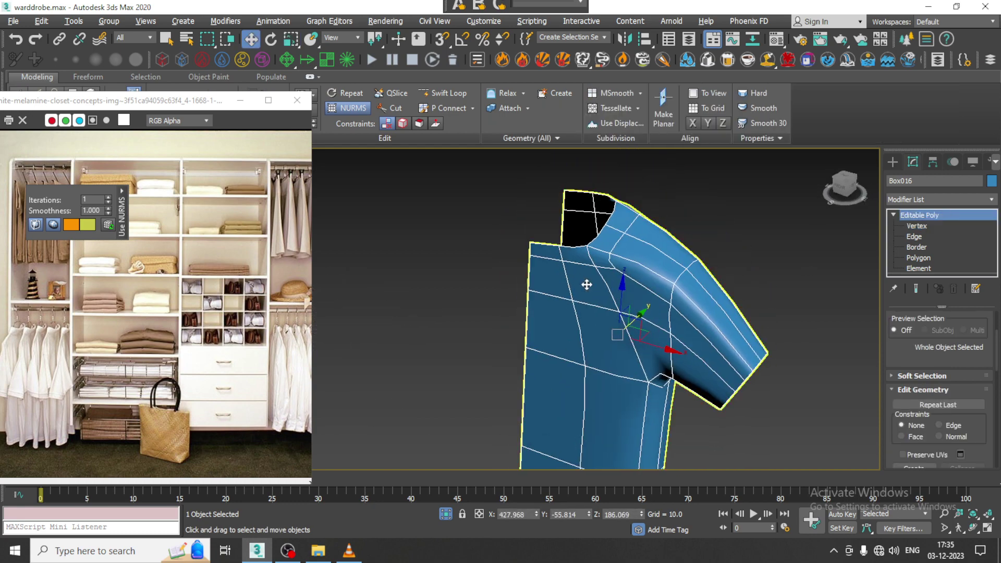
alt+middle_drag(586, 285, 635, 256)
scroll(635, 255, up, 2)
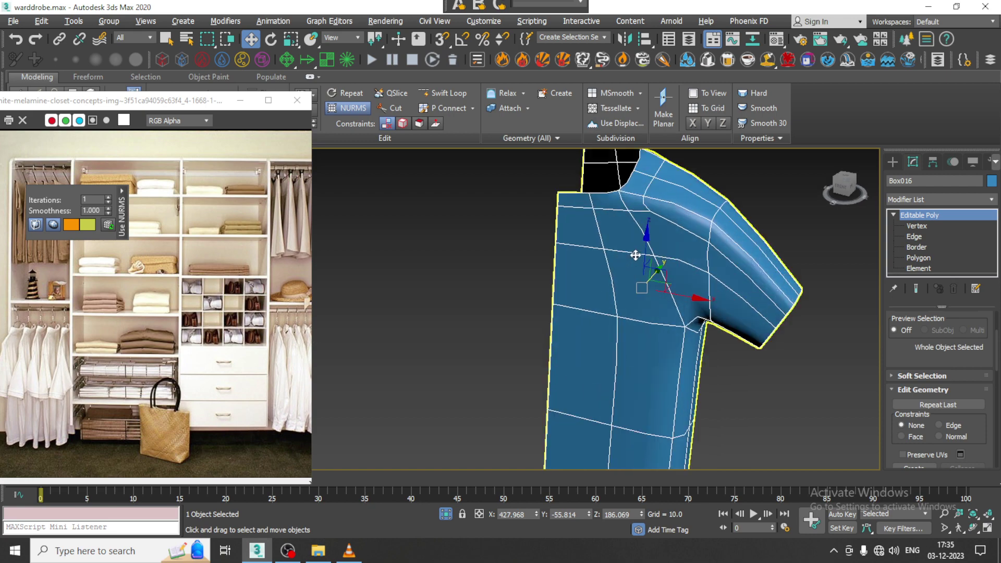
right_click(608, 259)
click(591, 122)
alt+middle_drag(592, 121, 686, 339)
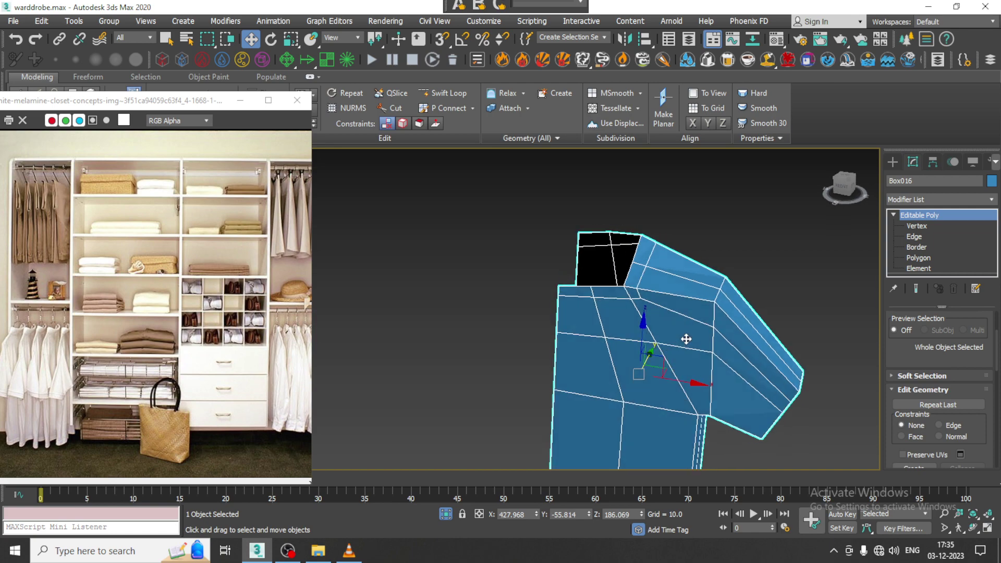
Step: Select all the neckband polygons of the half-shirt, from the front around the shoulder to the back
scroll(586, 302, up, 3)
key(4)
click(579, 289)
click(564, 277)
ctrl+click(633, 278)
ctrl+click(691, 277)
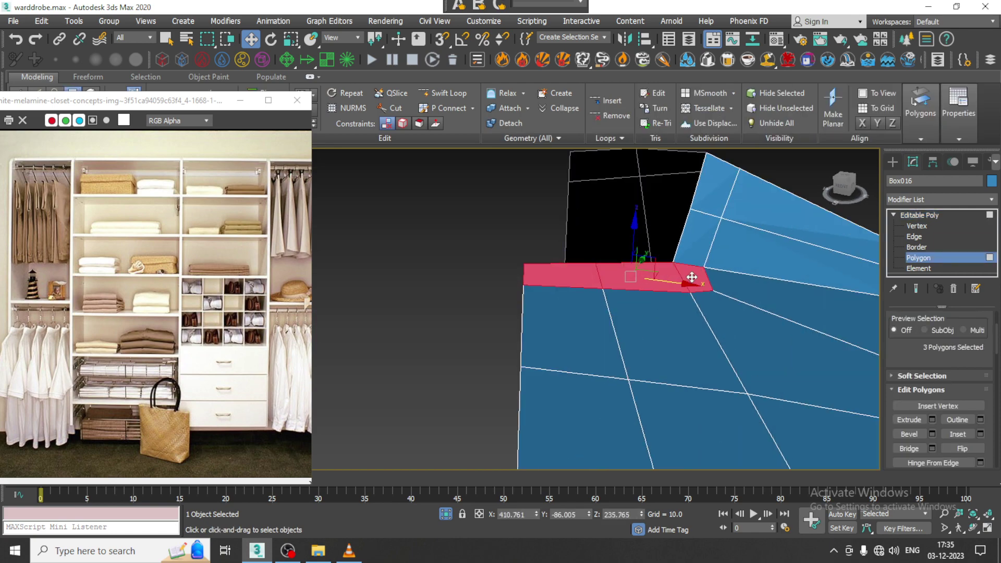
ctrl+click(699, 239)
ctrl+click(715, 190)
alt+middle_drag(715, 190, 675, 290)
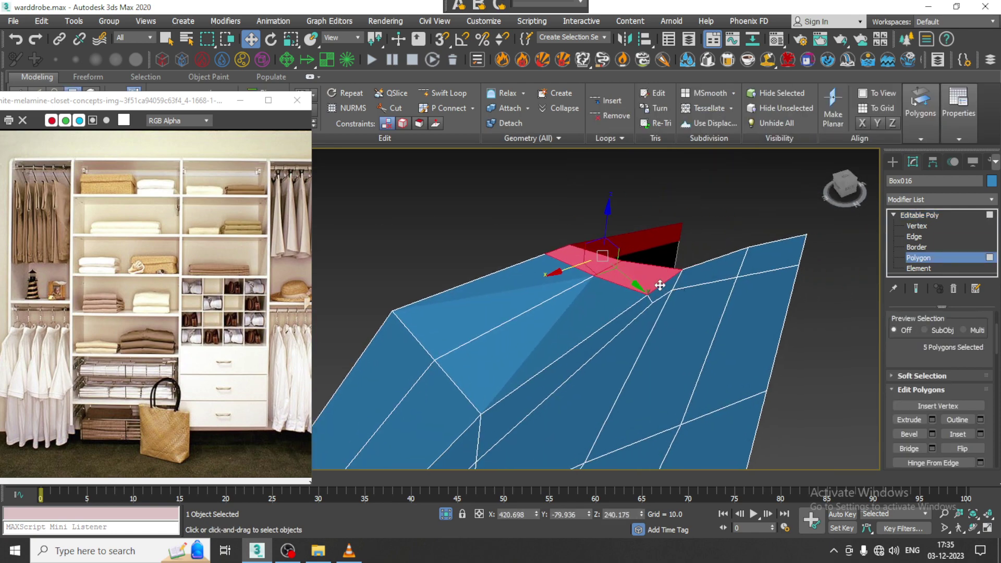
ctrl+click(665, 288)
ctrl+click(710, 272)
ctrl+click(768, 256)
scroll(748, 277, down, 3)
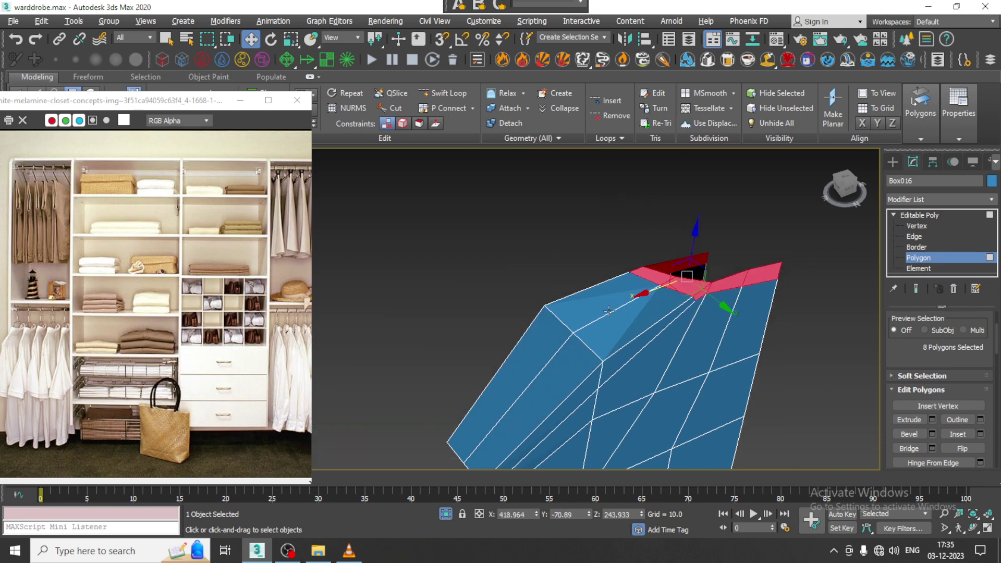
Step: Try to extrude the selected neckband polygons outward with a height of 0.389
alt+middle_drag(729, 281, 831, 361)
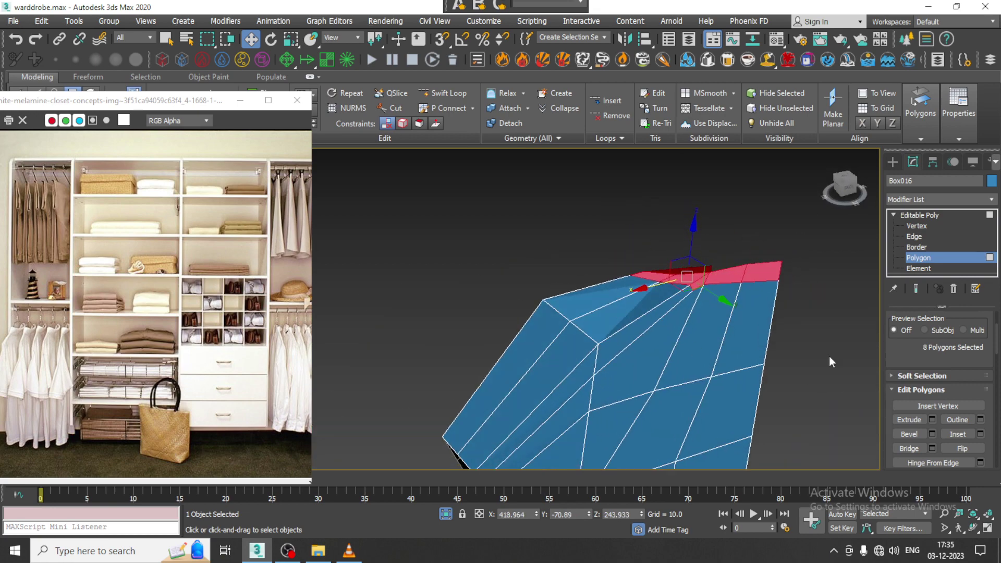
click(932, 419)
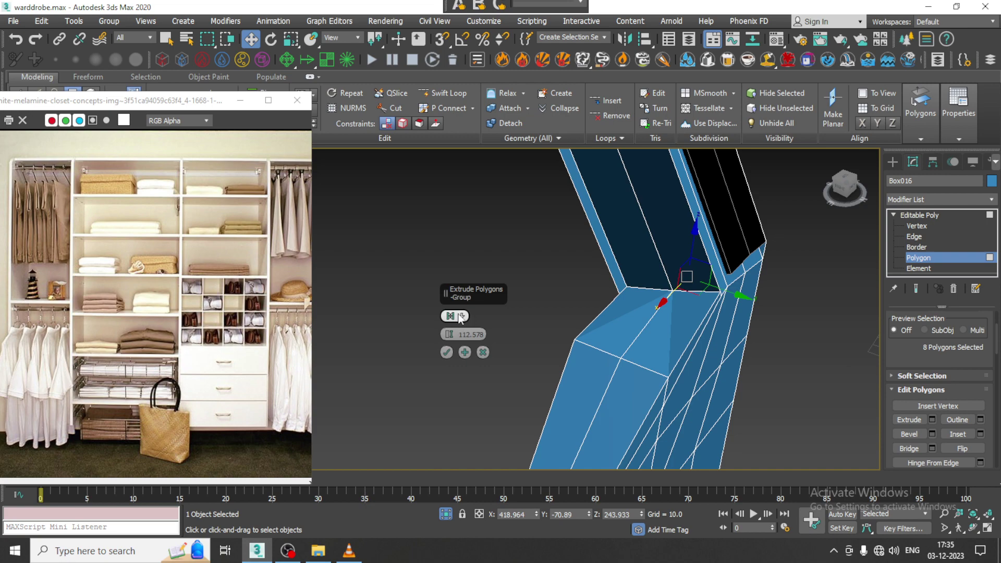
click(460, 316)
click(478, 337)
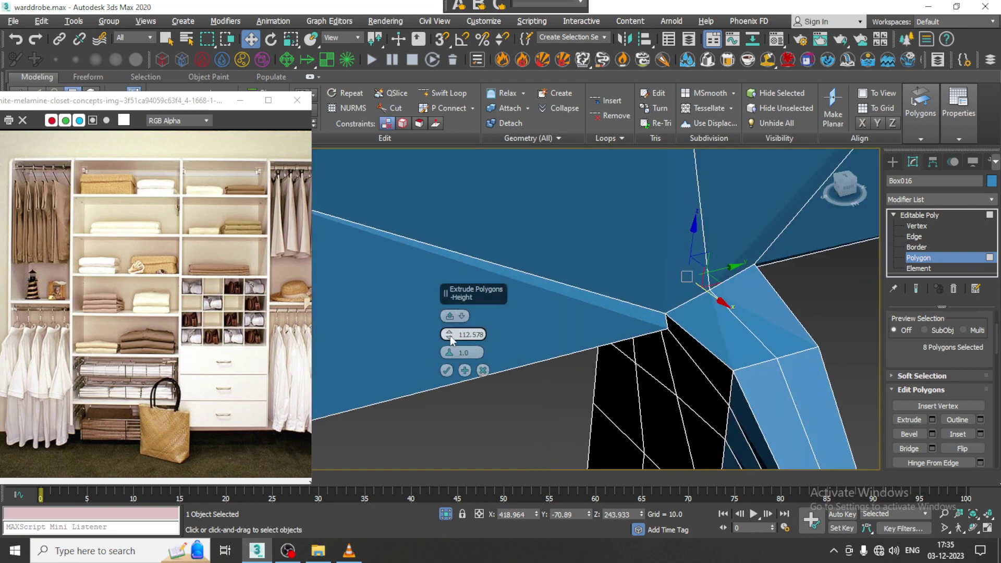
drag(464, 377, 617, 366)
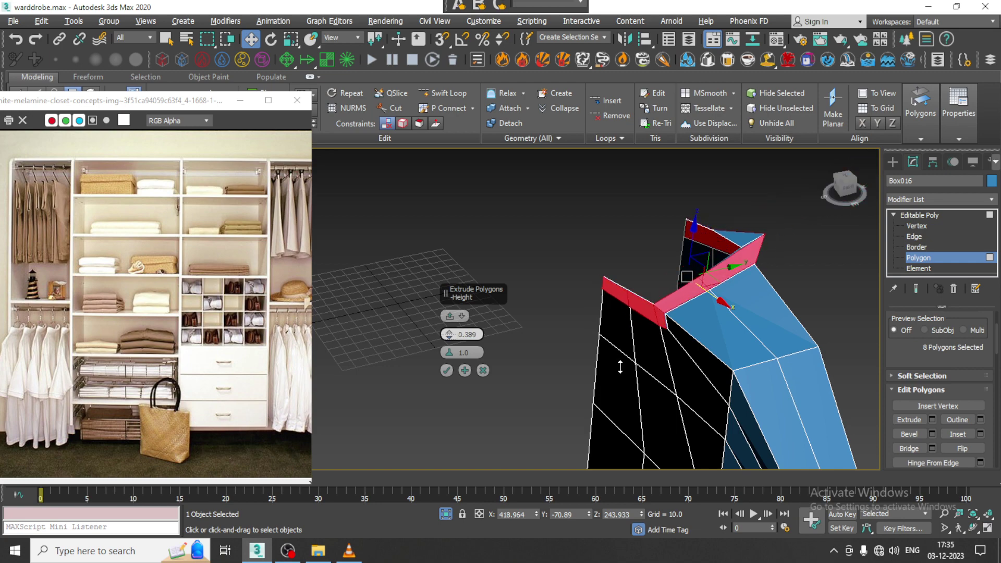
click(483, 371)
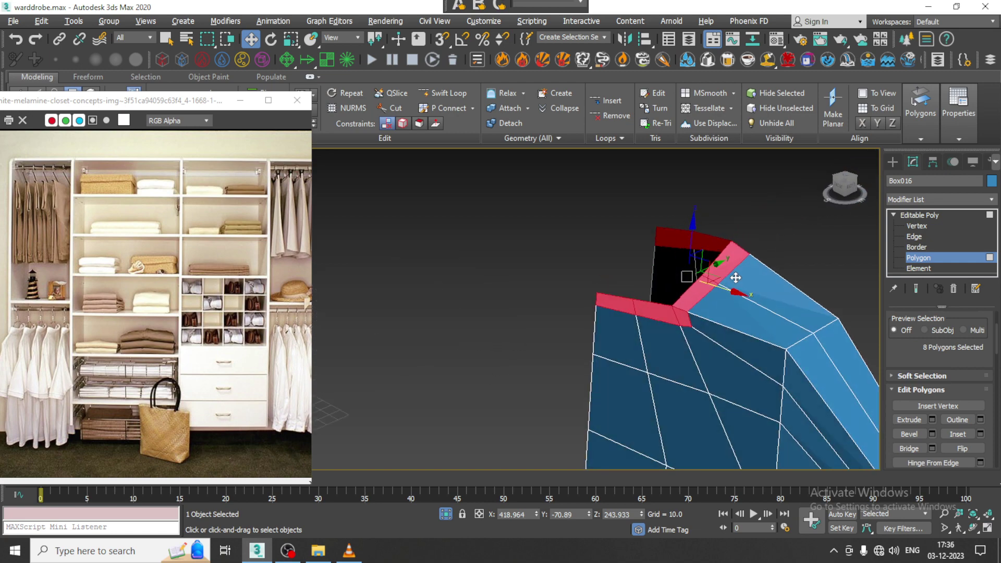
Step: Return to object level and add a Symmetry modifier to the half-shirt
click(929, 216)
alt+middle_drag(724, 338, 672, 260)
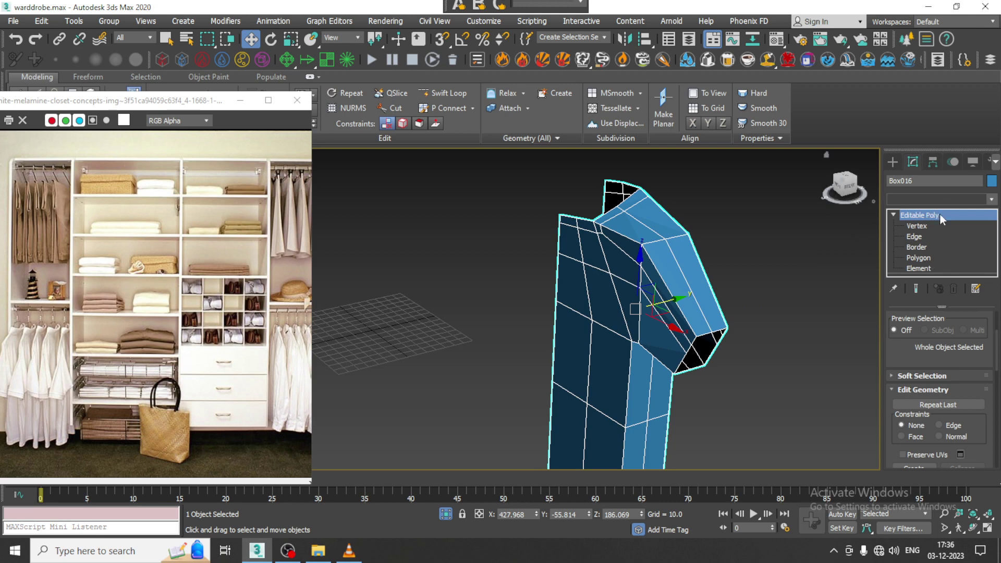
click(939, 199)
click(567, 300)
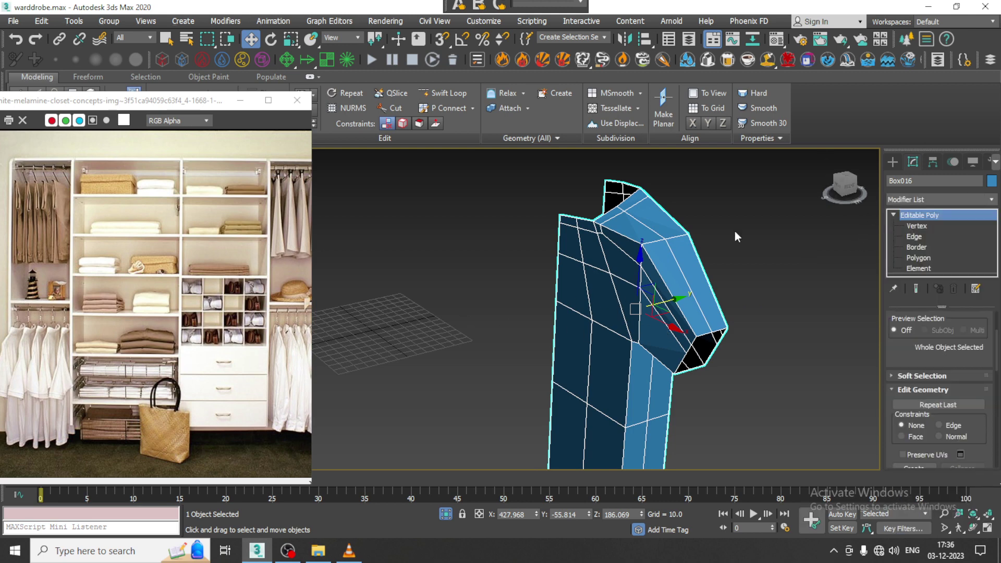
alt+middle_drag(734, 230, 813, 225)
click(931, 199)
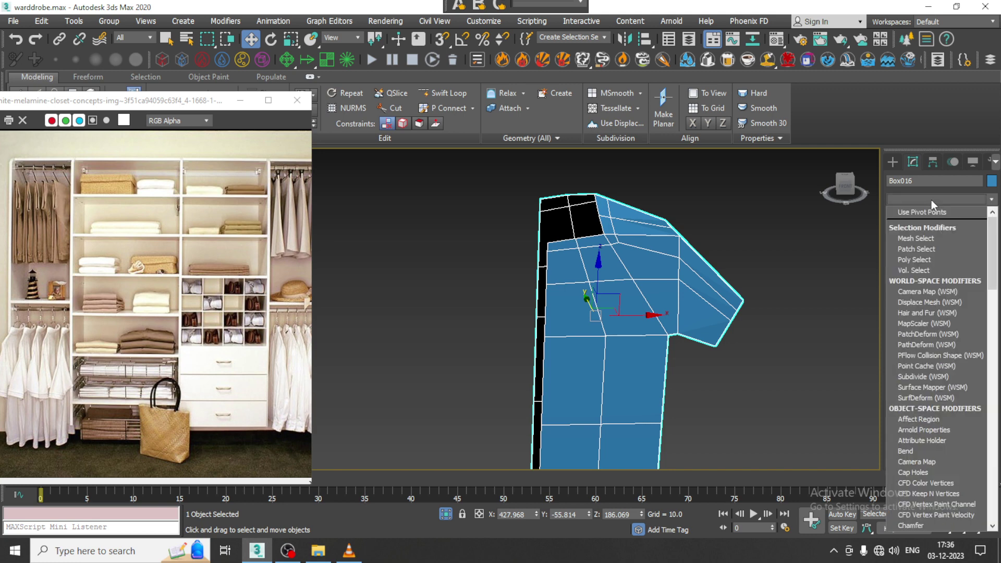
text(sy)
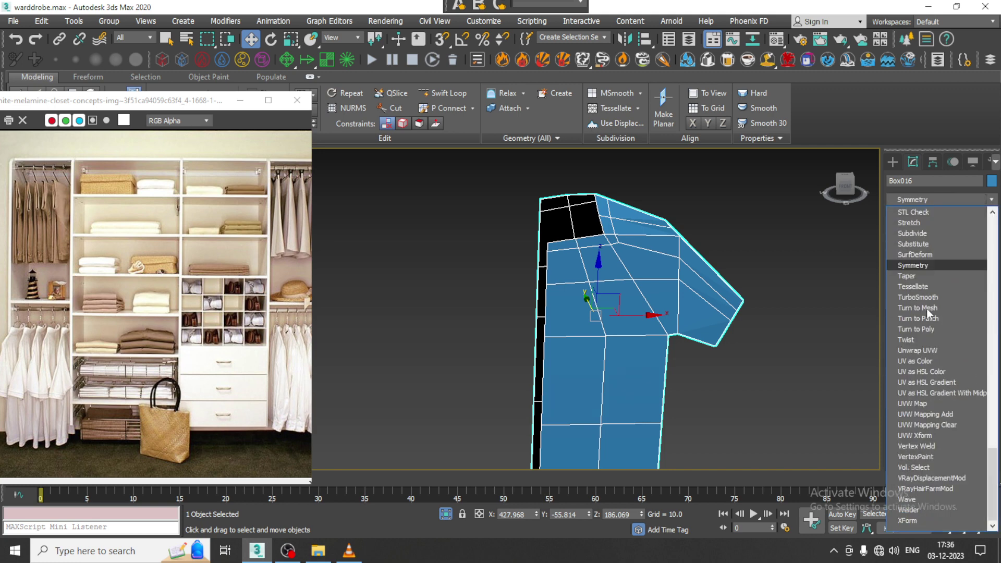
key(Return)
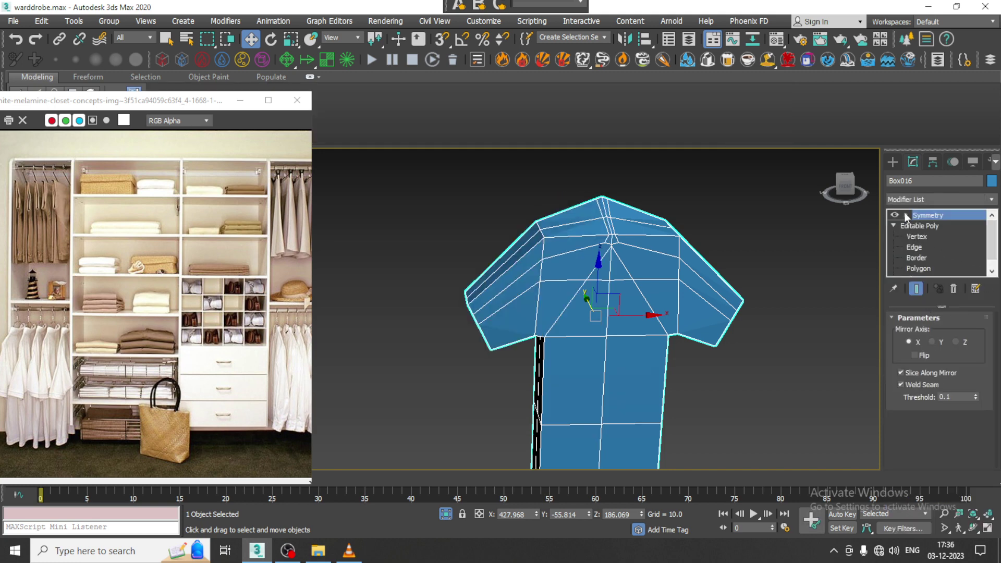
Step: Shift the Symmetry mirror plane along X to the shirt's centre line, at about 395.9
click(926, 225)
drag(634, 312, 588, 315)
scroll(600, 315, down, 3)
Step: End isolation in the Front view and compare the mirrored shirt with the reference image
key(alt+w)
click(701, 233)
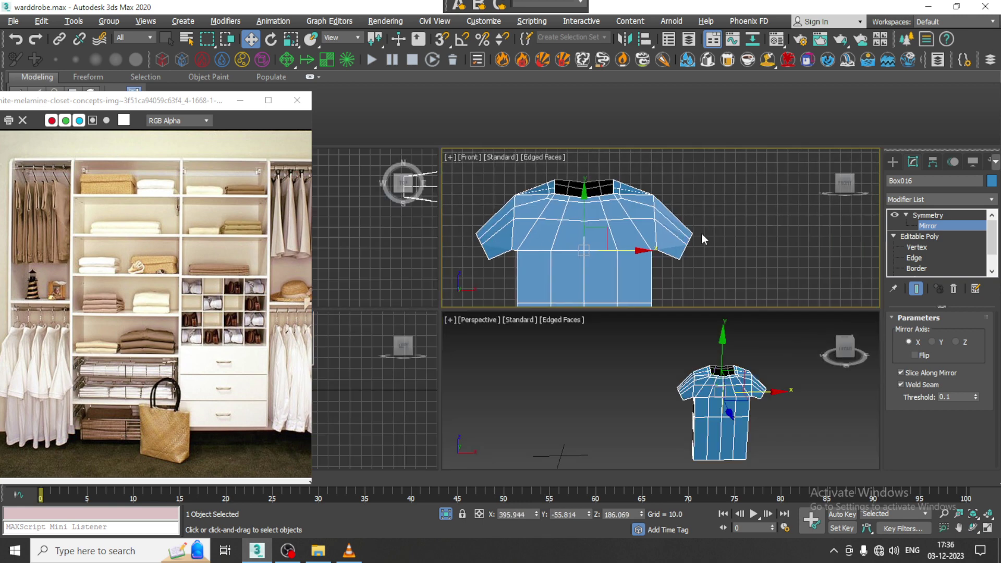
key(alt+w)
right_click(694, 234)
click(730, 125)
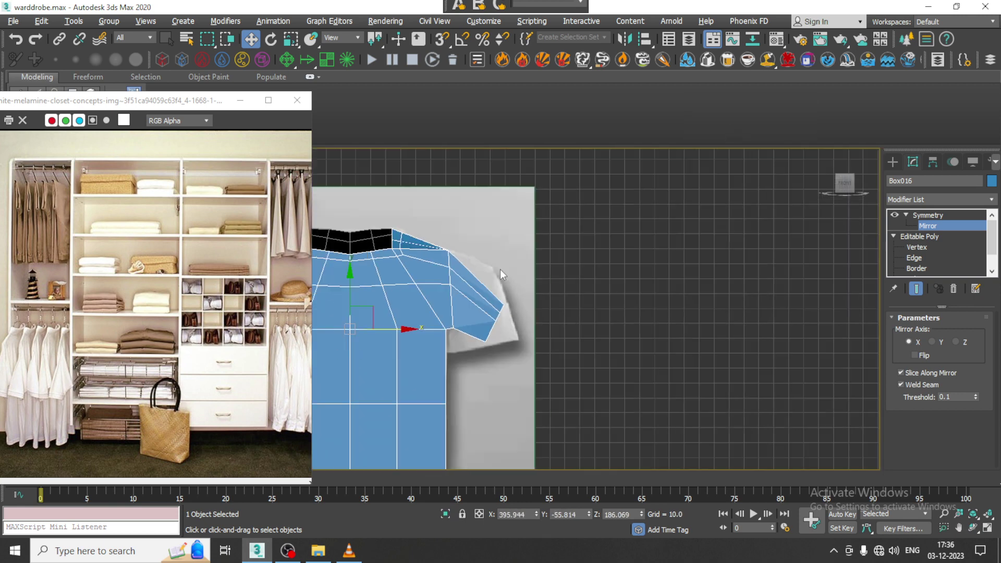
key(alt+w)
key(alt+w)
alt+middle_drag(775, 392, 607, 301)
scroll(594, 290, up, 3)
scroll(608, 294, up, 2)
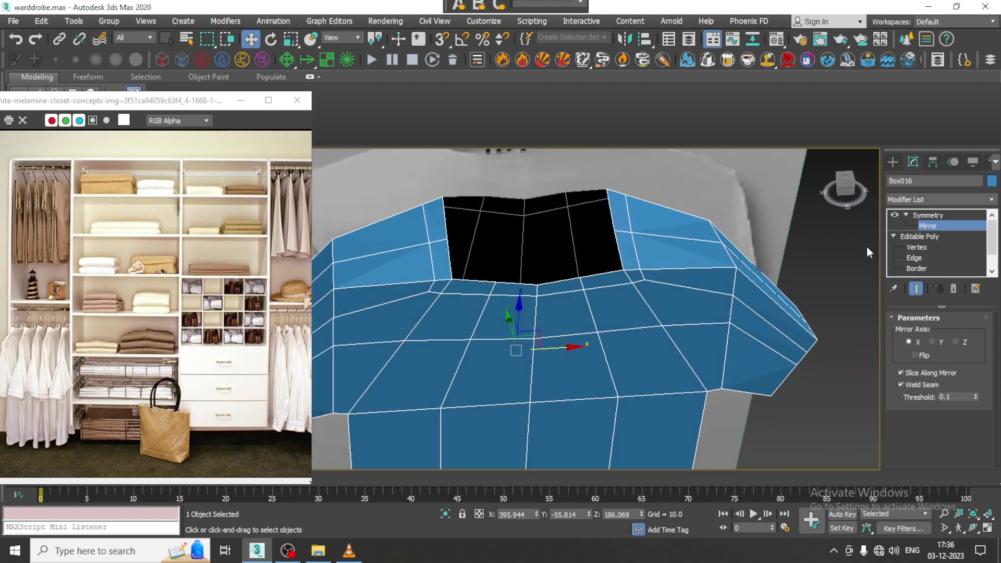
Step: Try to convert the mirrored shirt to an editable poly
right_click(605, 298)
mouse_move(707, 438)
click(808, 443)
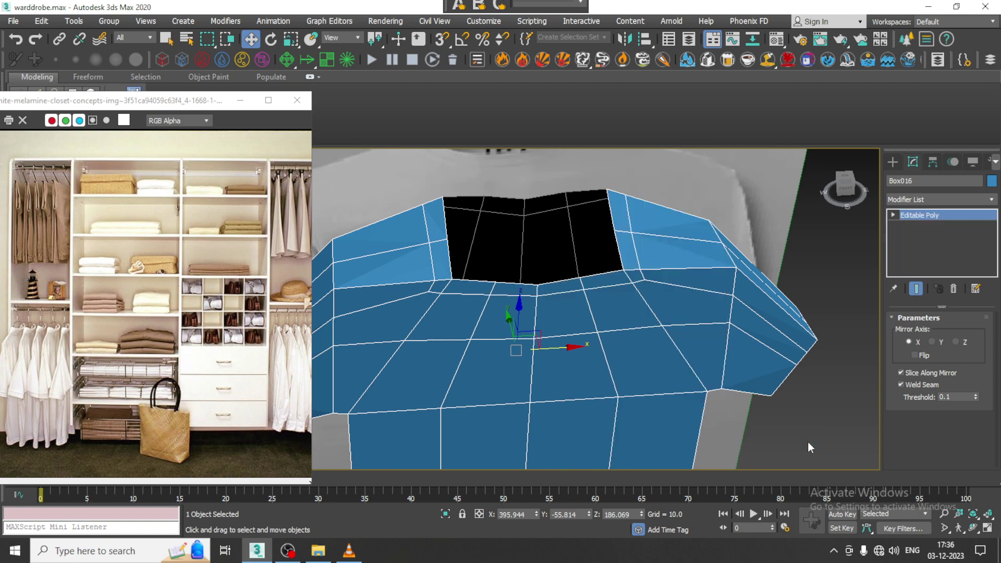
alt+middle_drag(594, 333, 589, 306)
key(ctrl+z)
Step: Edit the base vertices with the Symmetry result shown, and move the neckband vertices slightly inward along X
alt+middle_drag(586, 246, 608, 265)
key(1)
click(918, 247)
click(916, 289)
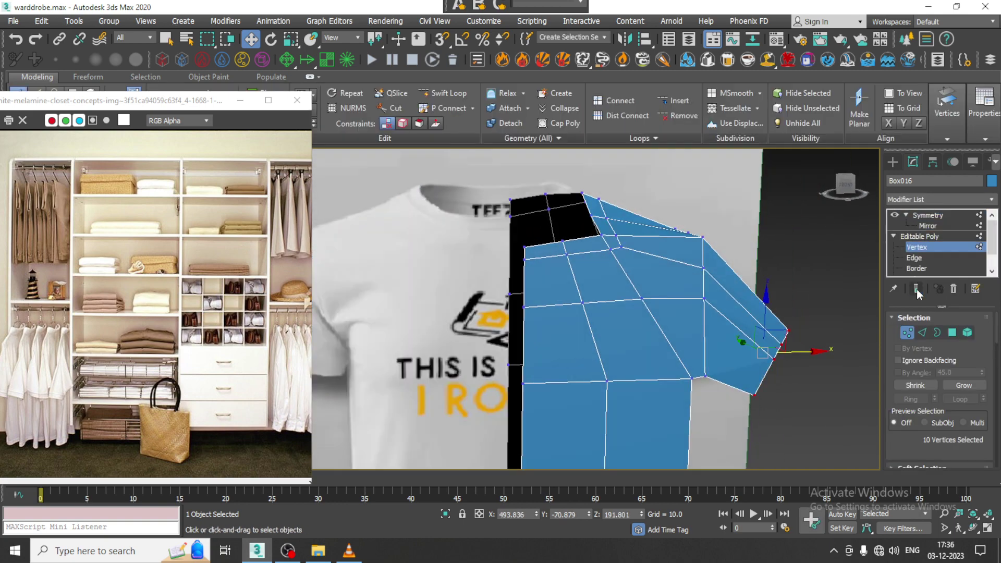
click(916, 288)
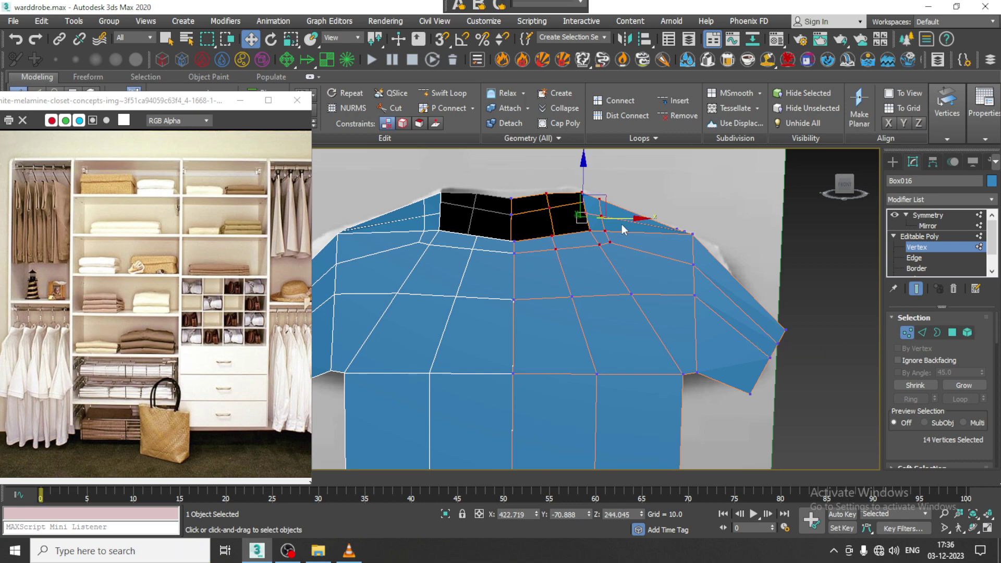
drag(622, 223, 617, 223)
Step: Raise the back neckband's centre vertices and the neighbouring pair to shape a higher back collar
alt+middle_drag(618, 223, 486, 226)
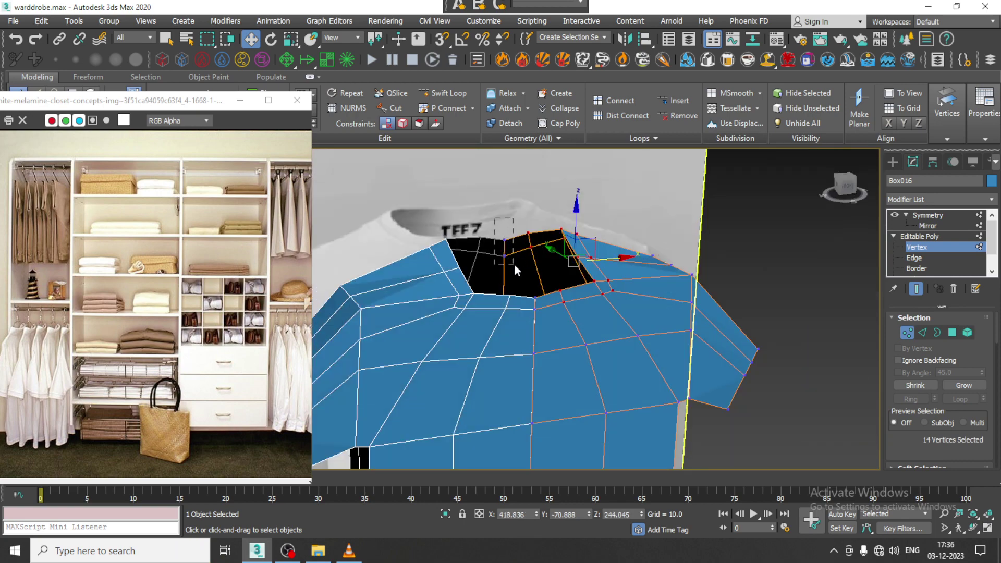
drag(494, 218, 514, 264)
alt+middle_drag(510, 181, 541, 222)
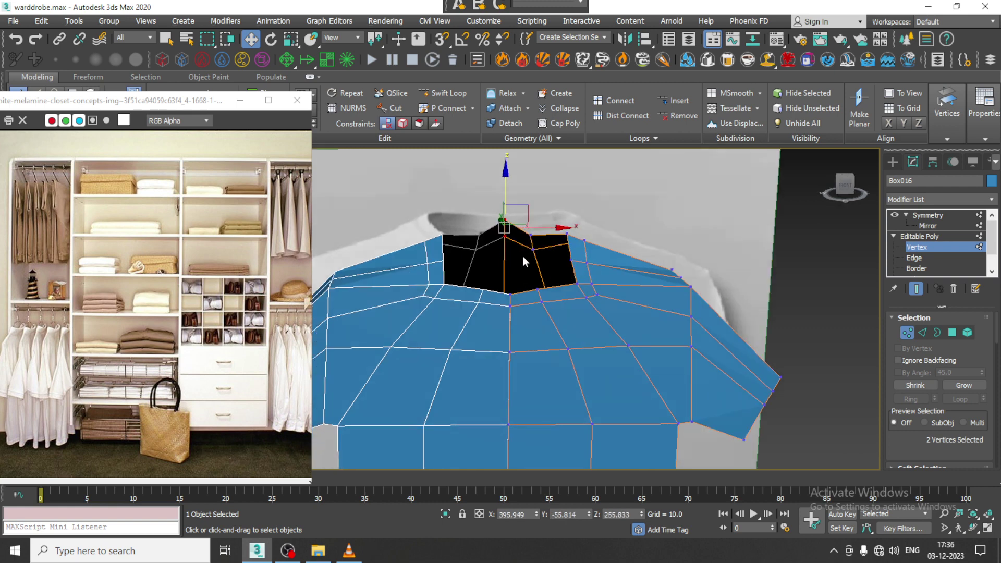
drag(534, 181, 533, 152)
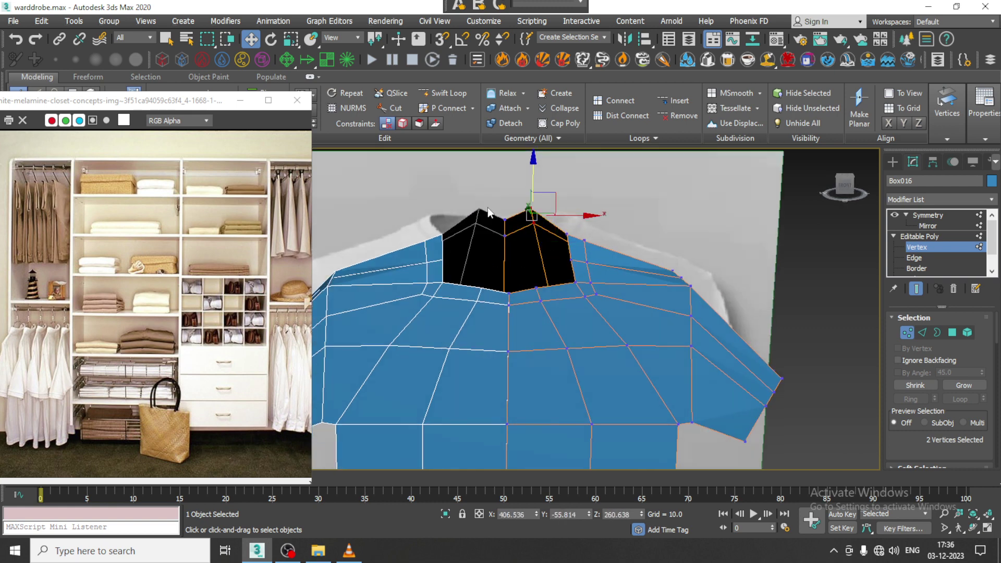
Step: Raise the three vertices along the shoulder ridge beside the neckband to a Z of about 253.6
alt+middle_drag(506, 175, 643, 323)
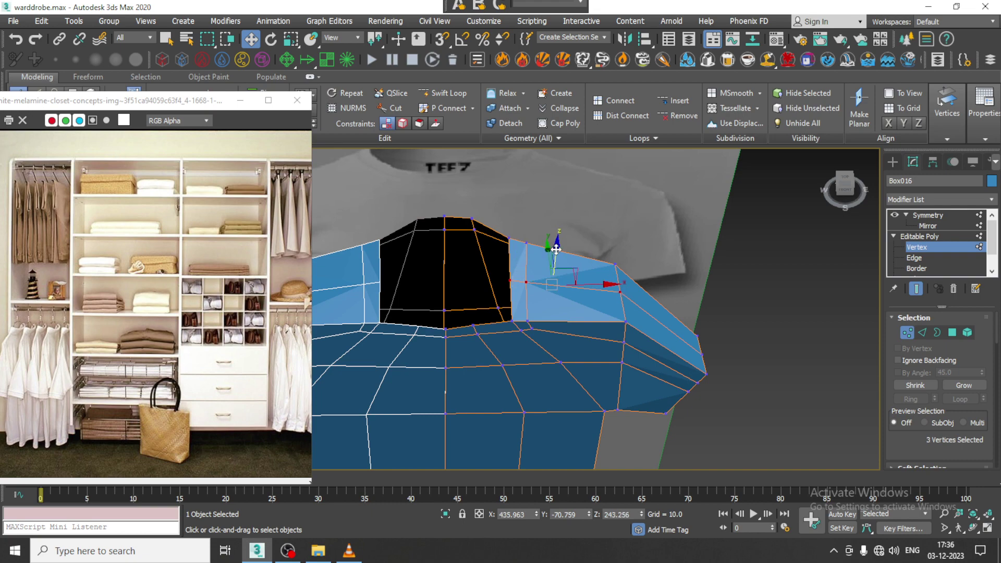
drag(556, 249, 556, 238)
alt+middle_drag(555, 238, 743, 308)
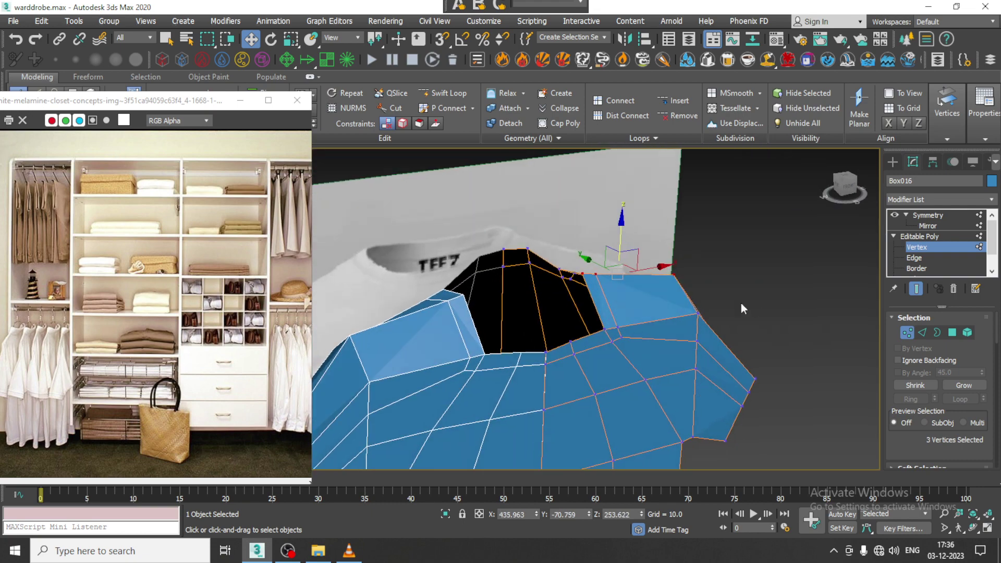
Step: Return to object level and convert the mirrored shirt to a single editable poly
click(926, 236)
scroll(599, 313, down, 3)
alt+middle_drag(626, 318, 649, 327)
right_click(644, 325)
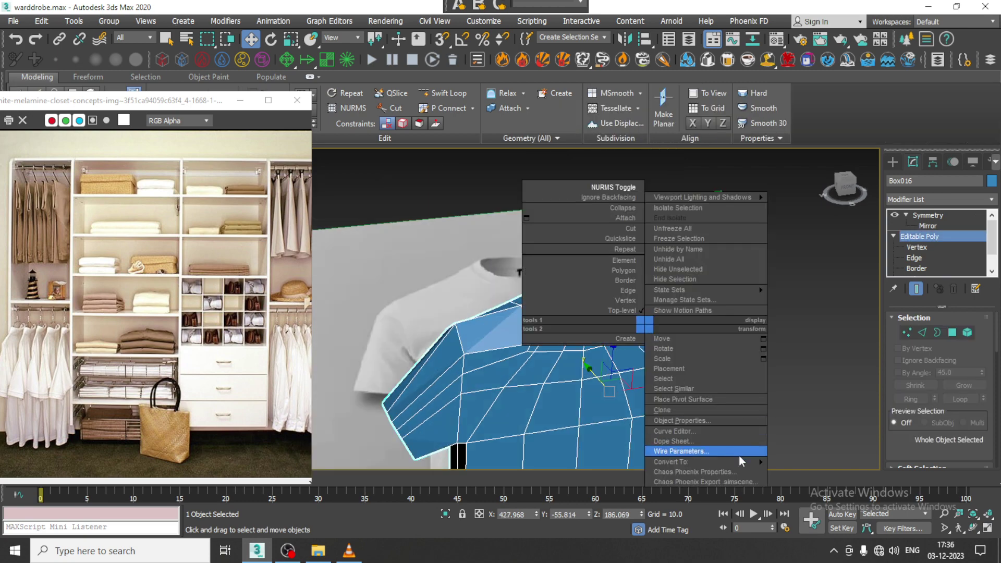
mouse_move(740, 461)
click(819, 471)
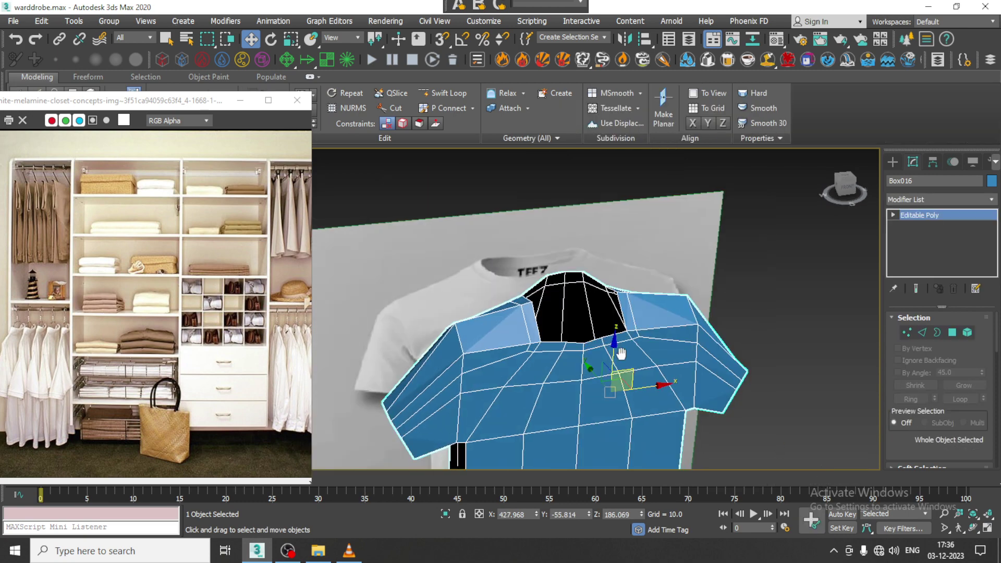
Step: Add a TurboSmooth modifier with 1 iteration to the shirt and inspect its smoothed neckline and shoulders
scroll(620, 353, down, 3)
alt+middle_drag(620, 353, 757, 348)
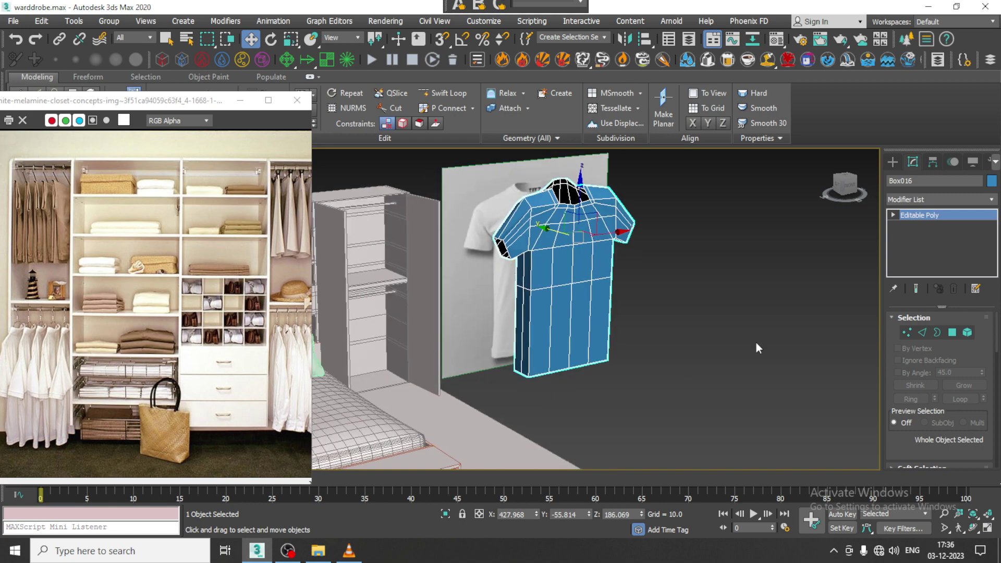
click(922, 200)
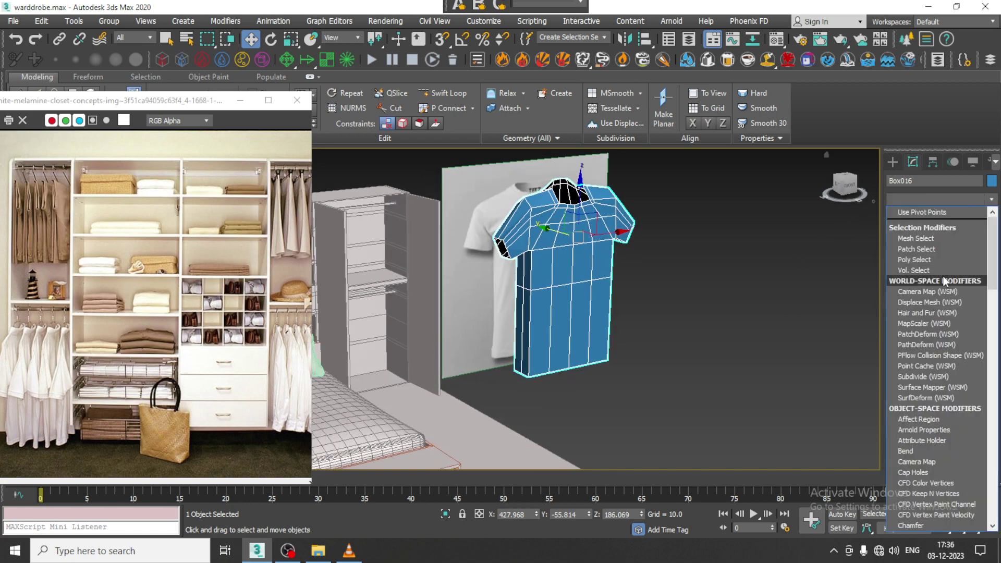
scroll(942, 275, down, 10)
click(942, 295)
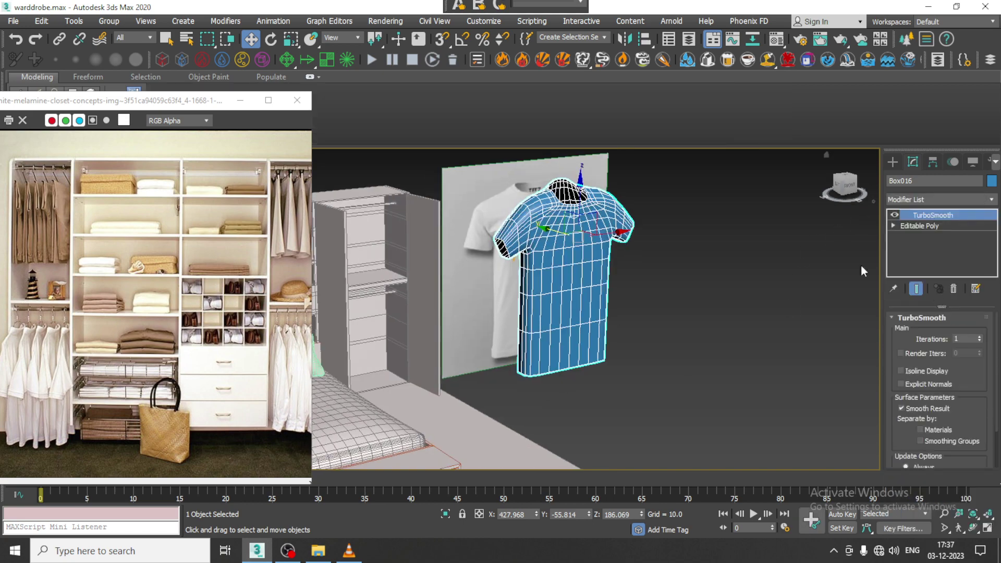
alt+middle_drag(489, 239, 558, 301)
scroll(565, 235, up, 5)
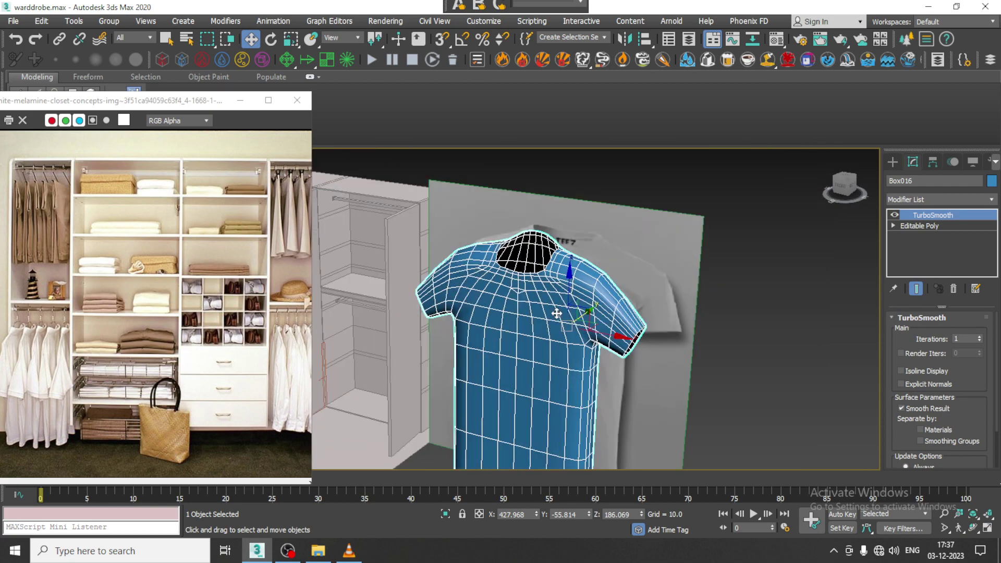
scroll(559, 301, up, 2)
scroll(576, 290, down, 3)
scroll(563, 295, up, 4)
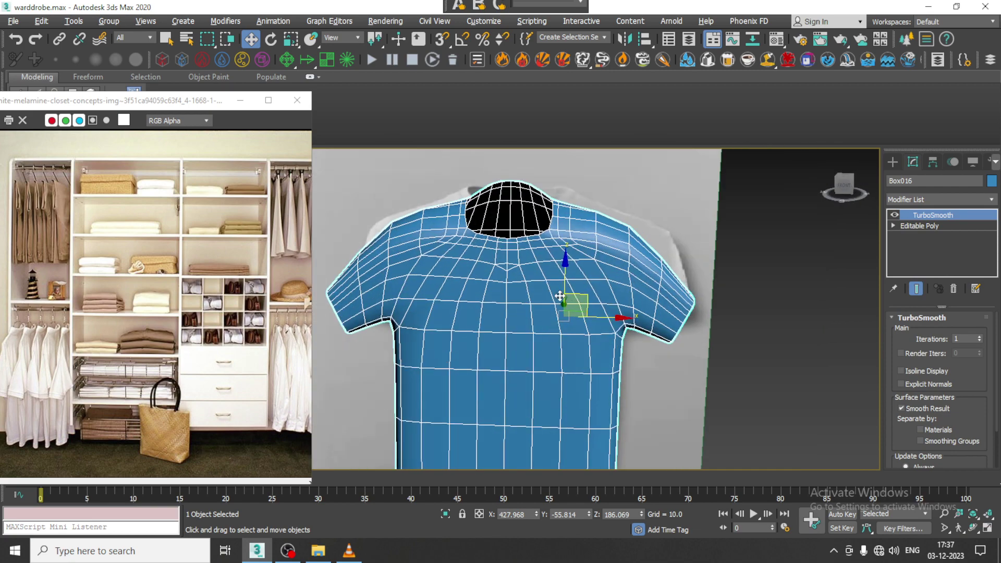
Step: Compare the shirt with and without TurboSmooth, leave the smoothing hidden and enter the editable poly's vertex level
click(894, 214)
scroll(477, 288, up, 3)
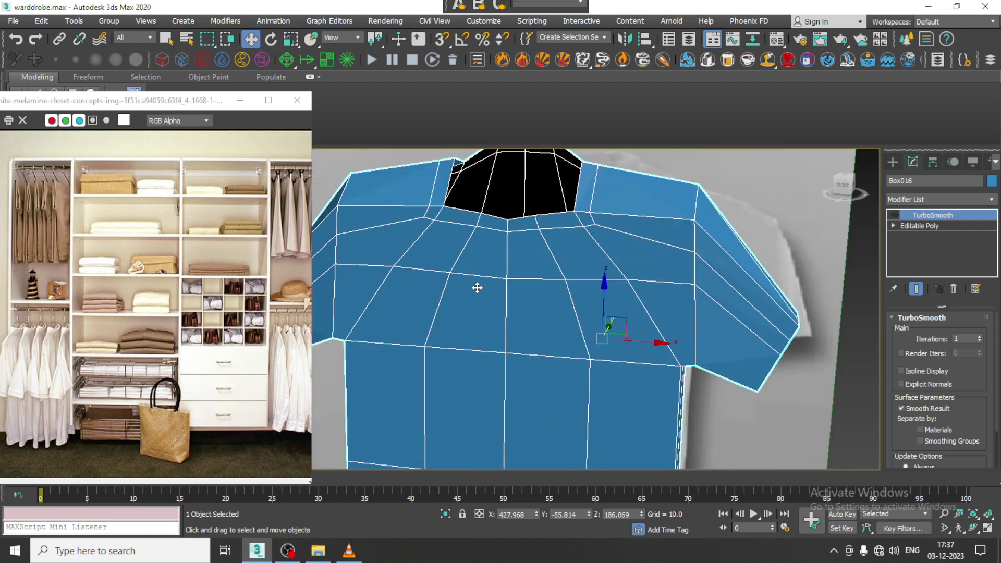
click(892, 215)
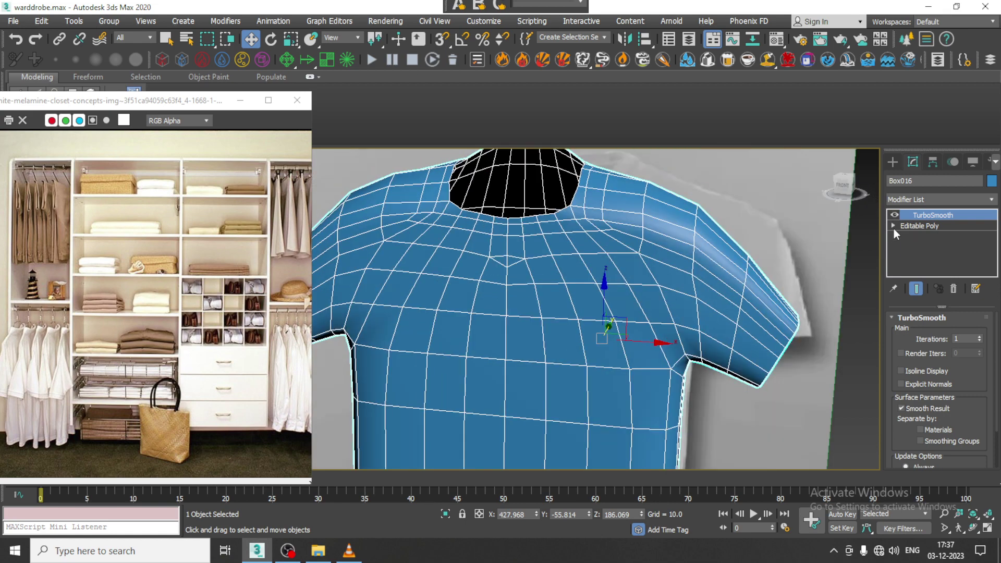
click(894, 214)
click(916, 236)
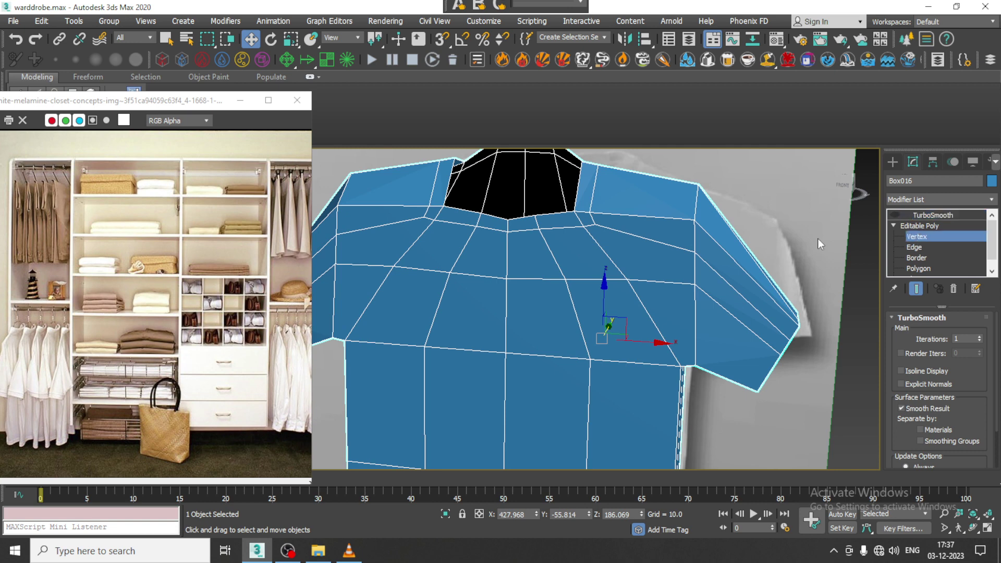
Step: Weld the two nearly coincident vertices at the shirt's centre chest with a threshold of 97.645 and return to object level
click(508, 275)
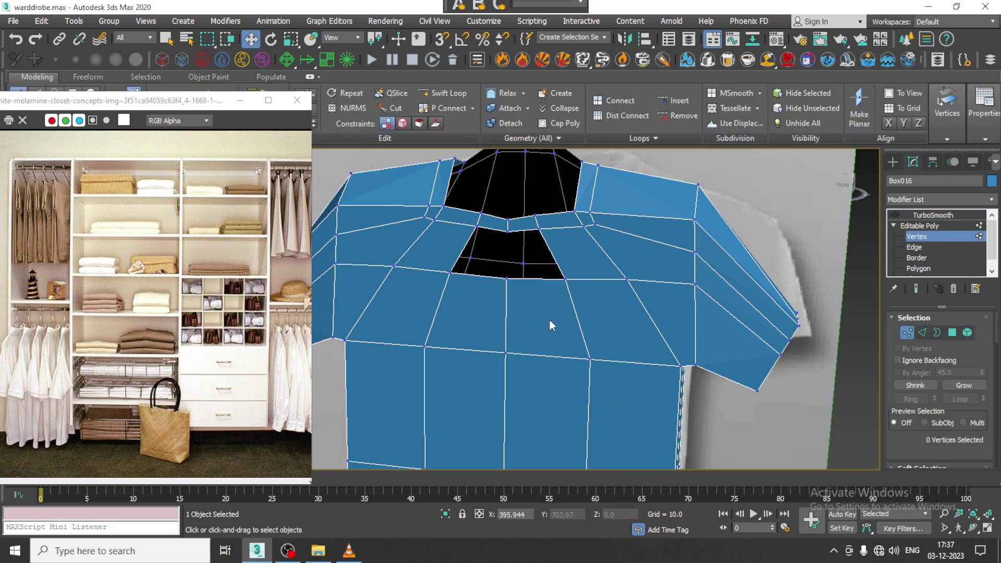
scroll(508, 279, up, 4)
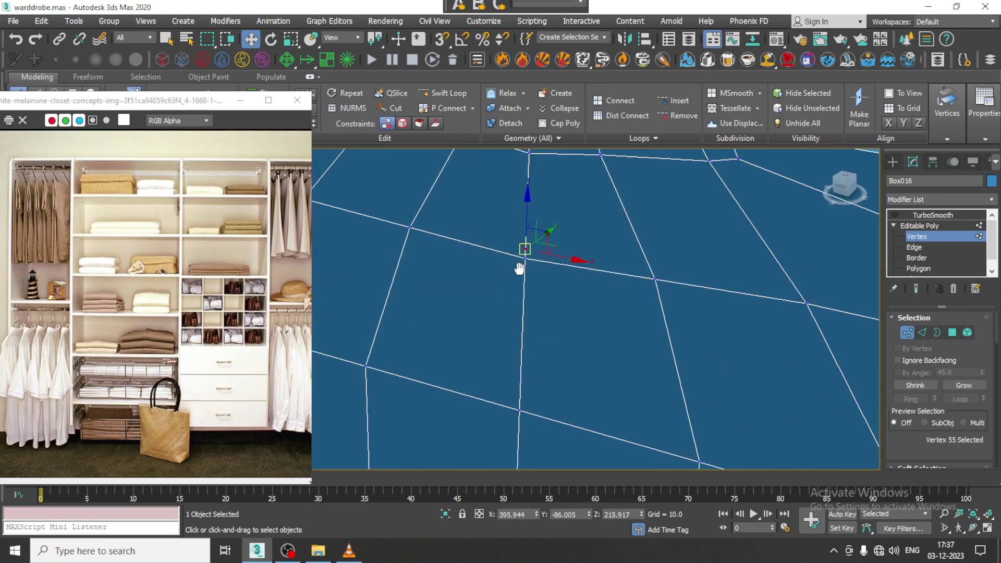
drag(547, 281, 570, 264)
key(ctrl+z)
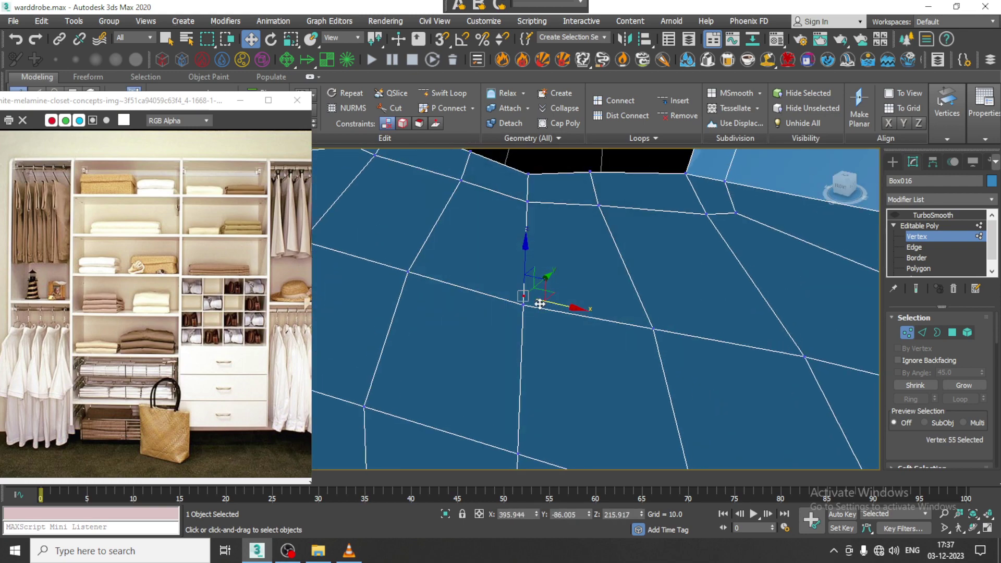
drag(515, 317, 539, 280)
alt+middle_drag(537, 282, 509, 306)
right_click(511, 304)
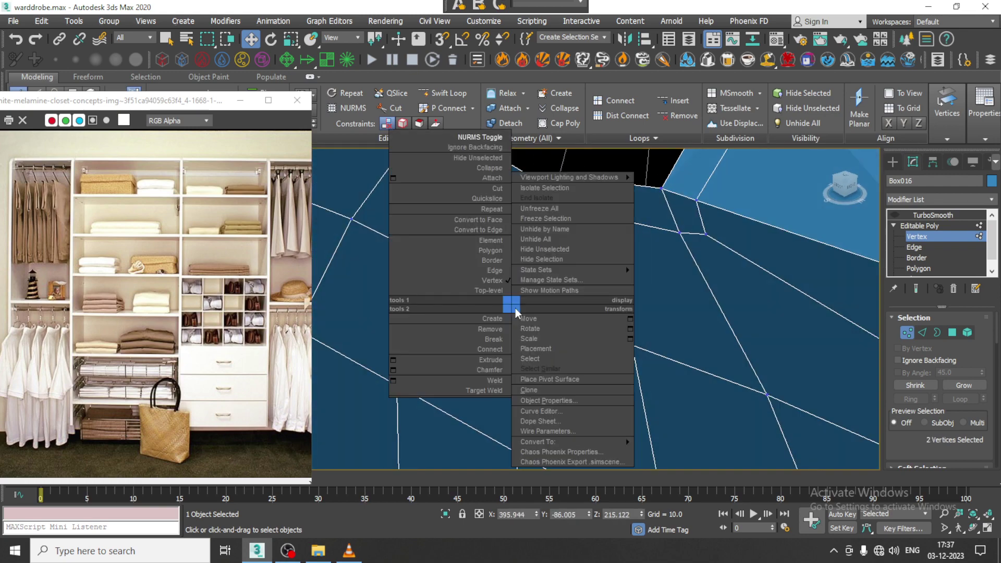
click(402, 383)
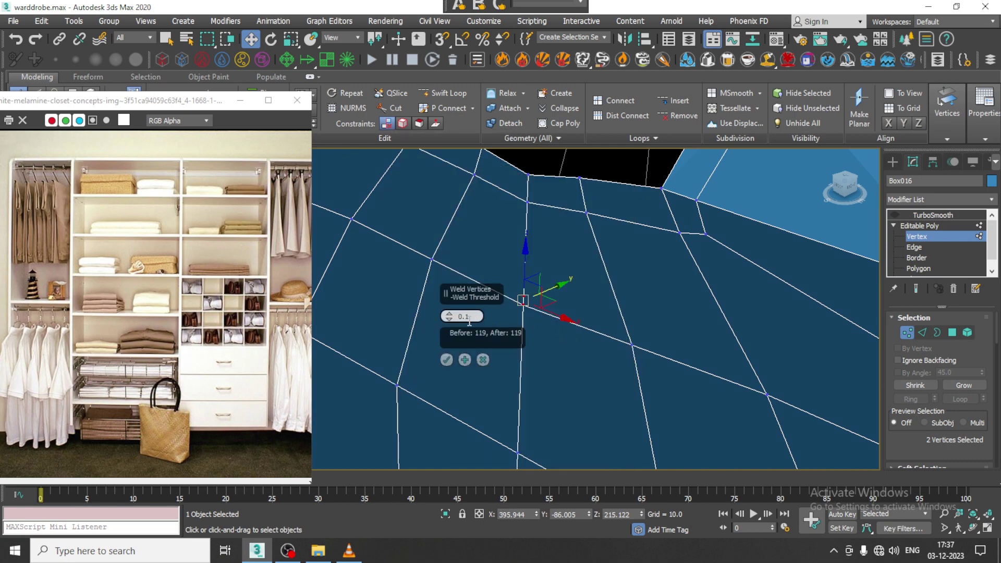
drag(449, 318, 377, 364)
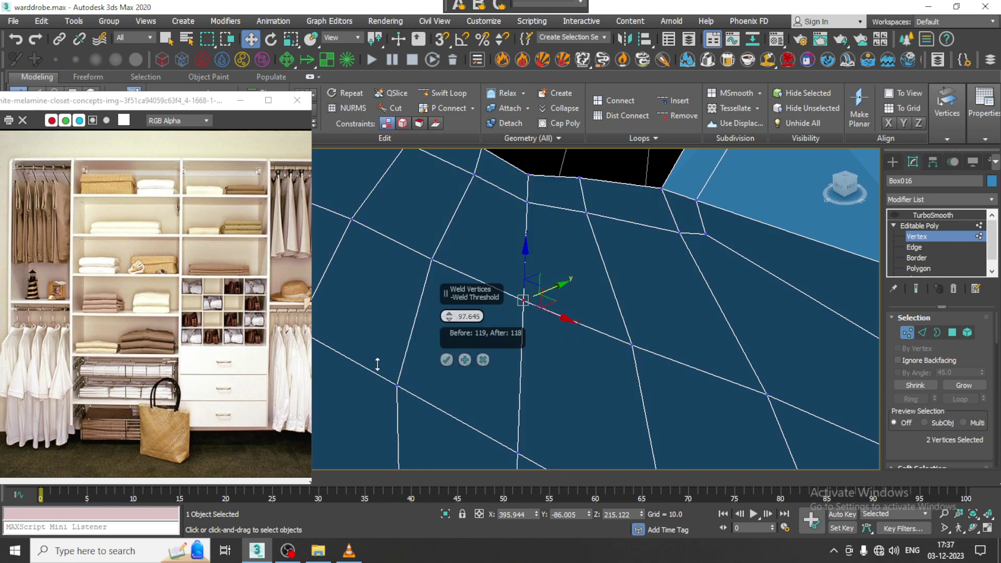
click(446, 359)
alt+middle_drag(500, 323, 608, 355)
click(928, 236)
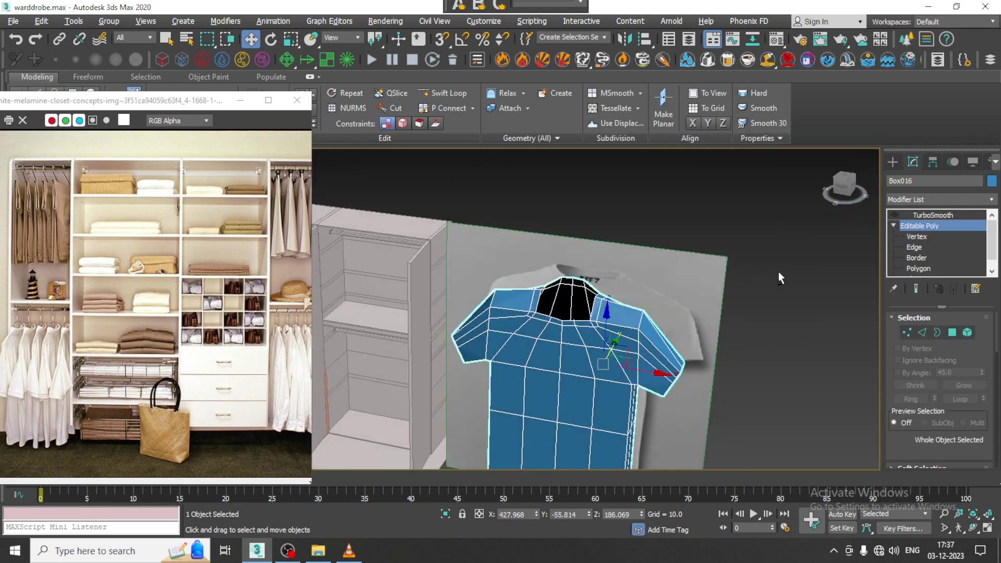
Step: Draw an open four-point hanger-shaped line across the shirt's shoulders in the wireframe front view, with a flat section at the neck
alt+middle_drag(778, 271, 697, 268)
scroll(674, 258, up, 5)
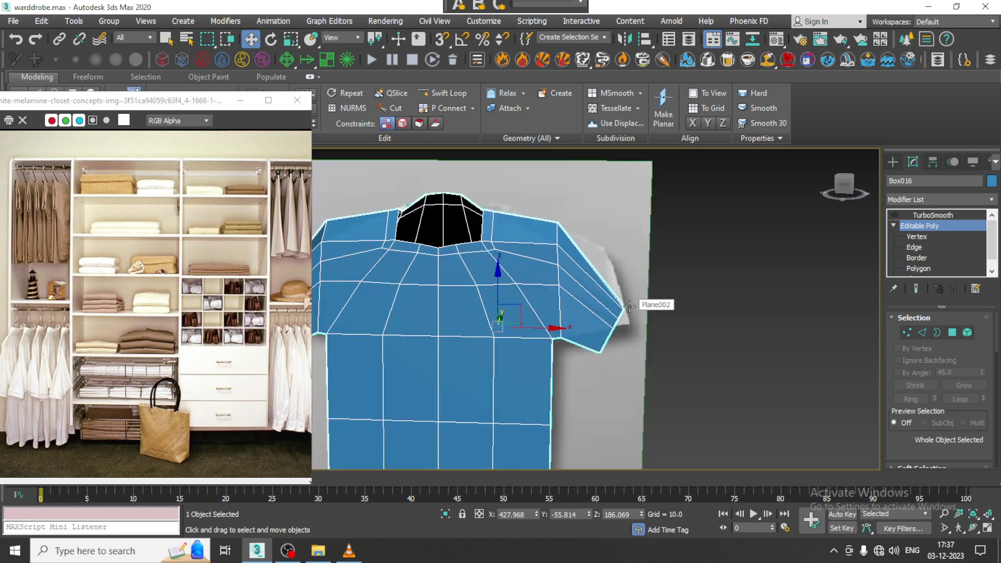
scroll(629, 306, down, 5)
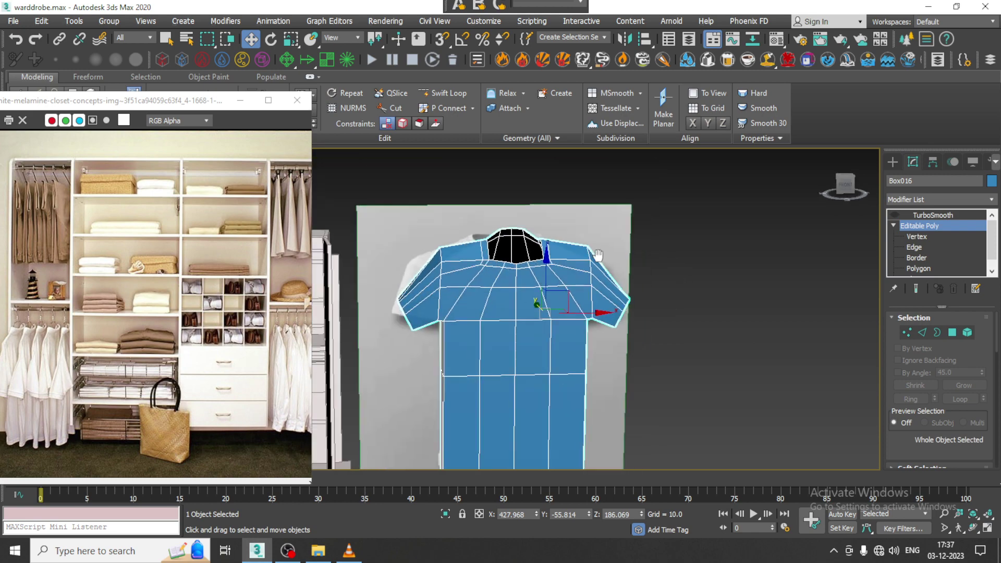
key(alt+w)
key(alt+w)
middle_drag(638, 235, 695, 230)
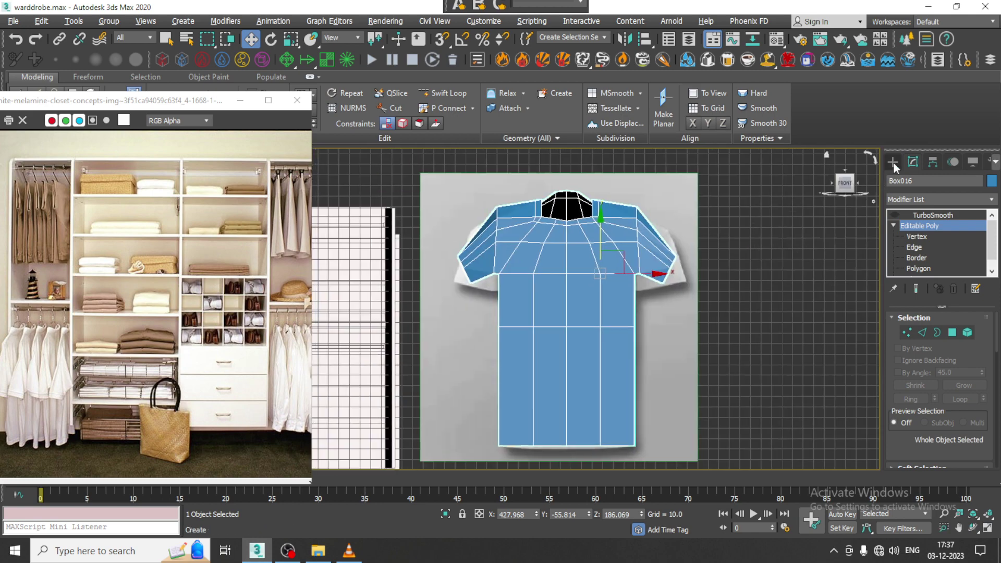
click(892, 161)
click(906, 180)
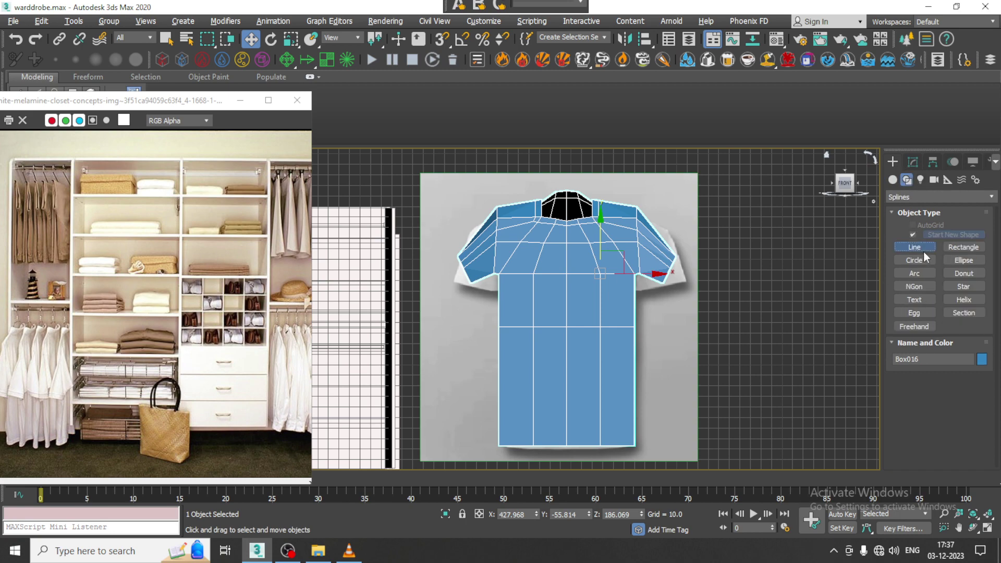
click(920, 247)
scroll(512, 240, up, 3)
key(F3)
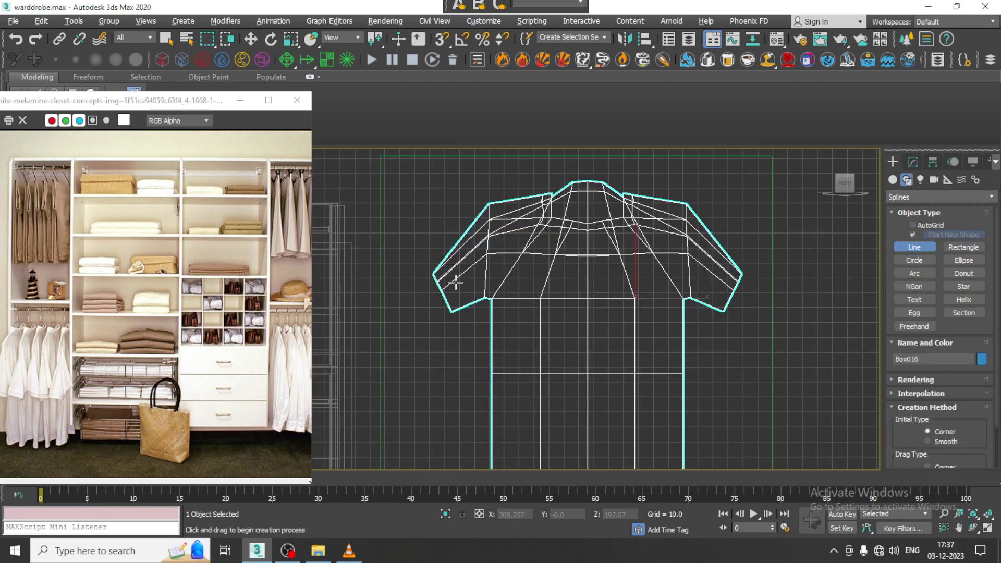
click(453, 282)
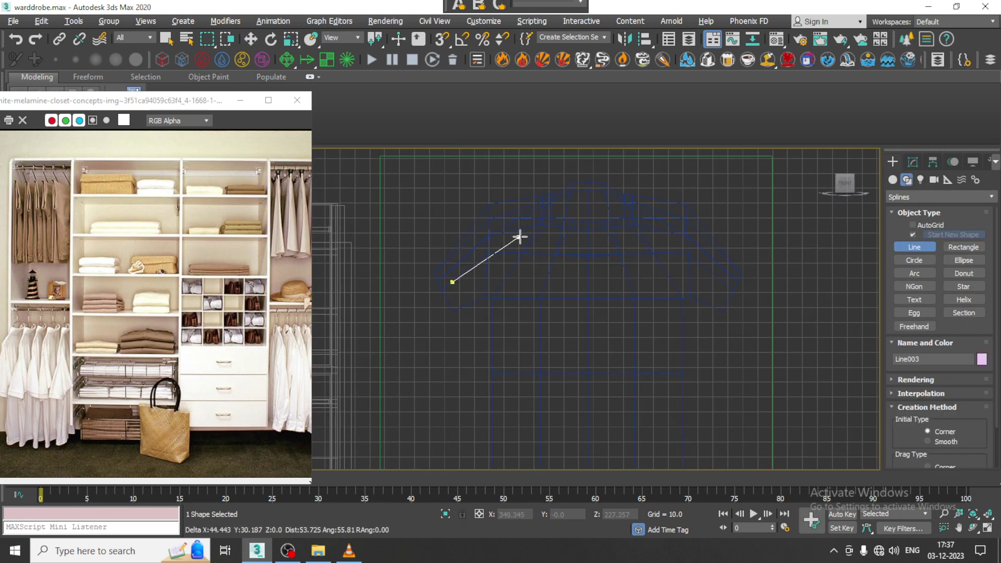
click(556, 214)
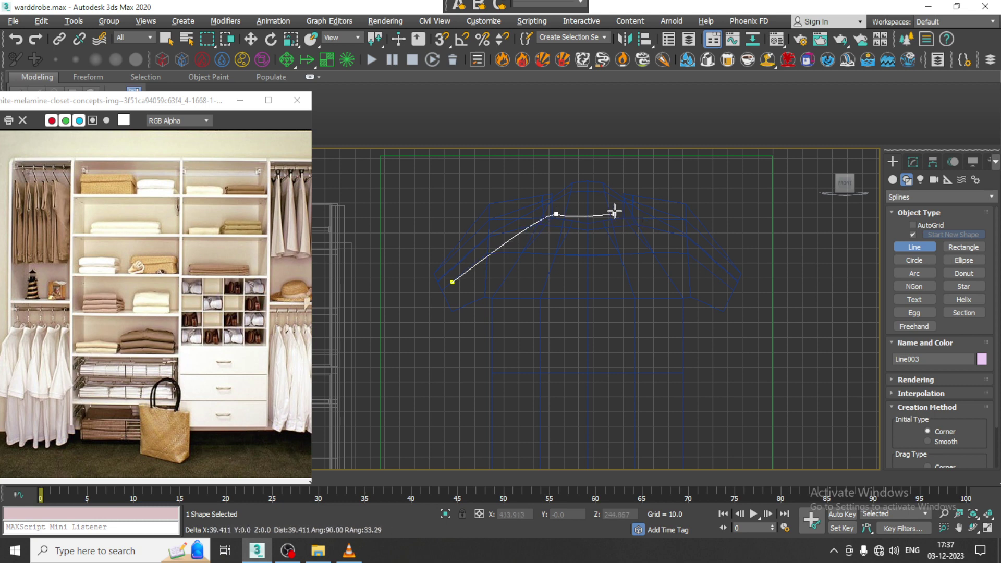
key(BackSpace)
click(558, 209)
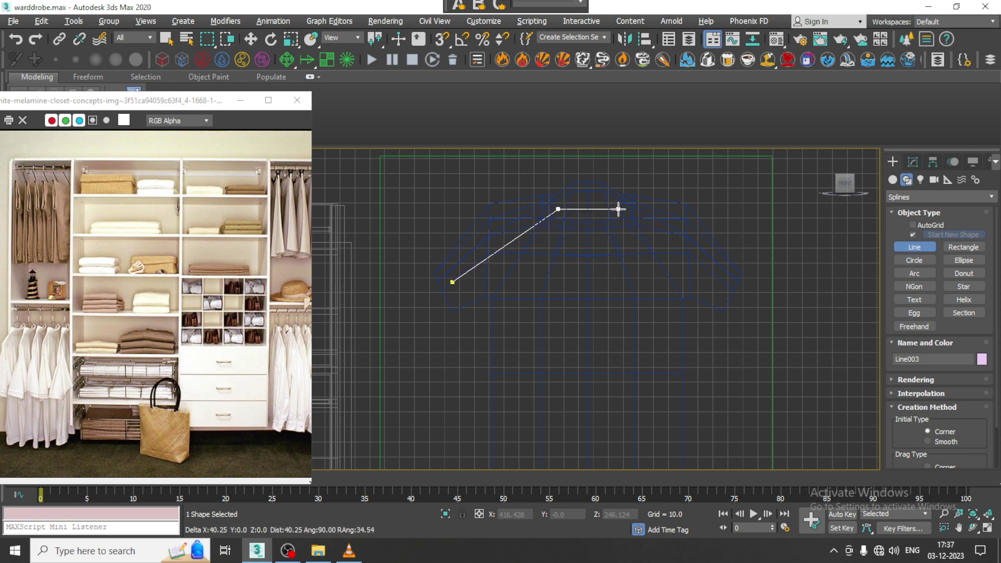
click(619, 209)
click(724, 293)
right_click(725, 292)
right_click(730, 313)
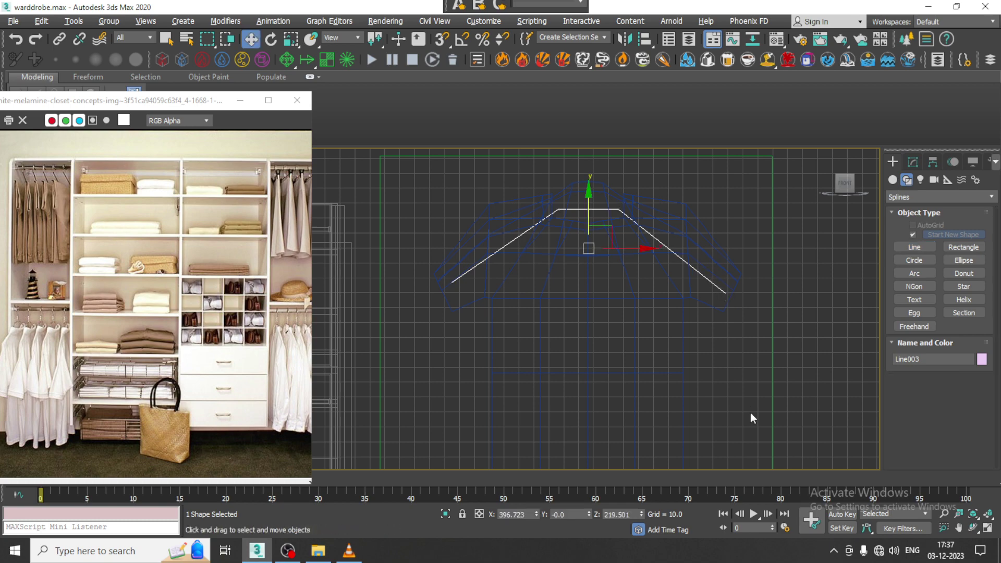
Step: Move the hanger line along Y towards the shirt, to a Y of about -19.25
key(alt+w)
right_click(813, 415)
key(alt+w)
alt+middle_drag(646, 344, 568, 346)
scroll(579, 324, down, 1)
alt+middle_drag(569, 347, 533, 311)
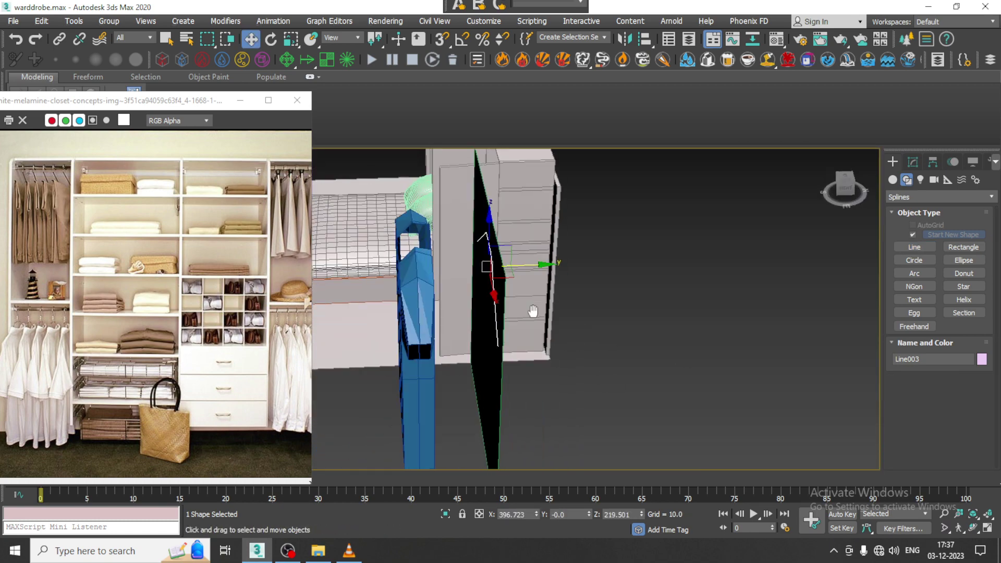
drag(524, 266, 504, 266)
alt+middle_drag(504, 266, 521, 268)
scroll(513, 266, up, 2)
Step: Enable the hanger line in the viewport with a rectangular section of length 2.964 and width 11.405
click(913, 161)
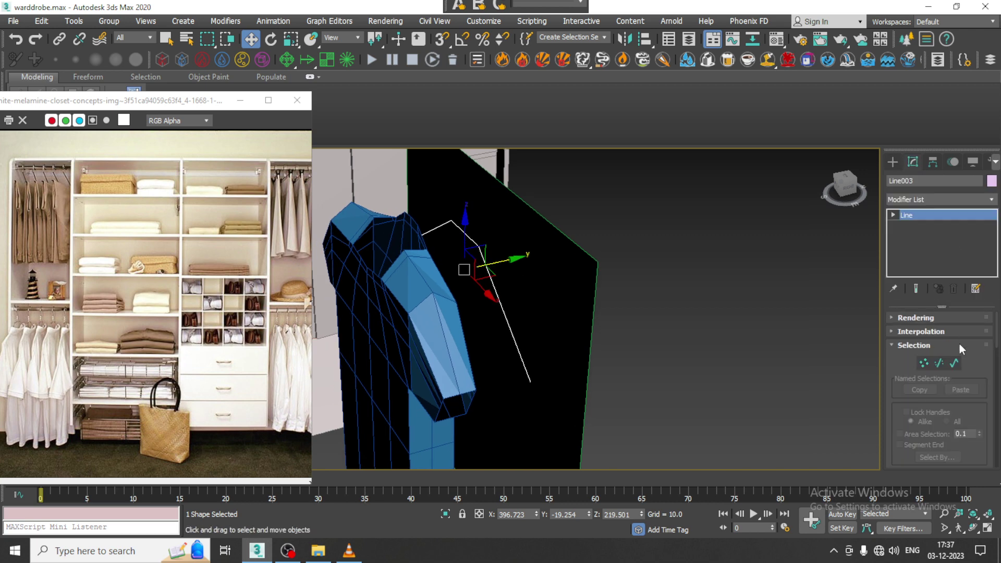
click(909, 319)
scroll(898, 344, up, 3)
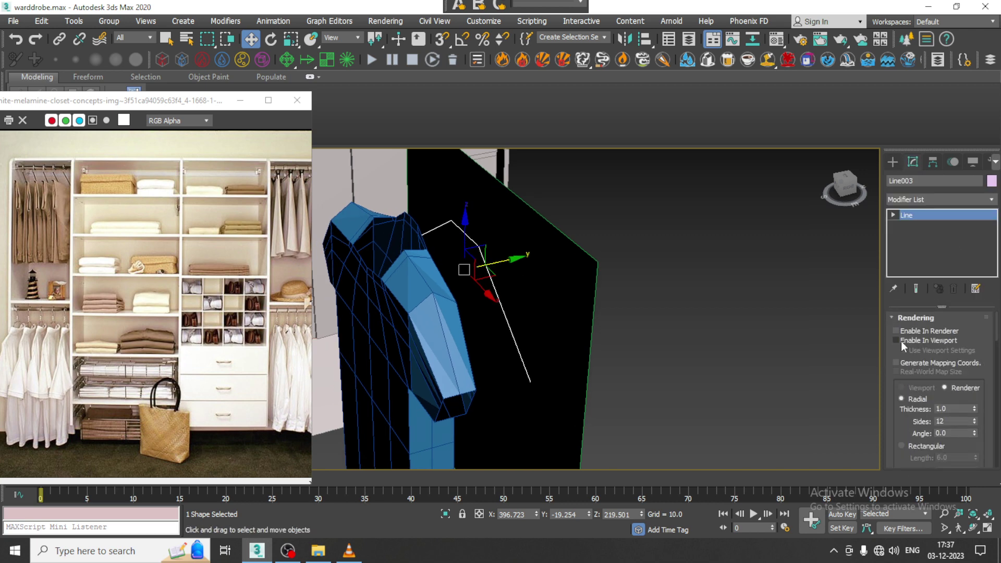
click(901, 342)
click(911, 446)
alt+middle_drag(682, 346, 747, 362)
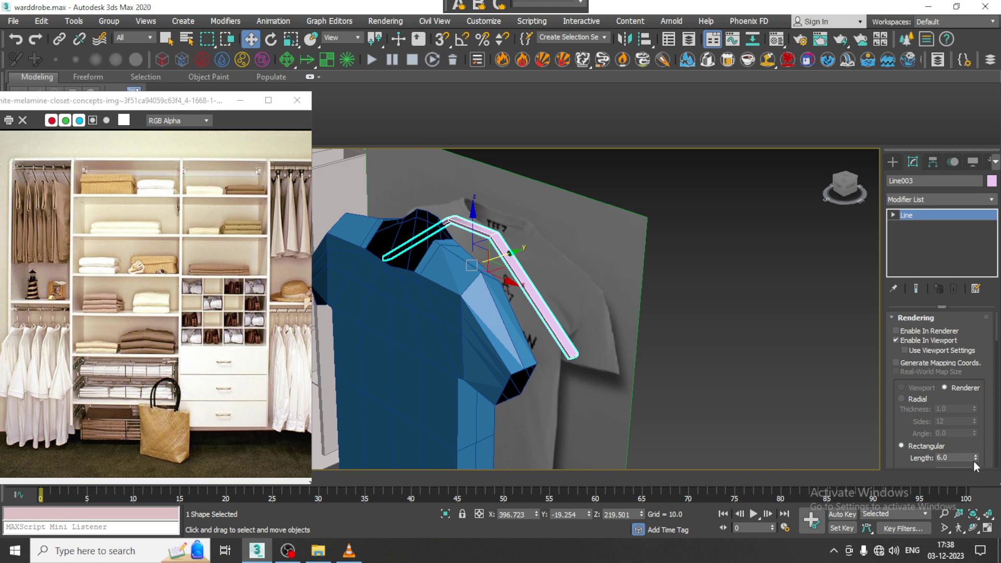
drag(974, 460, 985, 420)
mouse_move(795, 352)
alt+middle_down()
mouse_move(773, 351)
mouse_move(786, 360)
alt+middle_up()
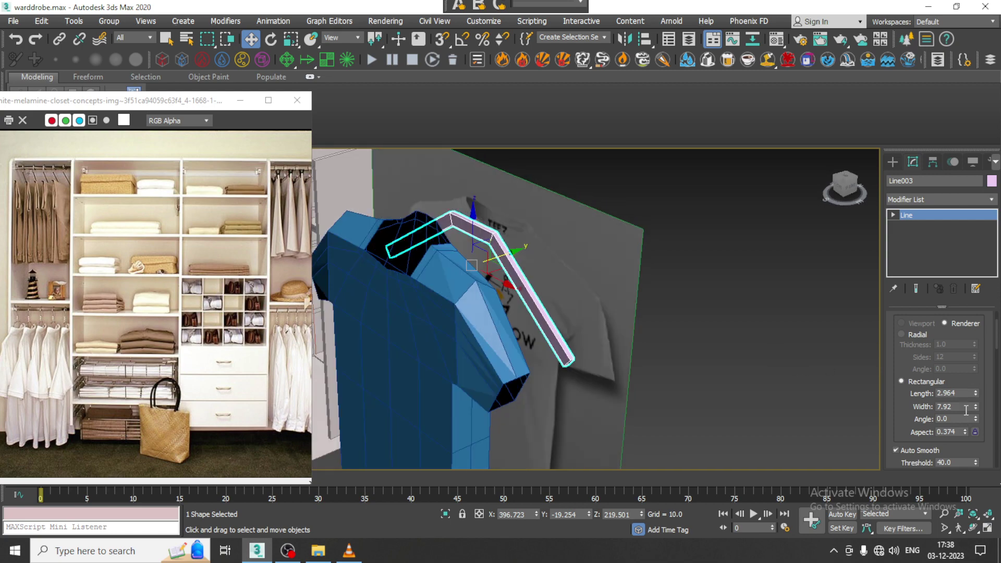
drag(975, 408, 975, 396)
Step: Convert the hanger line to an editable poly and isolate it in the front view
right_click(546, 328)
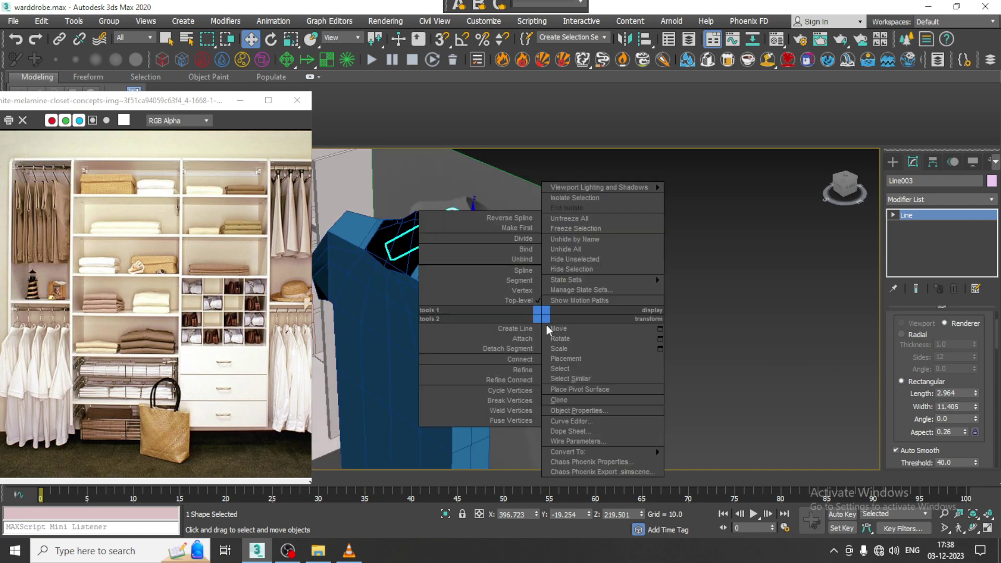
mouse_move(615, 452)
click(688, 471)
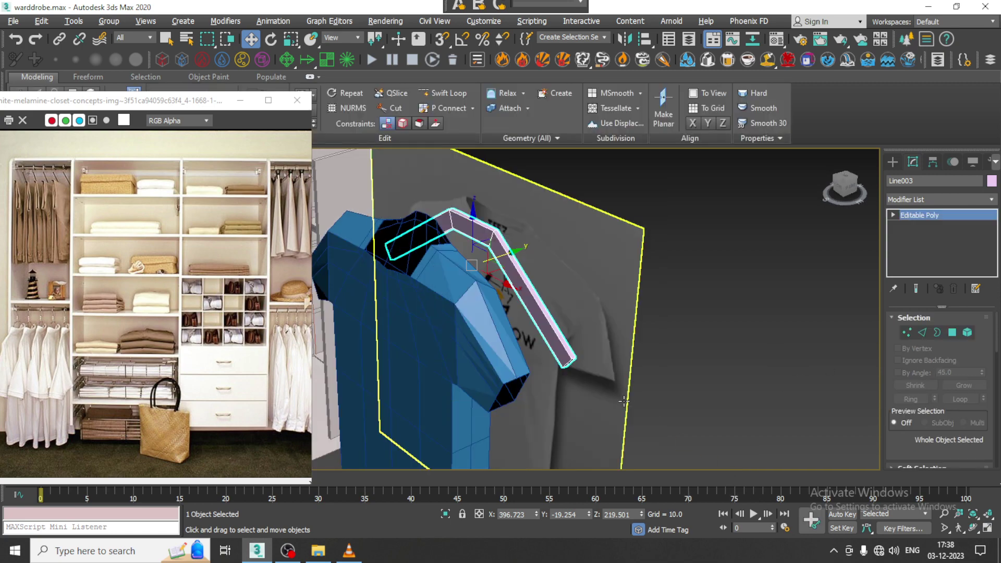
key(alt+q)
key(f)
scroll(602, 336, down, 3)
Step: Scale down the four end vertices of the hanger's right arm to taper its tip
key(1)
drag(683, 324, 574, 392)
key(t)
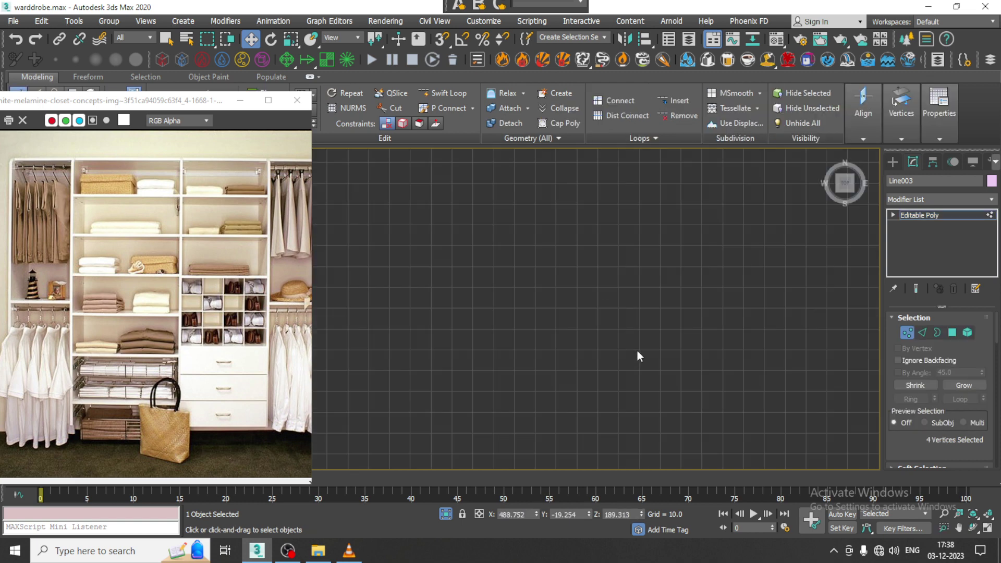
key(f)
scroll(721, 285, up, 2)
middle_drag(722, 285, 692, 303)
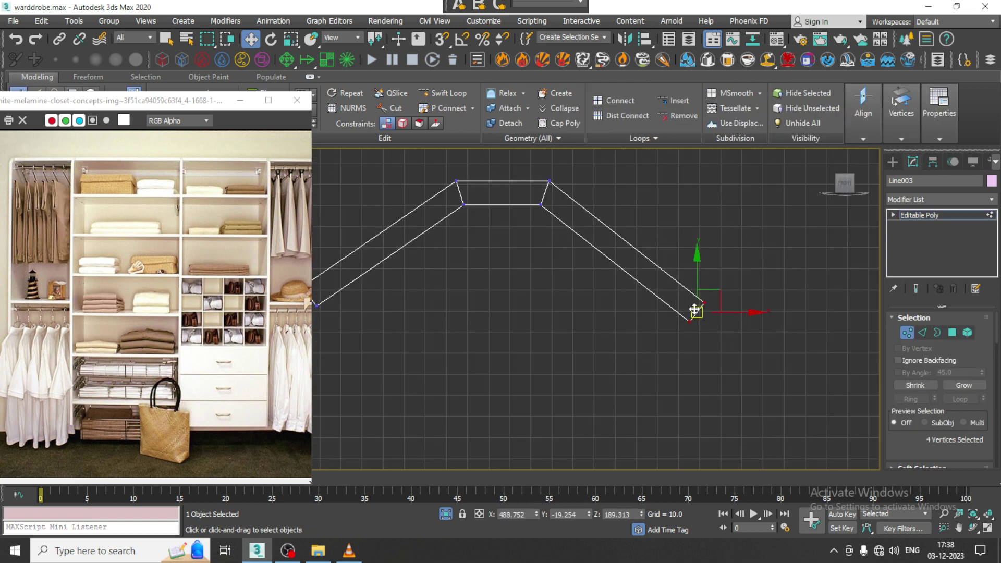
key(r)
drag(704, 313, 735, 358)
Step: Scale down the end vertices of the hanger's left arm to taper its tip in the same way
middle_drag(544, 265, 763, 267)
drag(482, 241, 562, 333)
middle_drag(516, 282, 450, 298)
drag(470, 308, 511, 366)
key(w)
middle_drag(650, 280, 571, 299)
Step: Connect the long edges of both sloping hanger arms with 2 segments
click(946, 216)
key(2)
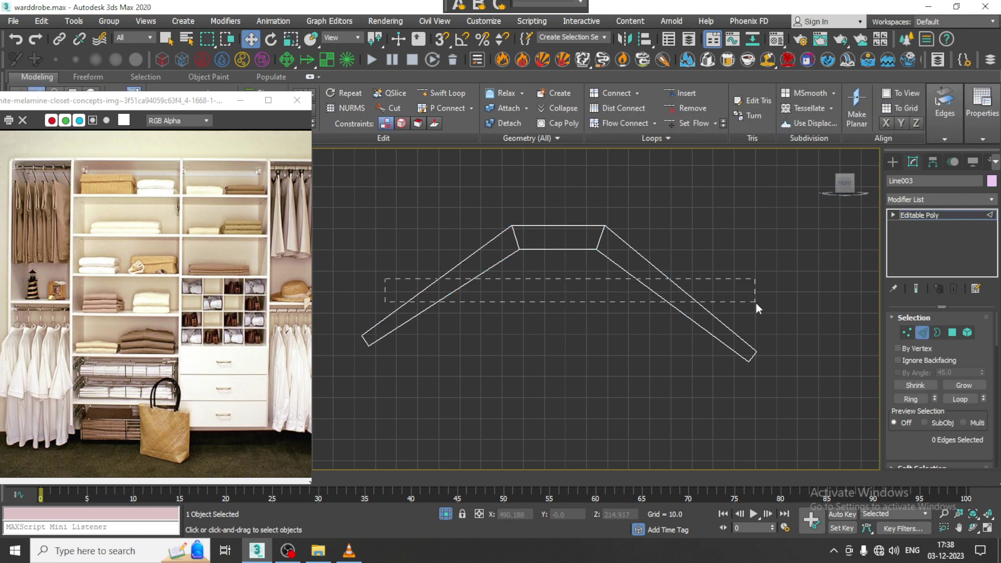
drag(756, 303, 755, 302)
scroll(965, 400, down, 3)
click(979, 419)
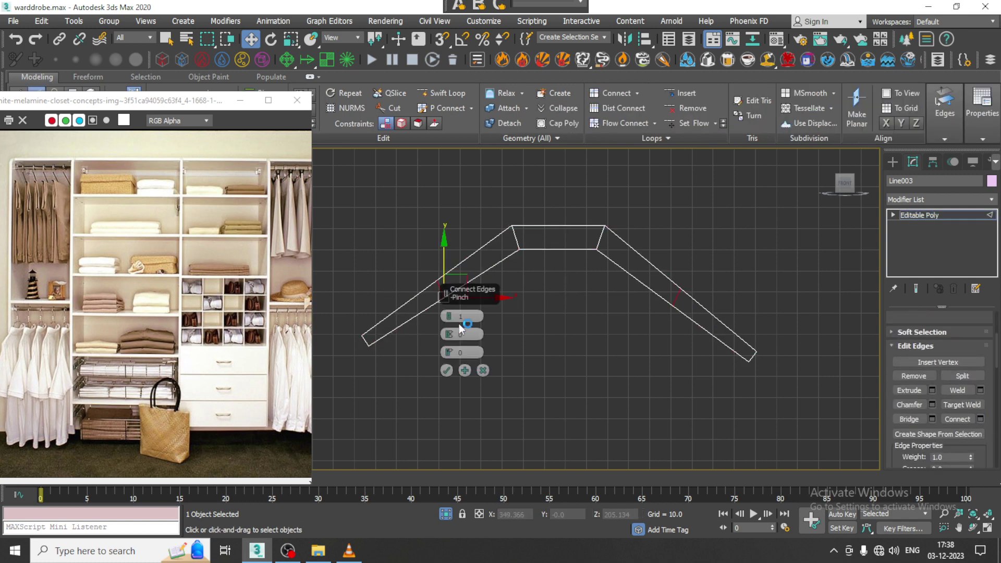
click(446, 370)
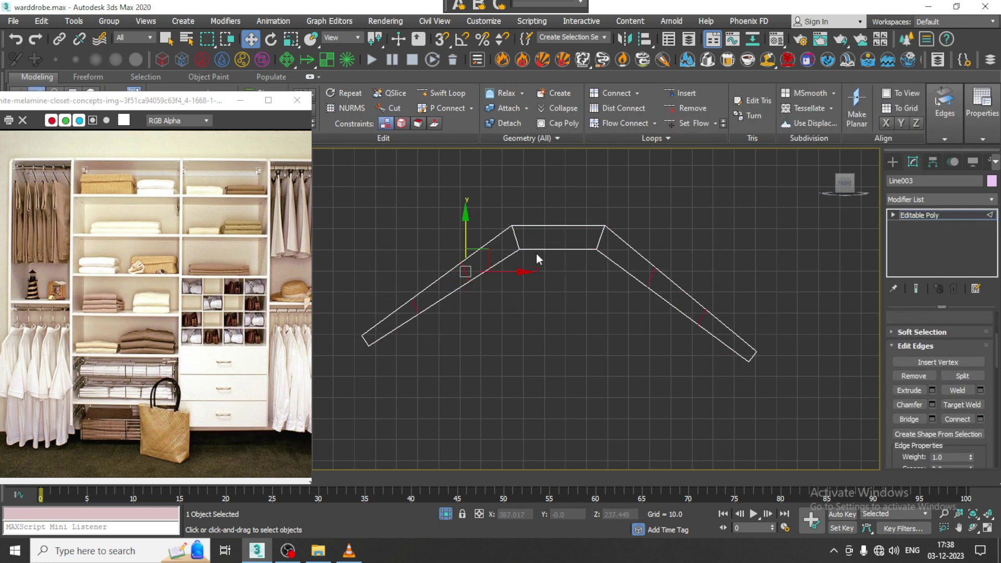
Step: Connect the edges of the hanger's flat centre section with 2 segments and end the isolation
click(536, 250)
click(980, 419)
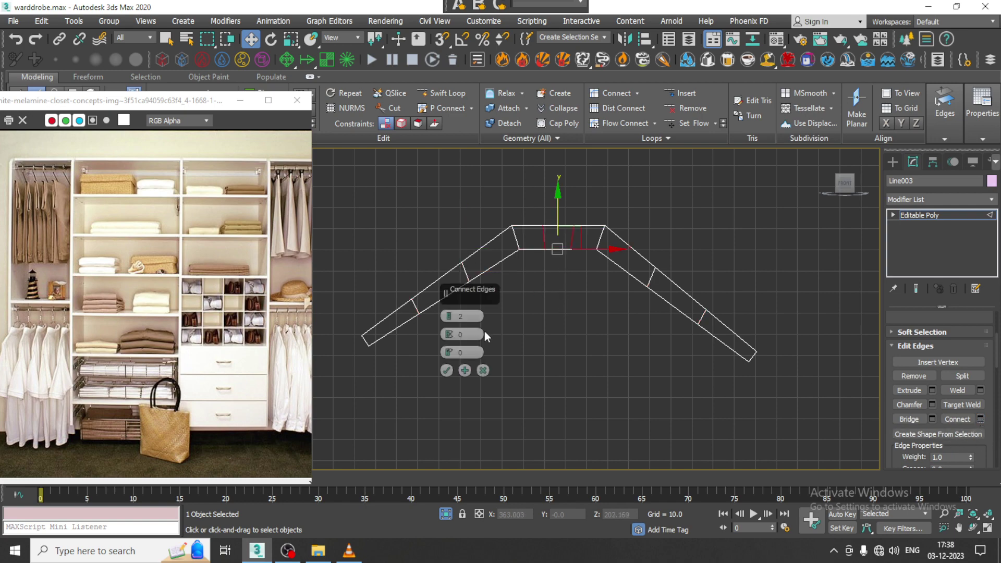
click(447, 369)
right_click(745, 227)
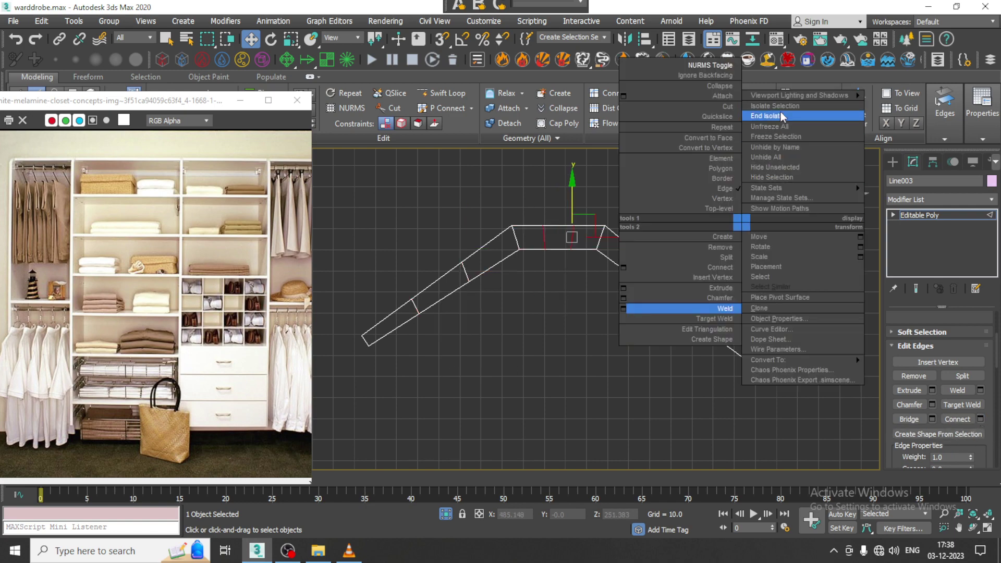
click(776, 115)
Step: Move the whole hanger along Y into the shirt so it sits within the neck opening, and select the shirt
key(alt+w)
key(alt+w)
alt+middle_drag(687, 360, 561, 374)
middle_drag(561, 373, 657, 360)
click(967, 216)
alt+middle_drag(644, 284, 615, 300)
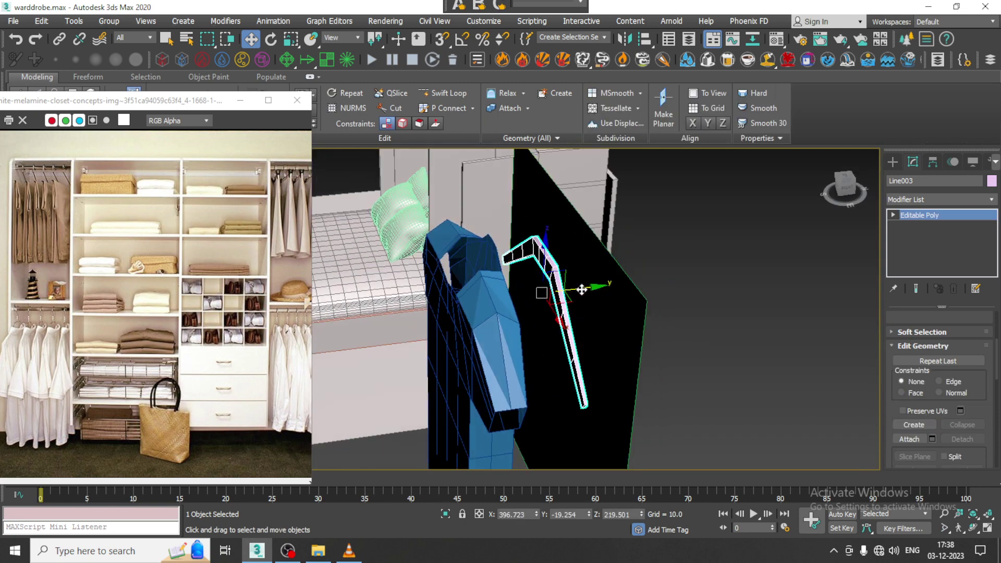
drag(583, 289, 505, 304)
alt+middle_drag(506, 304, 562, 308)
click(550, 348)
alt+middle_drag(550, 349, 570, 344)
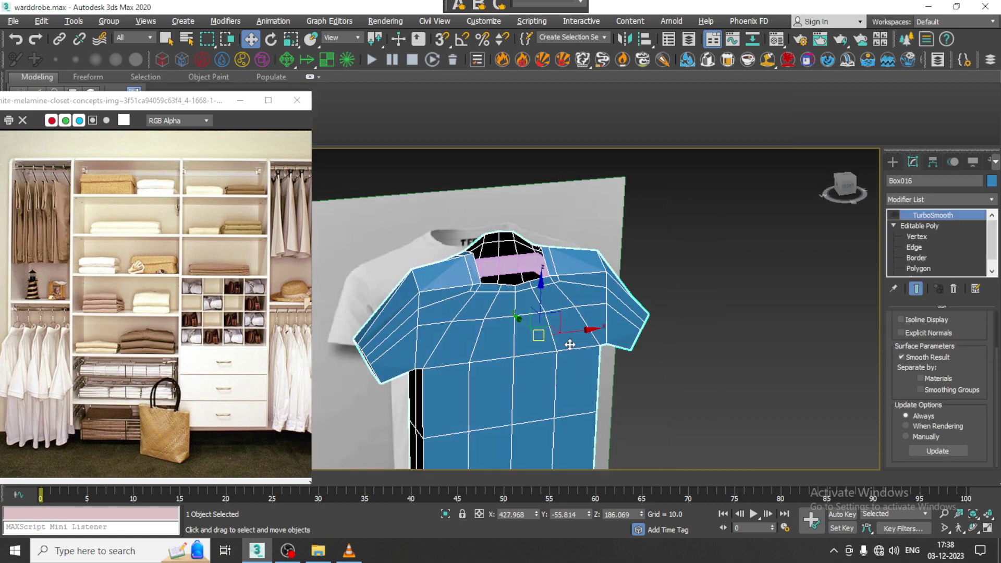
Step: Turn on the shirt's TurboSmooth modifier and convert the smoothed shirt to an Editable Poly
click(499, 258)
mouse_move(499, 258)
alt+middle_down()
mouse_move(510, 257)
mouse_move(508, 265)
alt+middle_up()
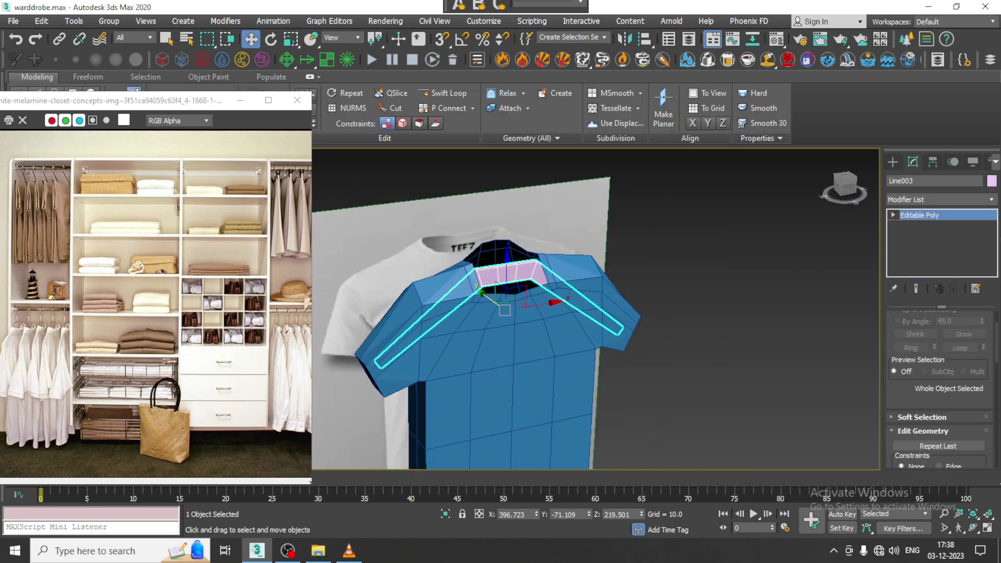
click(512, 384)
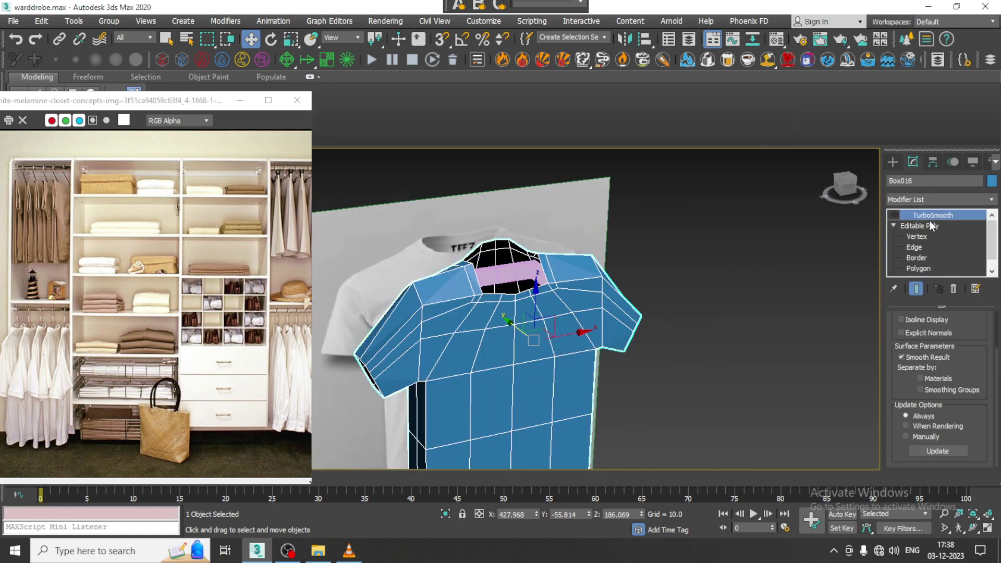
click(895, 214)
right_click(579, 312)
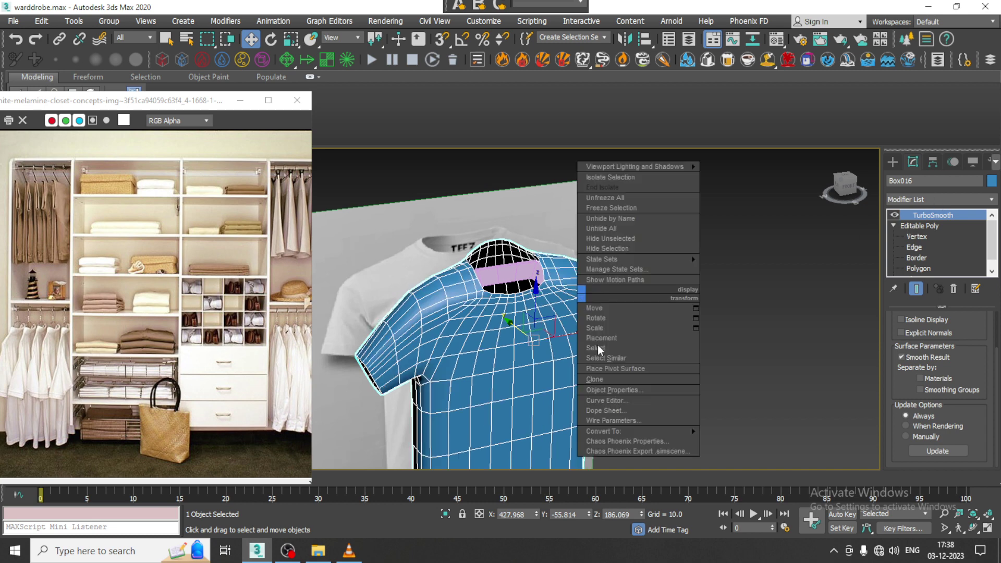
mouse_move(643, 430)
click(785, 440)
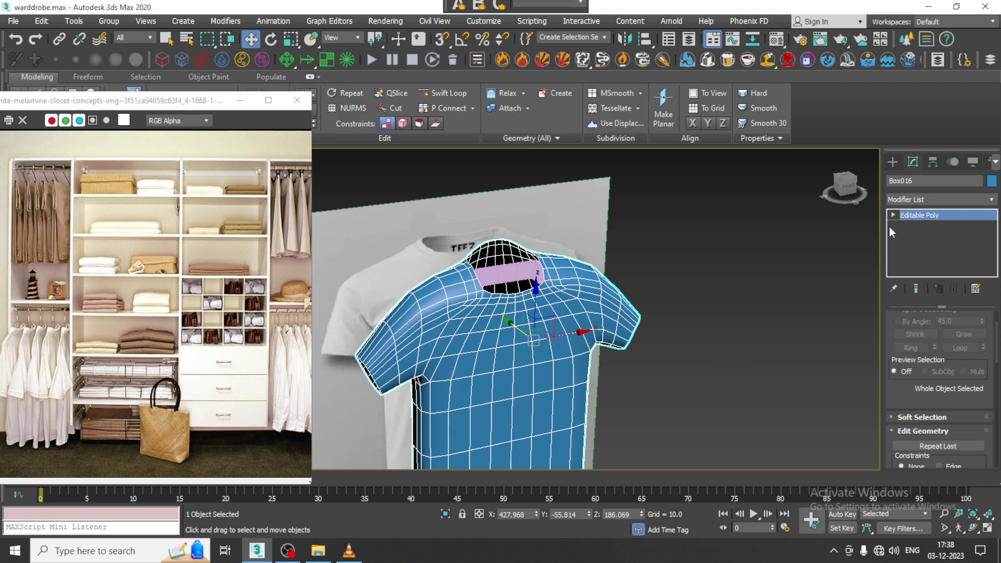
Step: Apply a Cloth modifier to the smoothed T-shirt
click(937, 200)
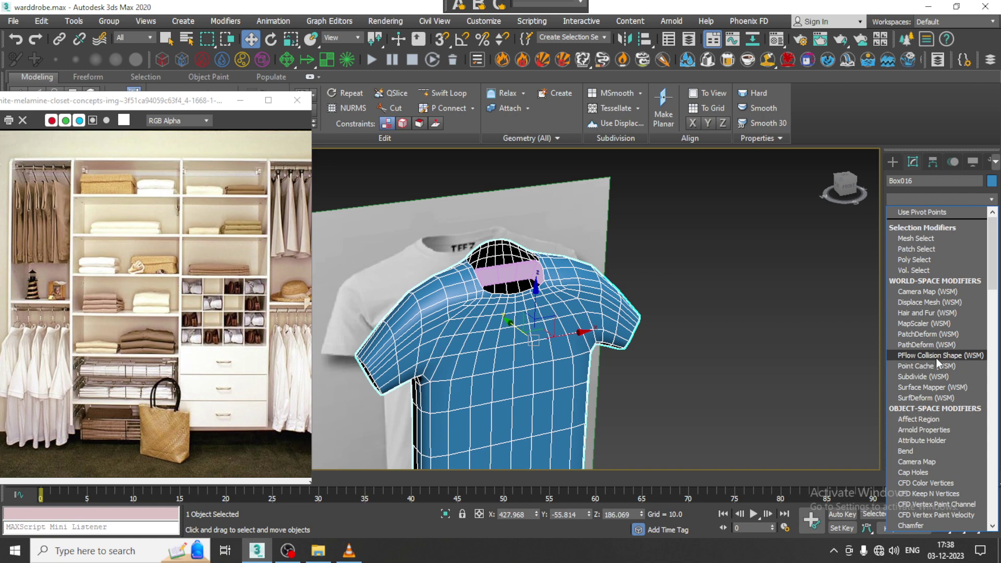
scroll(936, 357, down, 8)
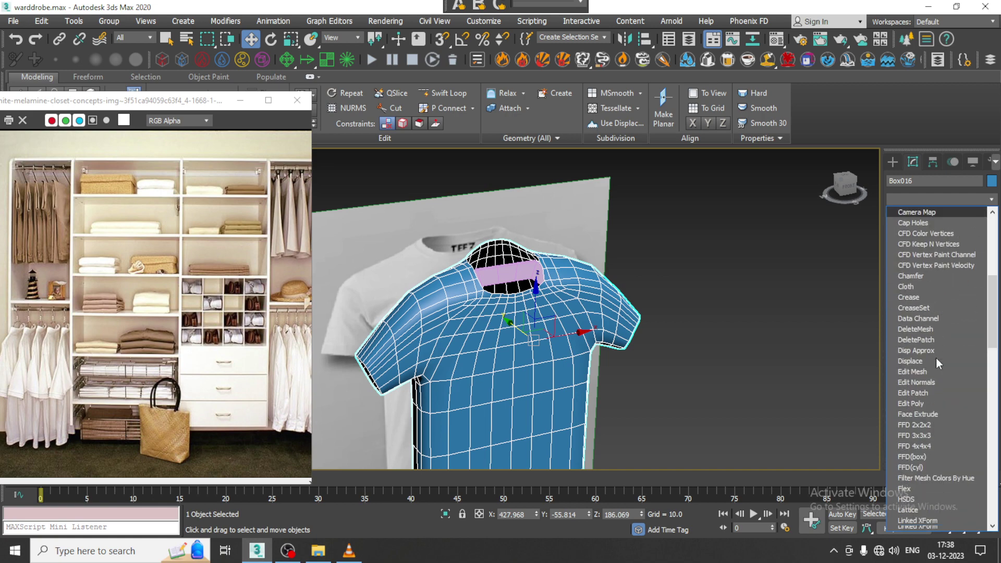
click(913, 287)
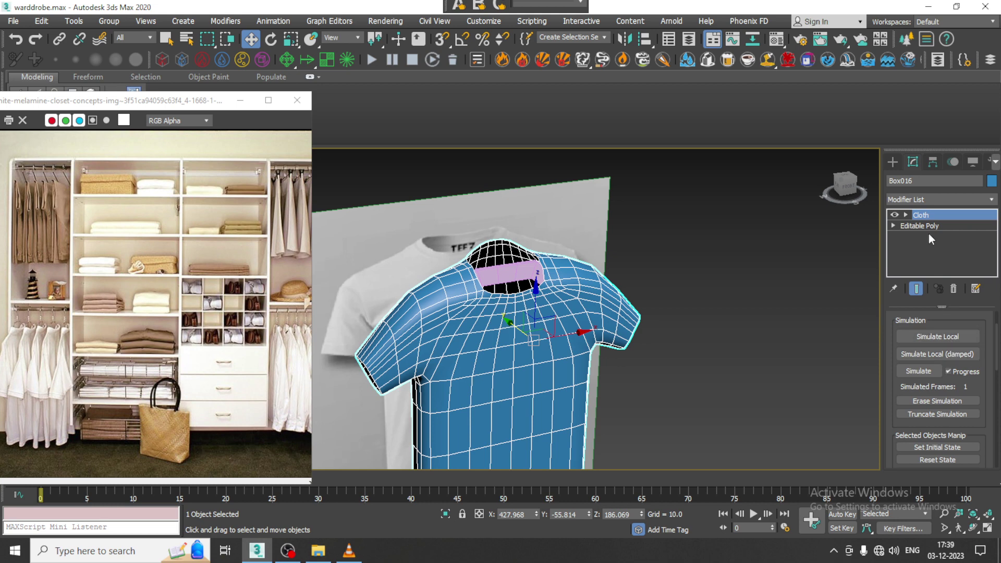
scroll(975, 323, up, 2)
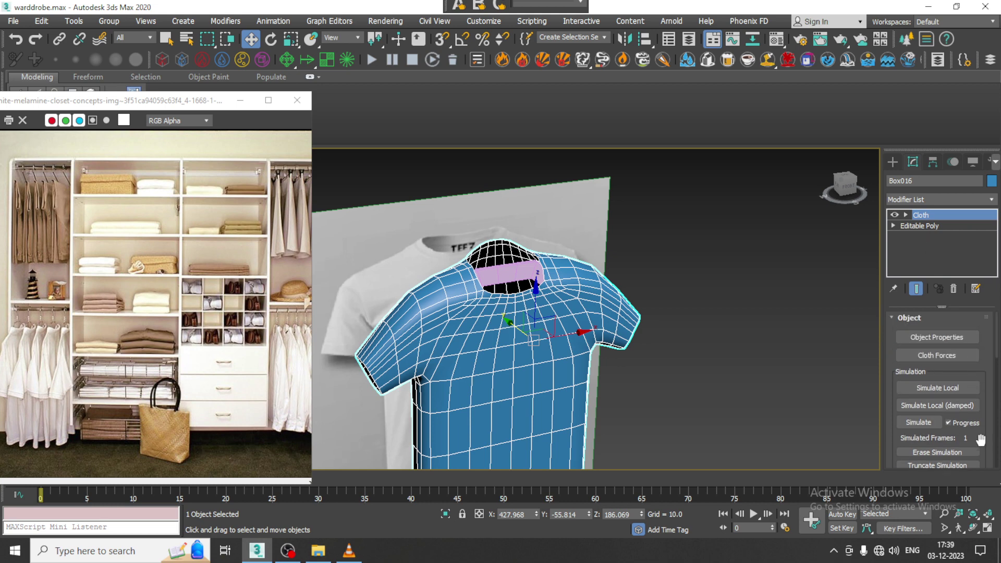
click(936, 336)
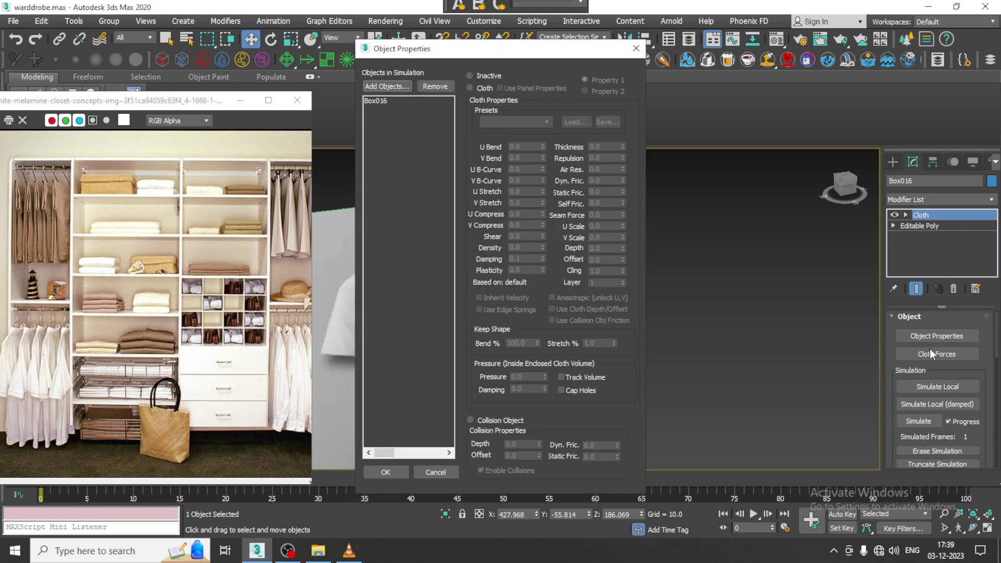
click(374, 100)
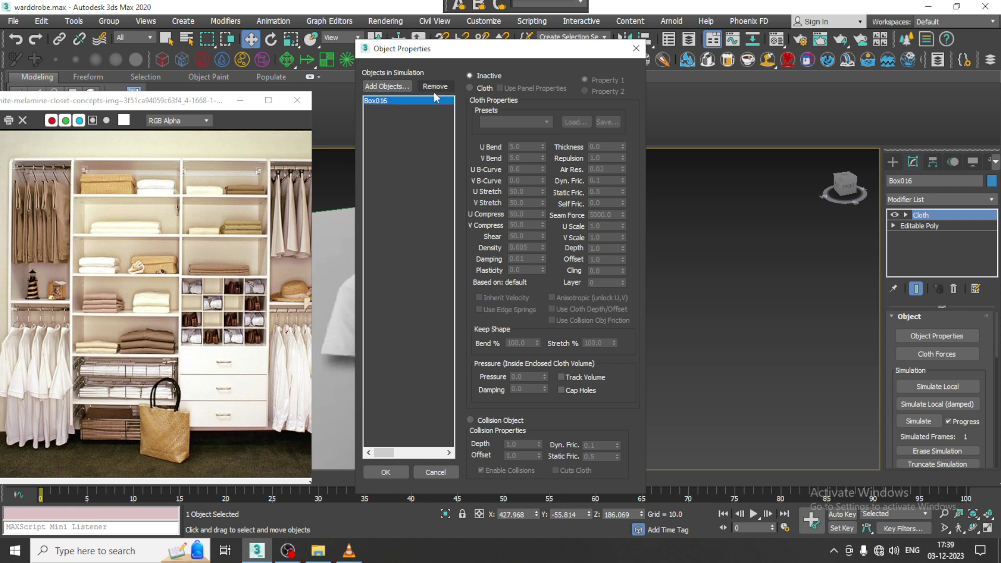
click(478, 88)
click(496, 122)
click(513, 206)
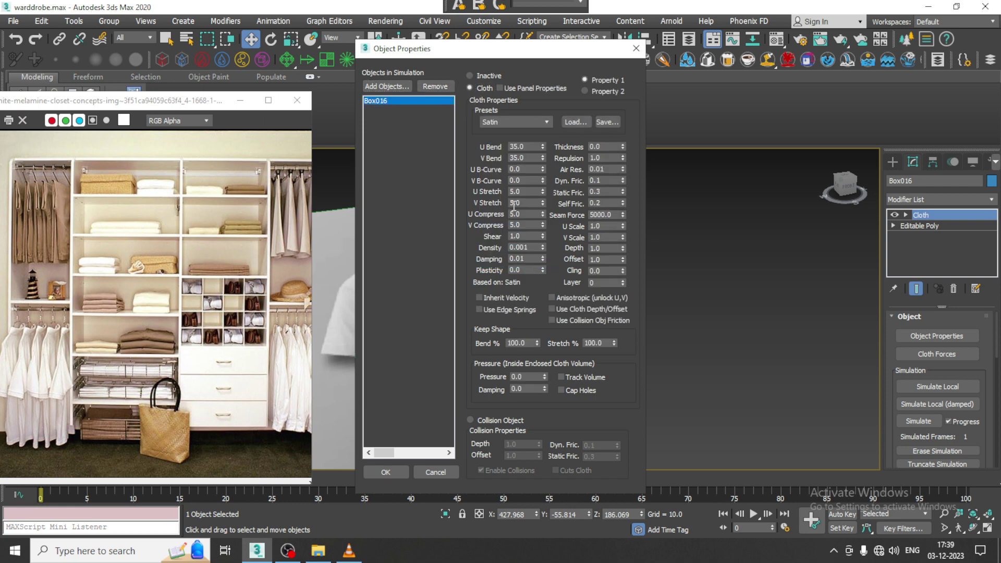
click(385, 86)
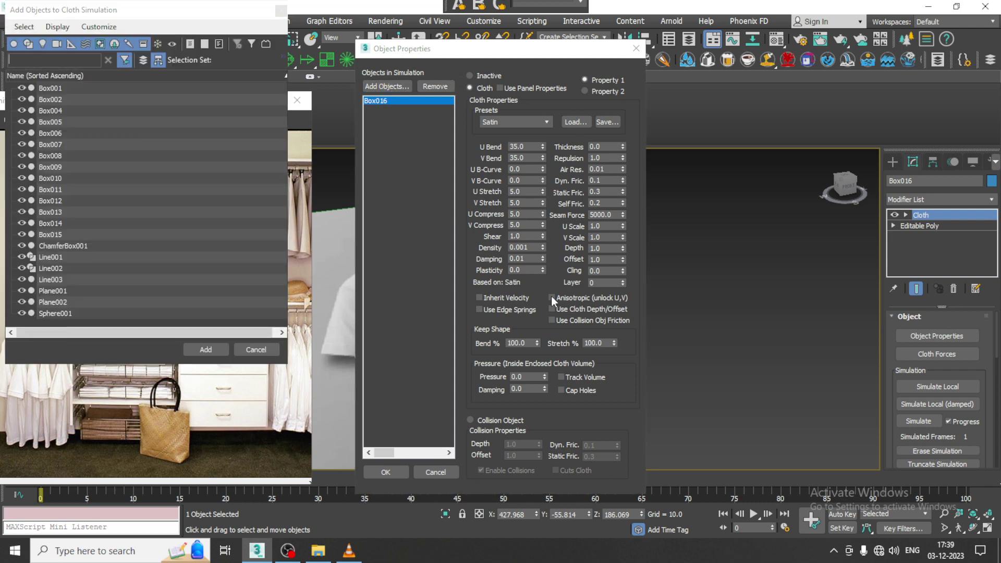
click(255, 349)
click(635, 48)
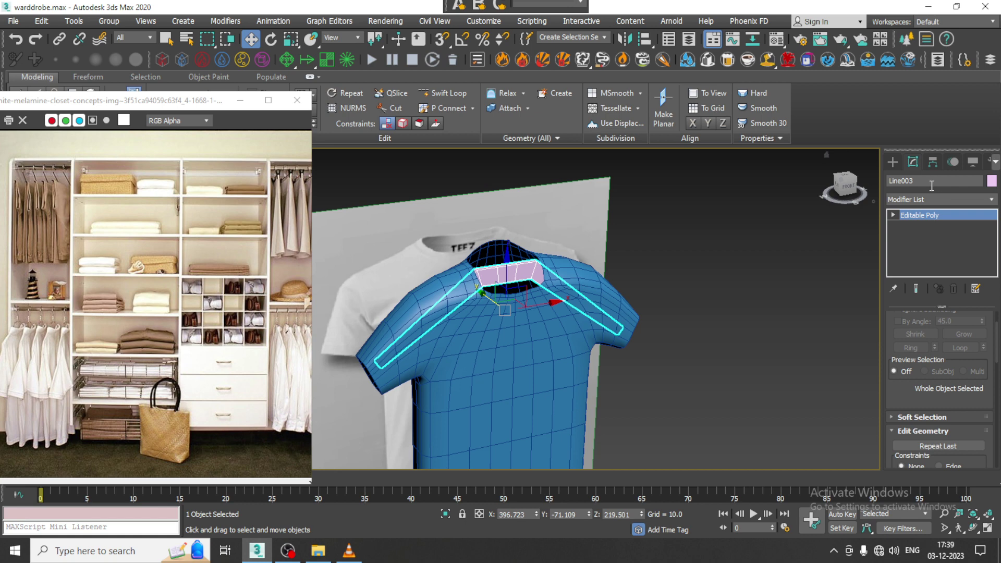
Step: Convert the clothes hanger to an Editable Poly and rename it hanger
right_click(528, 275)
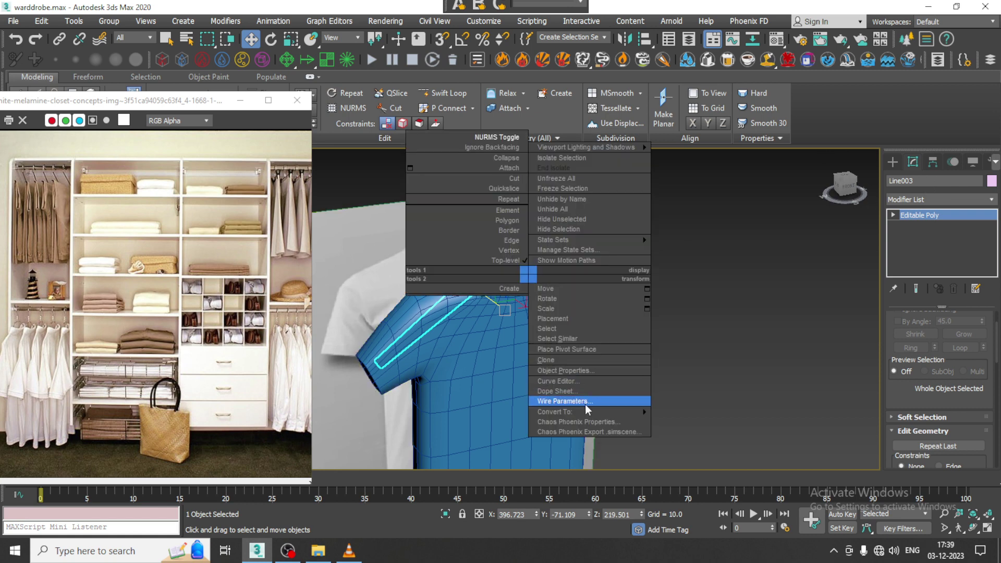
mouse_move(586, 411)
click(696, 421)
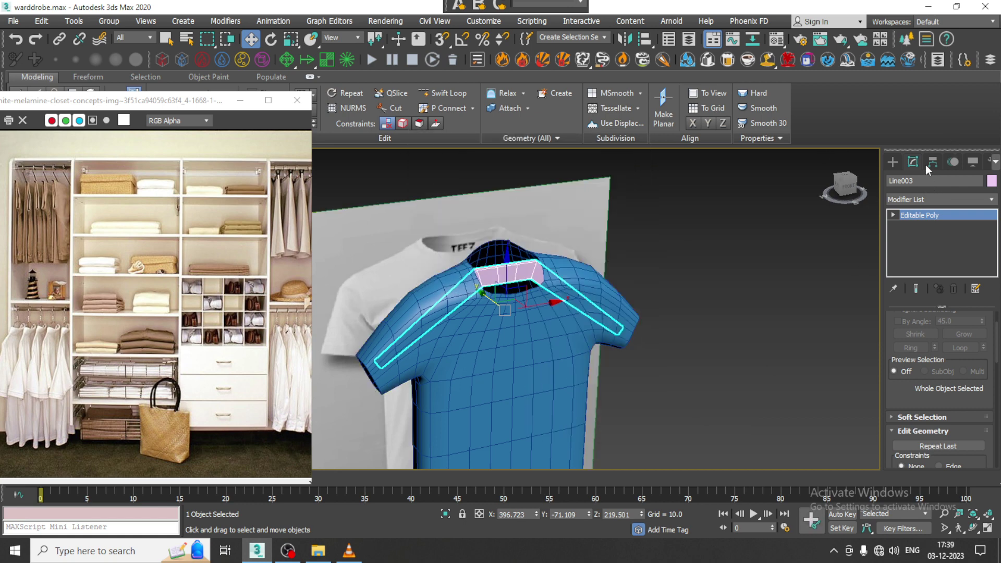
click(927, 181)
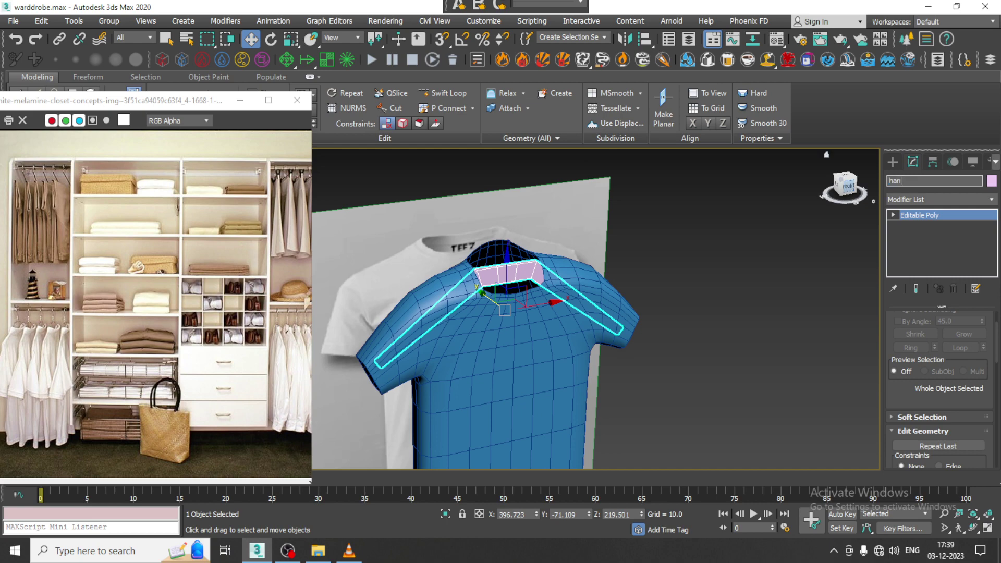
key(Return)
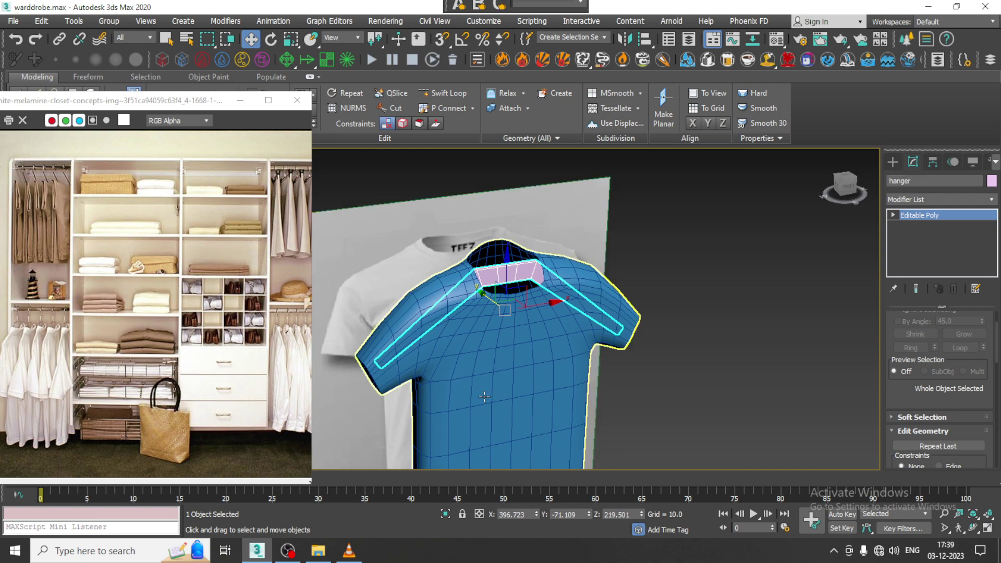
Step: Define the shirt as Cloth with the Satin preset in its cloth object properties
click(501, 401)
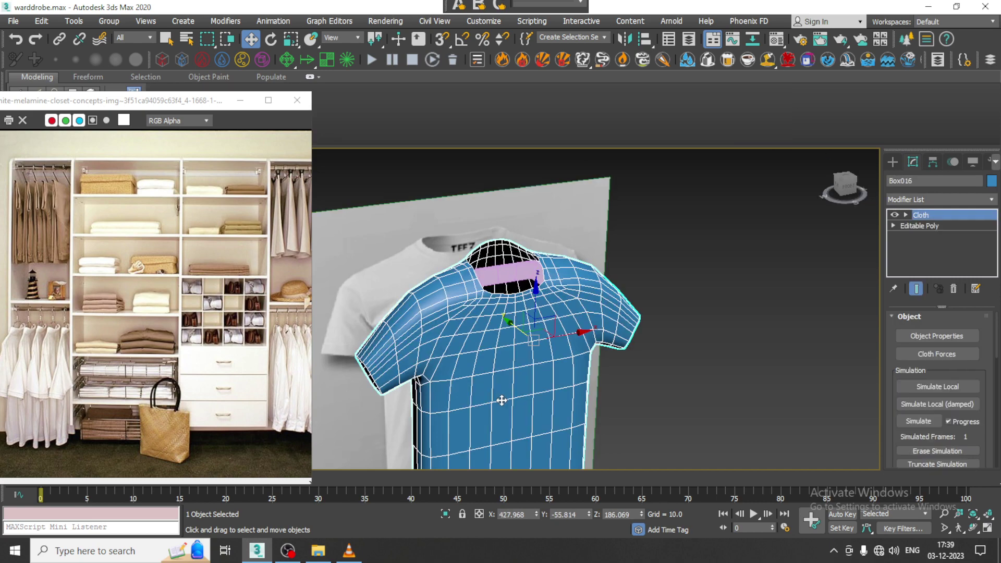
click(920, 334)
click(406, 102)
click(470, 88)
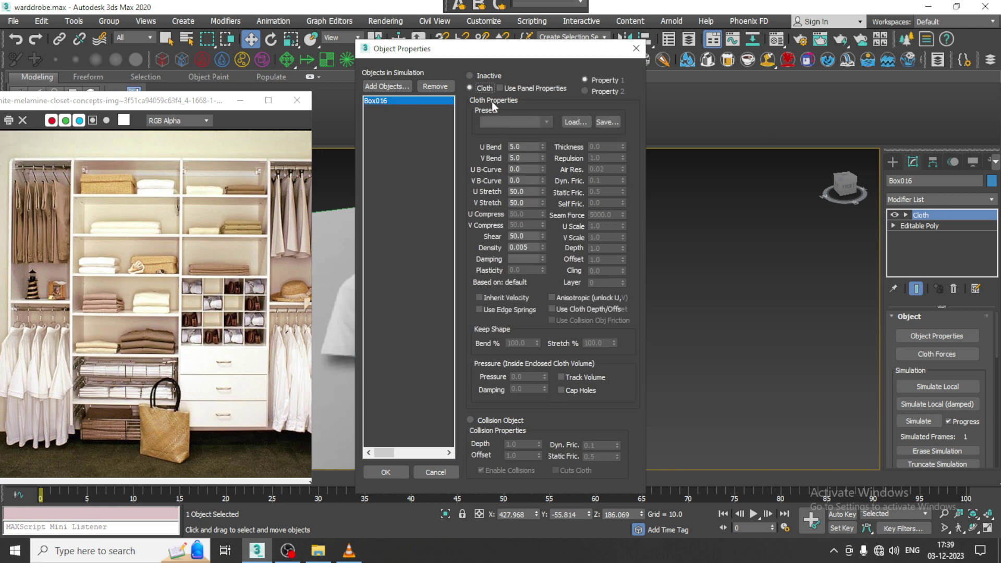
click(515, 122)
click(510, 206)
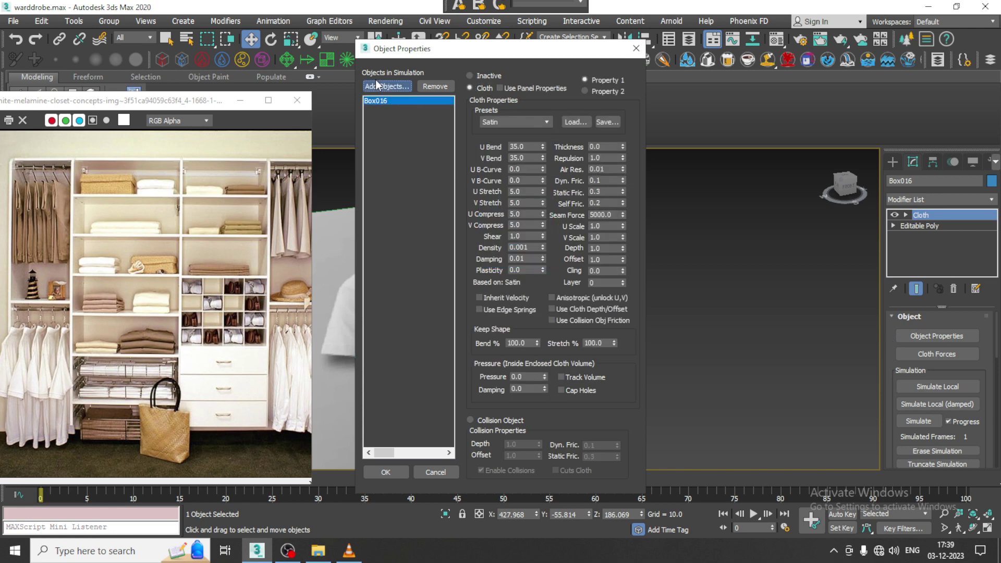
Step: Add the hanger to the simulation as a collision object with dynamic and static friction of 1
click(376, 84)
click(57, 259)
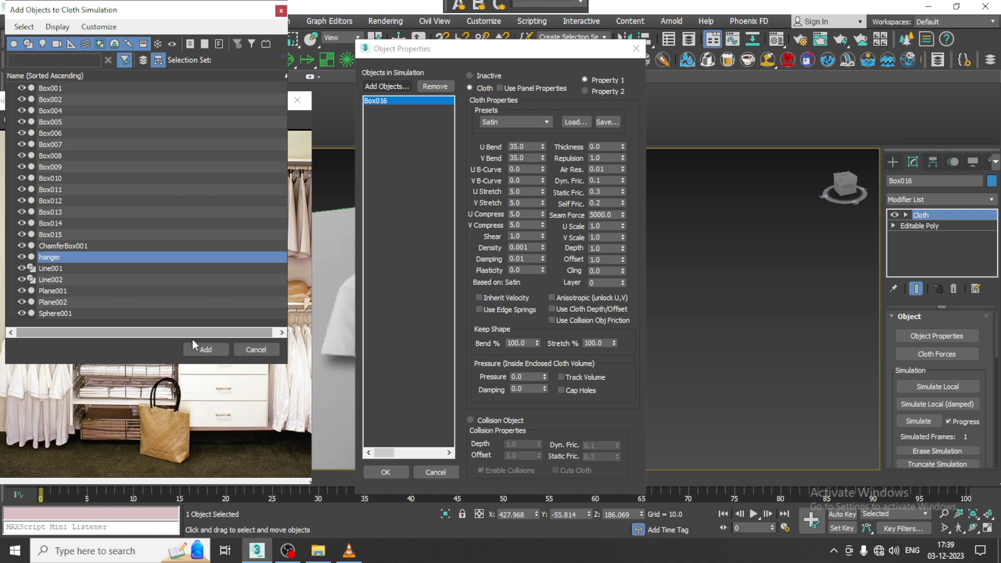
click(207, 349)
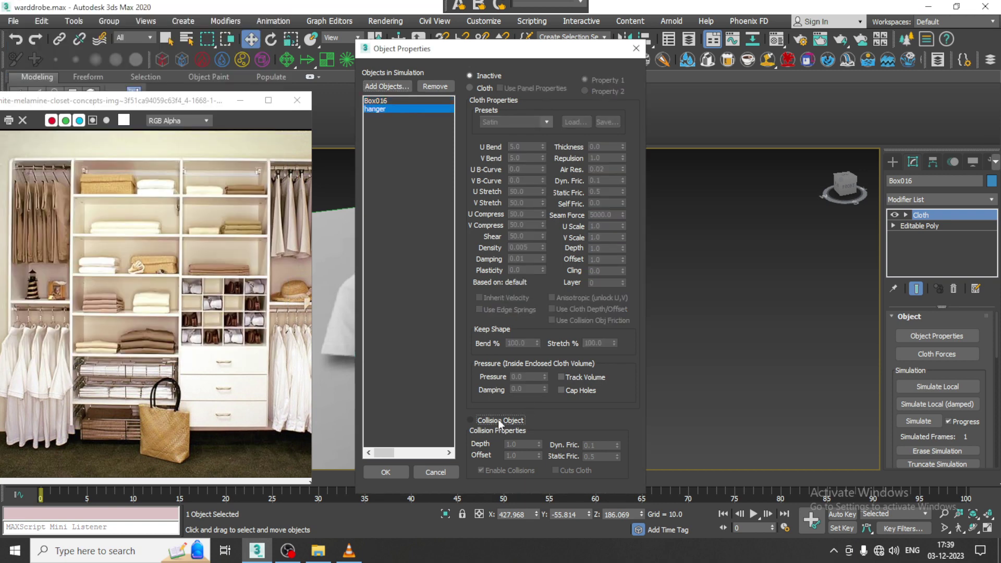
click(471, 421)
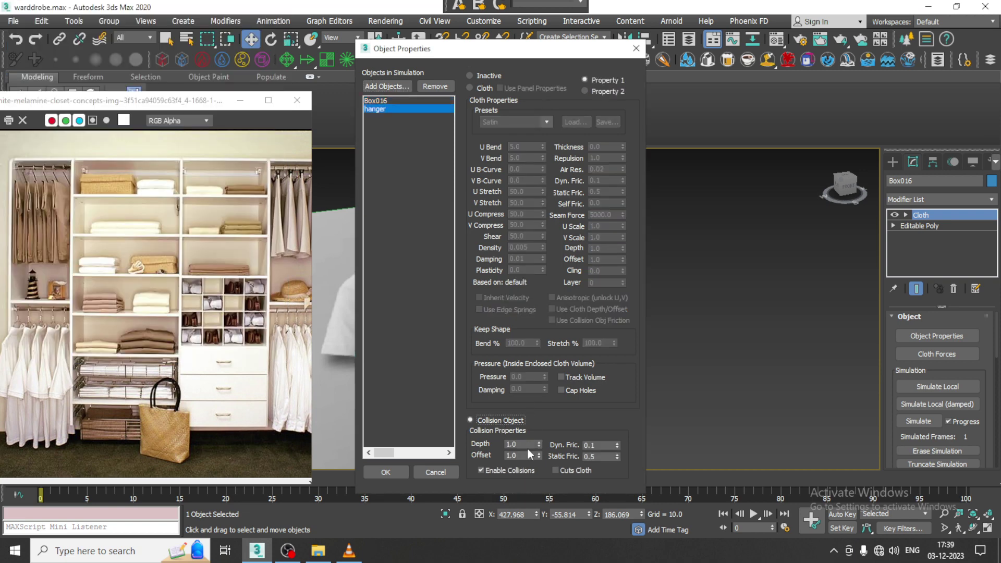
double_click(605, 446)
text(1)
double_click(604, 456)
text(1)
click(365, 472)
Step: Run the cloth simulation, stop it partway and delete the Cloth modifier from the shirt
click(931, 421)
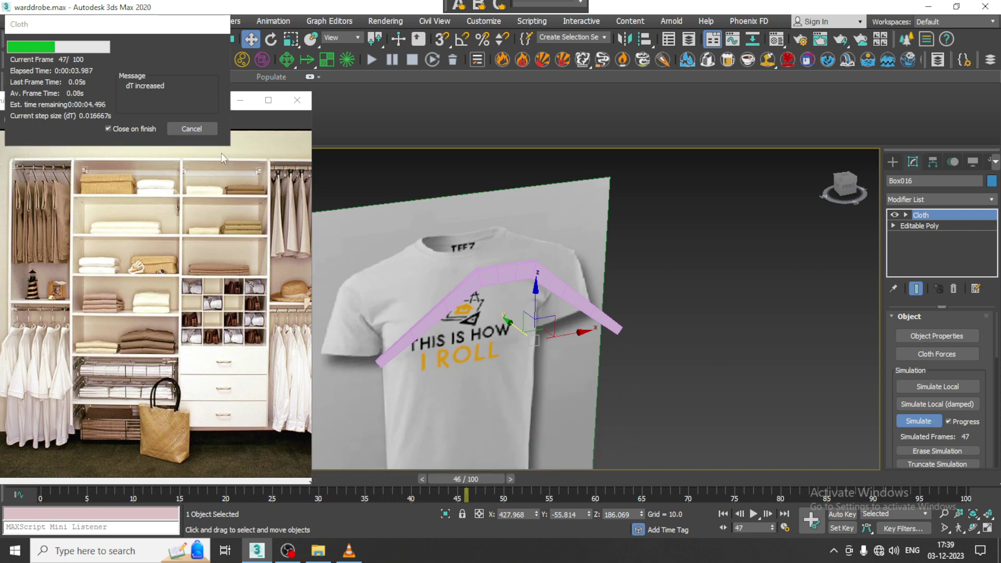
click(195, 130)
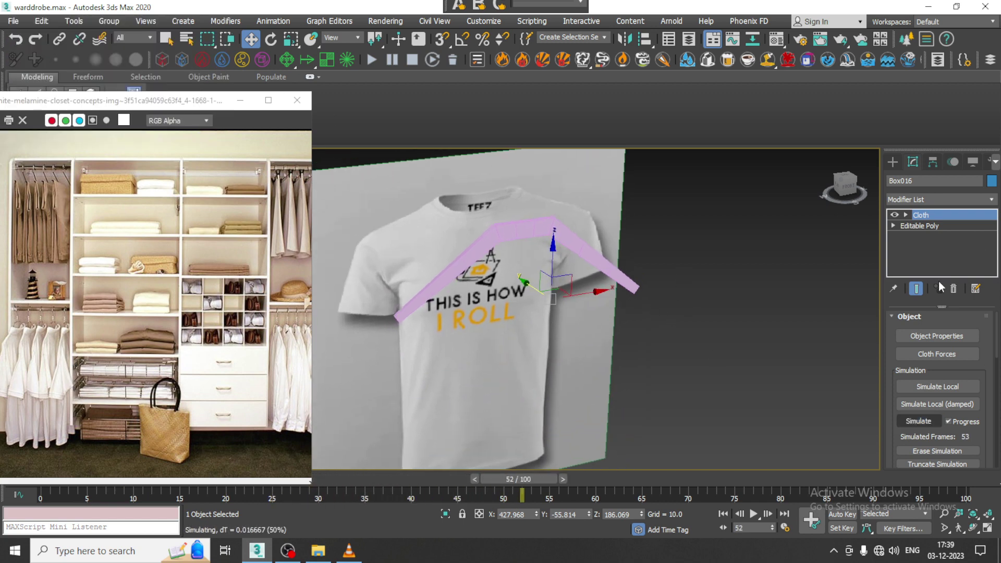
click(955, 289)
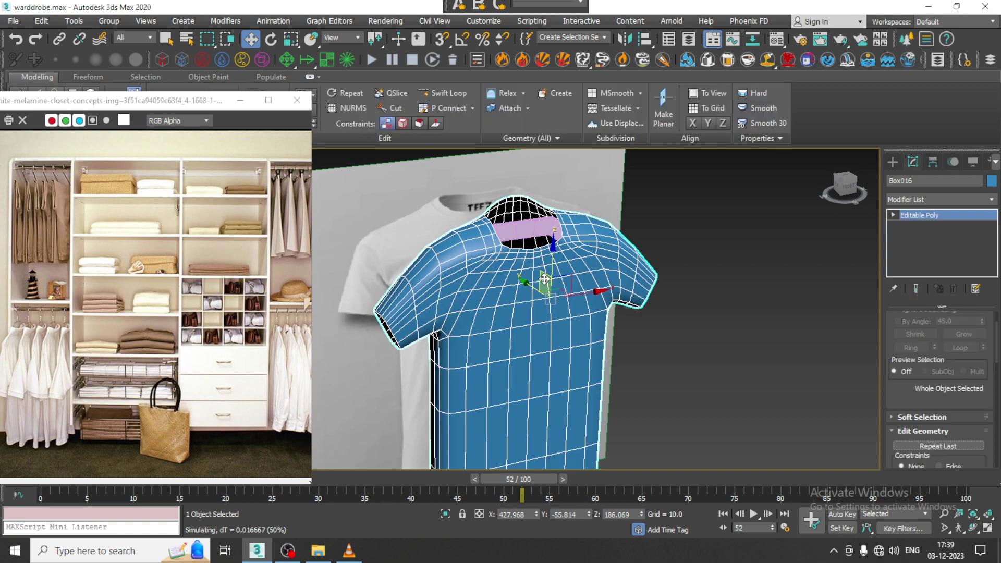
Step: Give the shirt thickness with a Shell modifier and convert it to an Editable Poly
click(937, 199)
scroll(940, 286, down, 4)
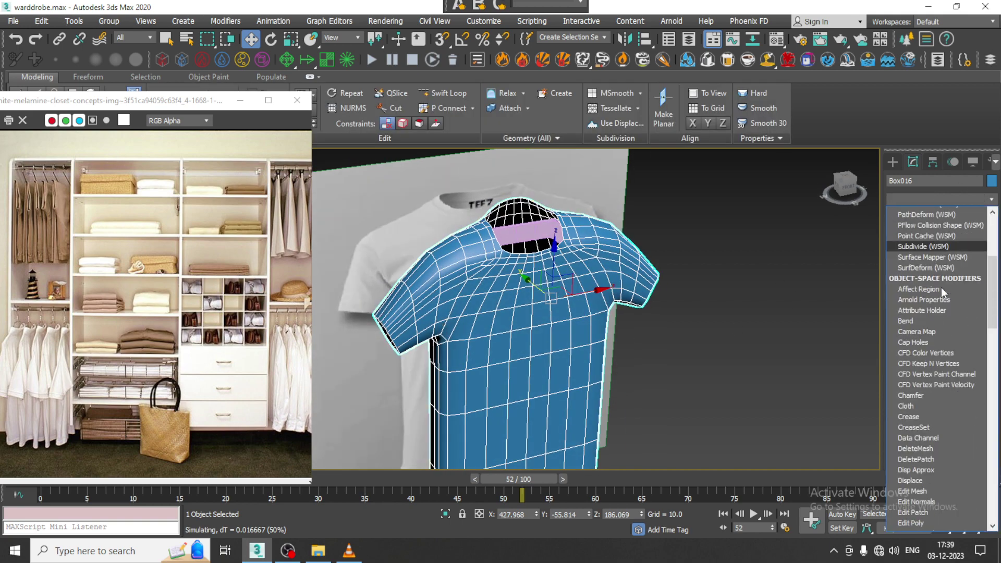
text(shell)
click(926, 215)
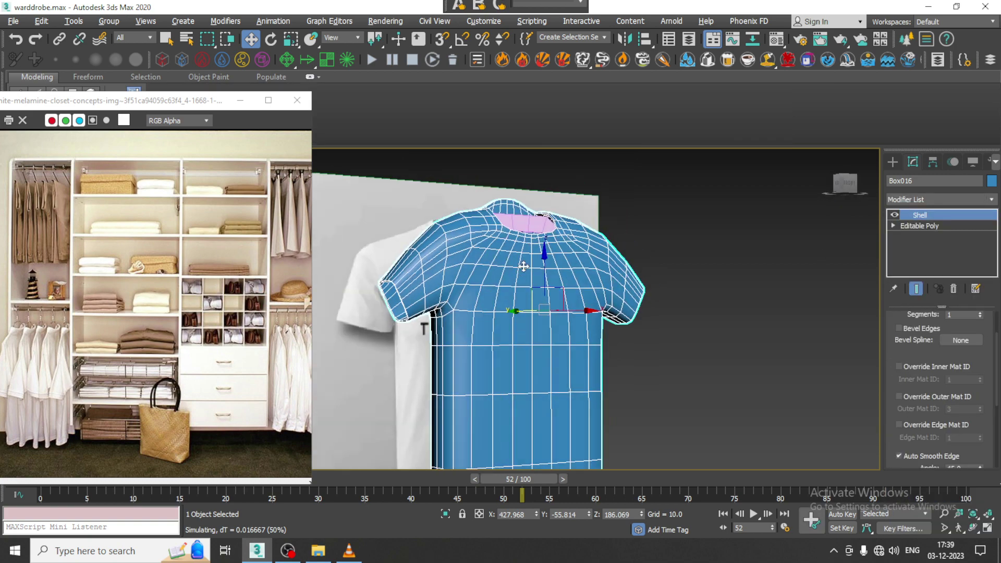
scroll(523, 266, up, 5)
right_click(523, 277)
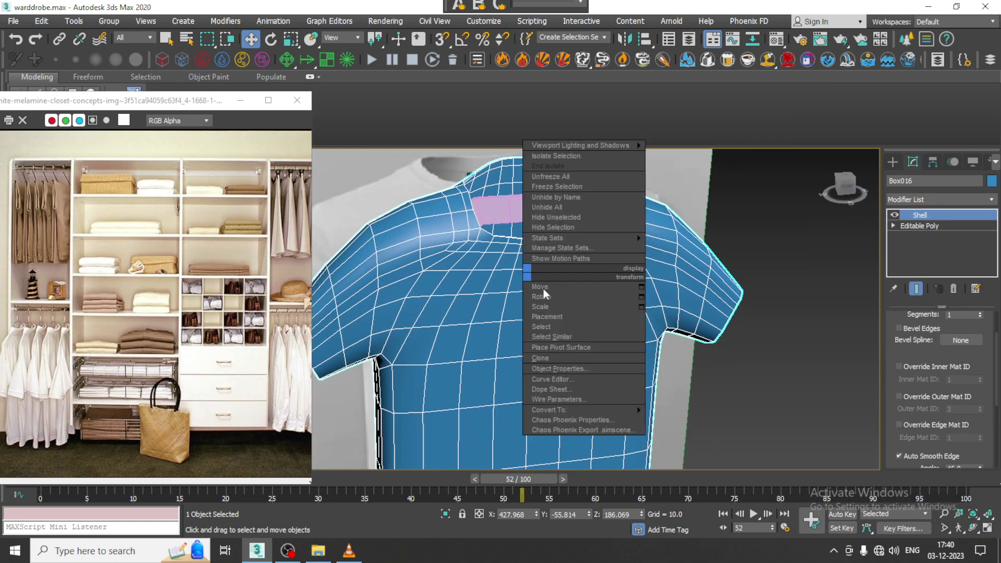
mouse_move(586, 410)
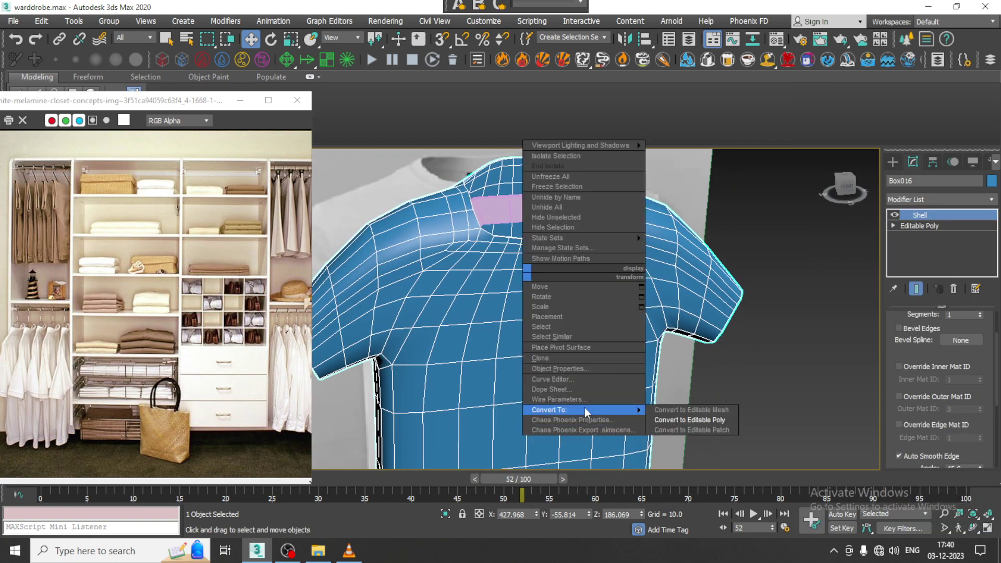
click(677, 419)
key(l)
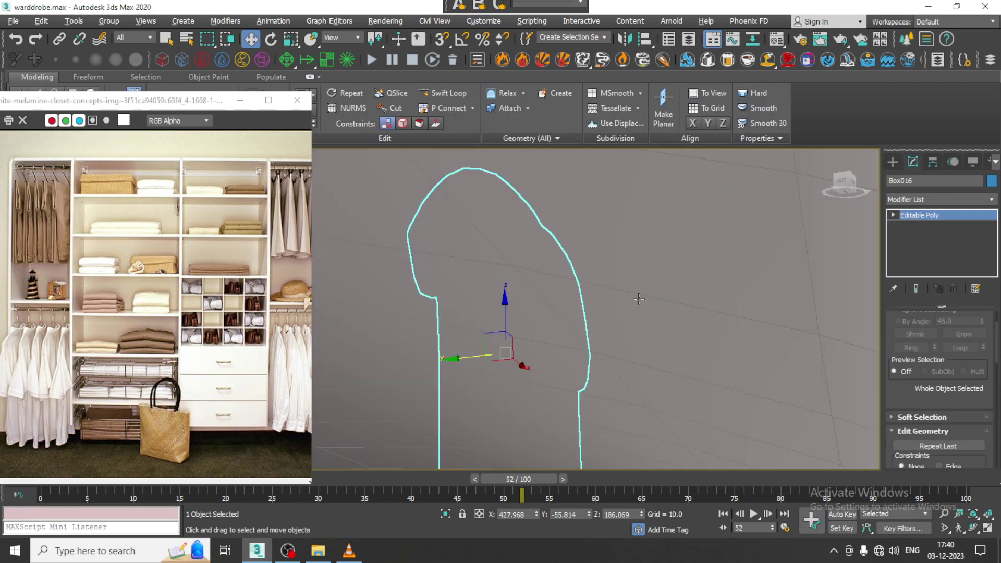
mouse_move(638, 298)
alt+middle_down()
mouse_move(514, 337)
mouse_move(524, 340)
alt+middle_up()
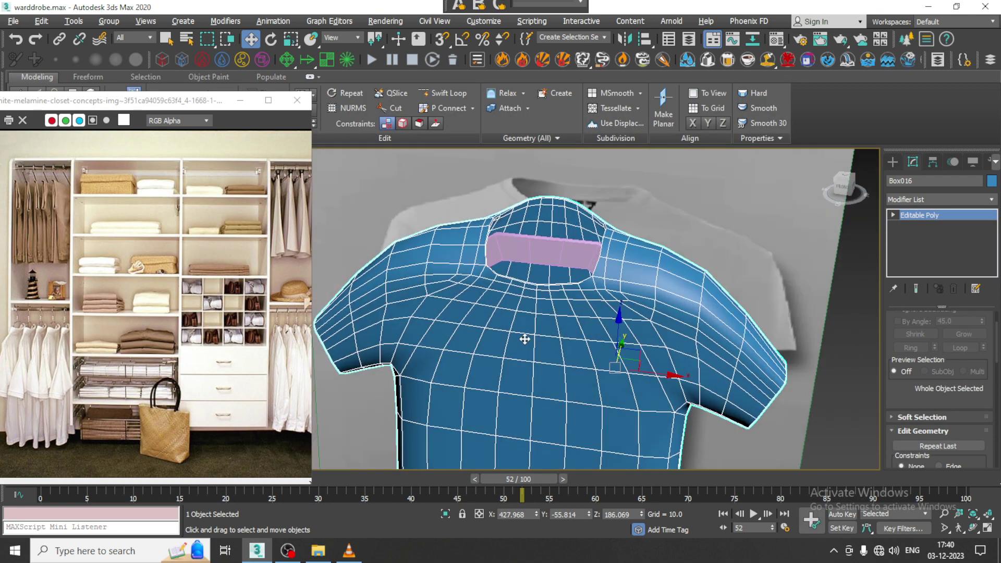
Step: Add a new Cloth modifier to the thickened shirt
click(938, 199)
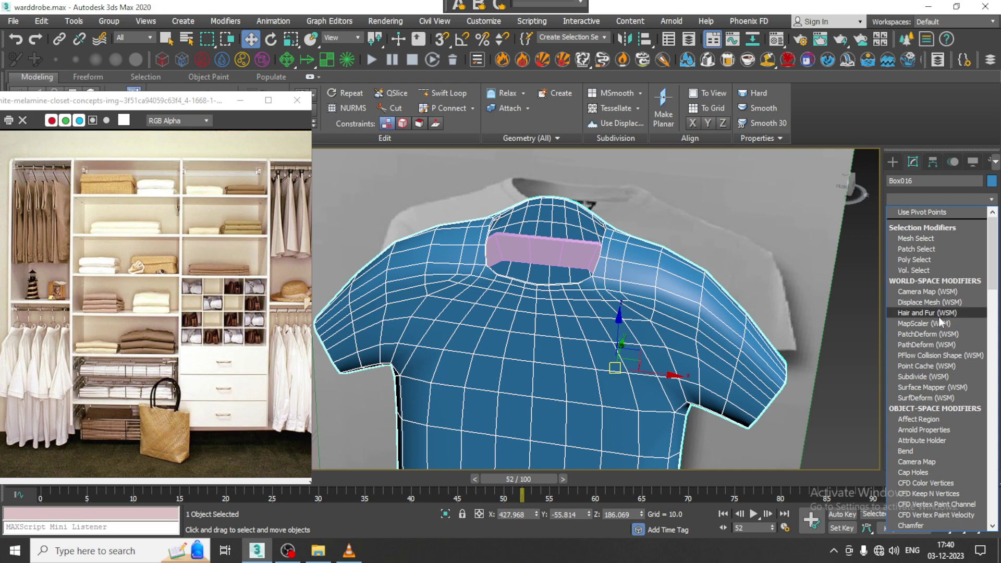
text(cl)
key(Return)
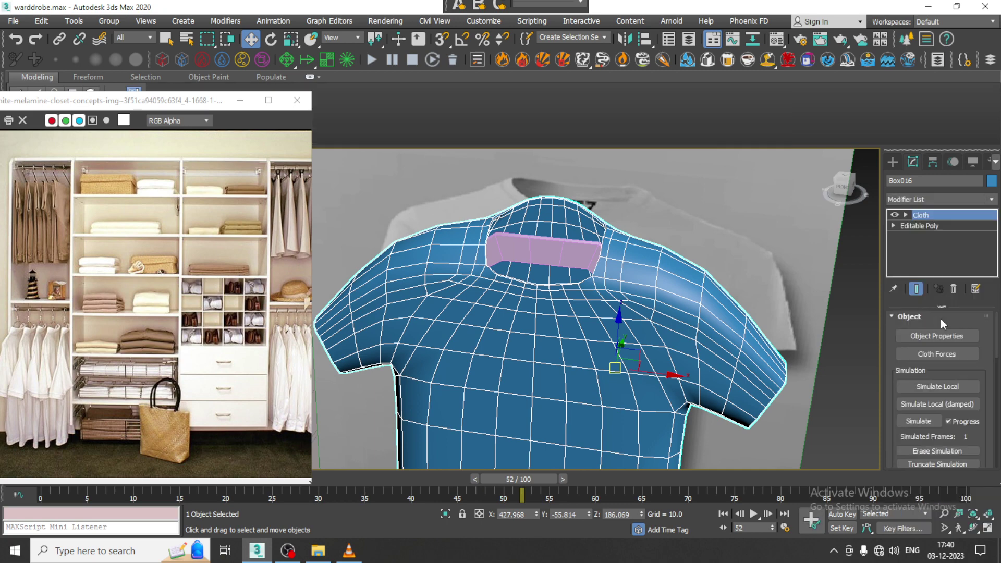
alt+middle_drag(715, 298, 599, 302)
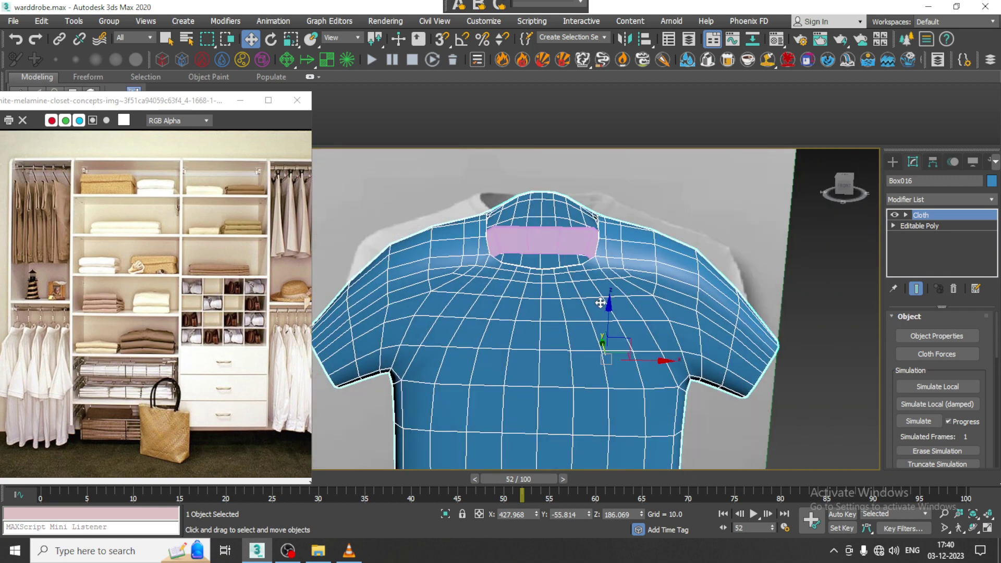
Step: Define the T-shirt as a cloth object in the simulation properties using the Satin preset
click(940, 334)
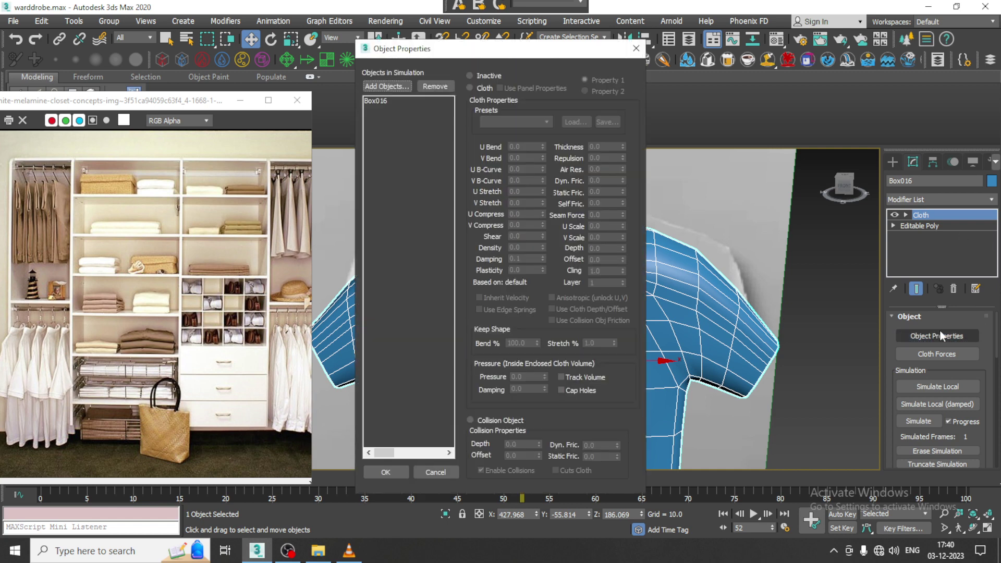
click(381, 101)
click(485, 88)
click(504, 122)
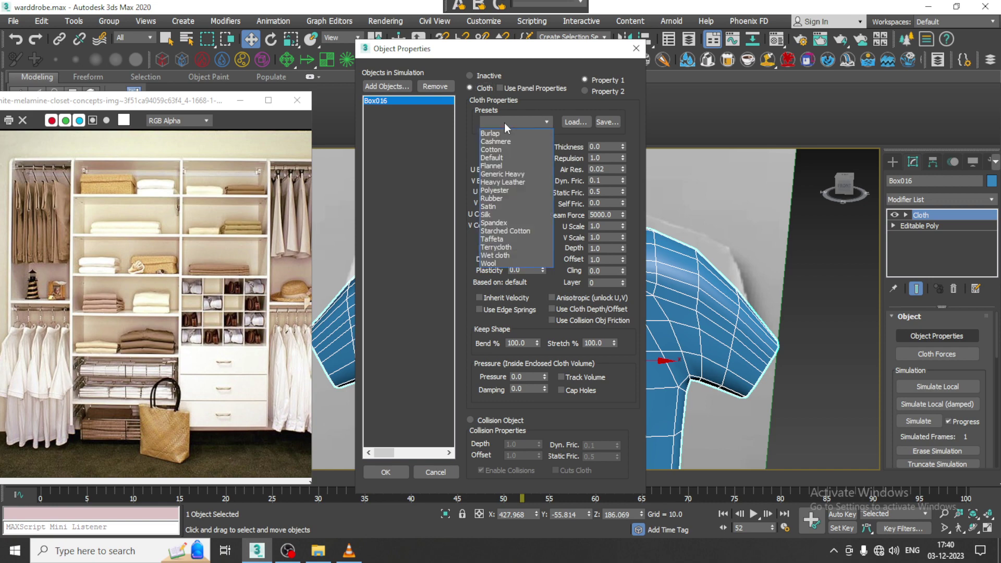
click(489, 207)
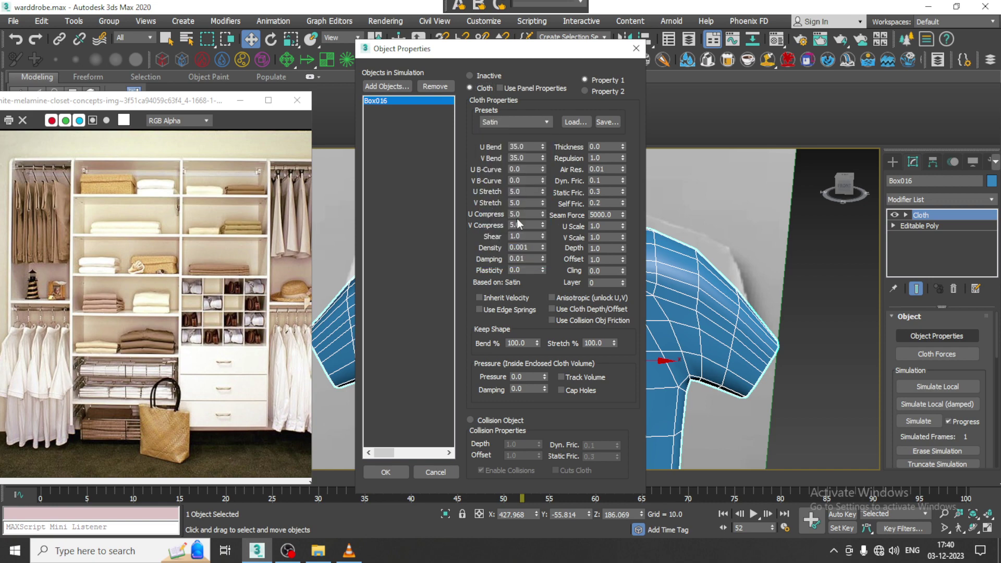
Step: Add the hanger to the shirt's cloth simulation as a collision object
click(403, 88)
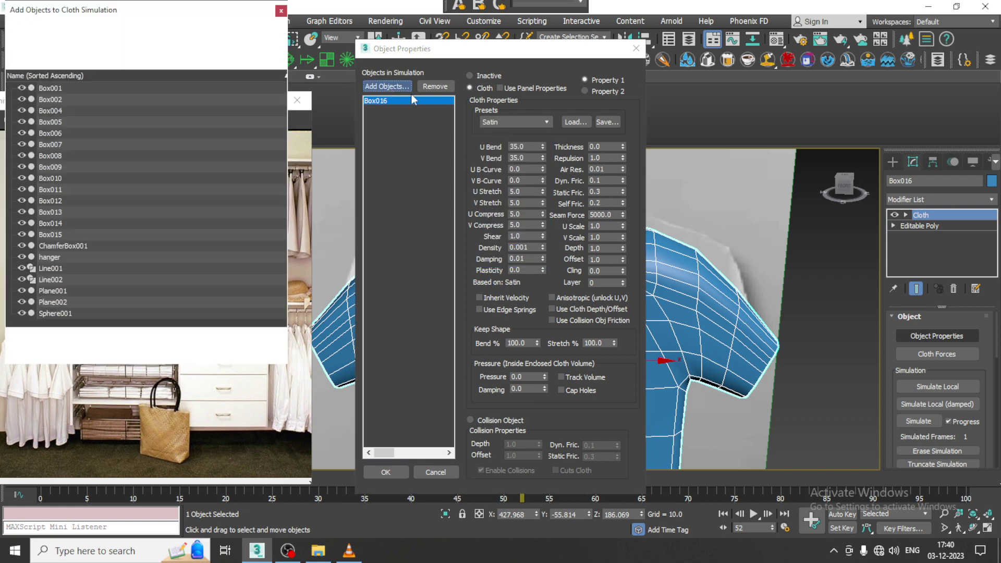
click(52, 257)
click(205, 349)
click(500, 420)
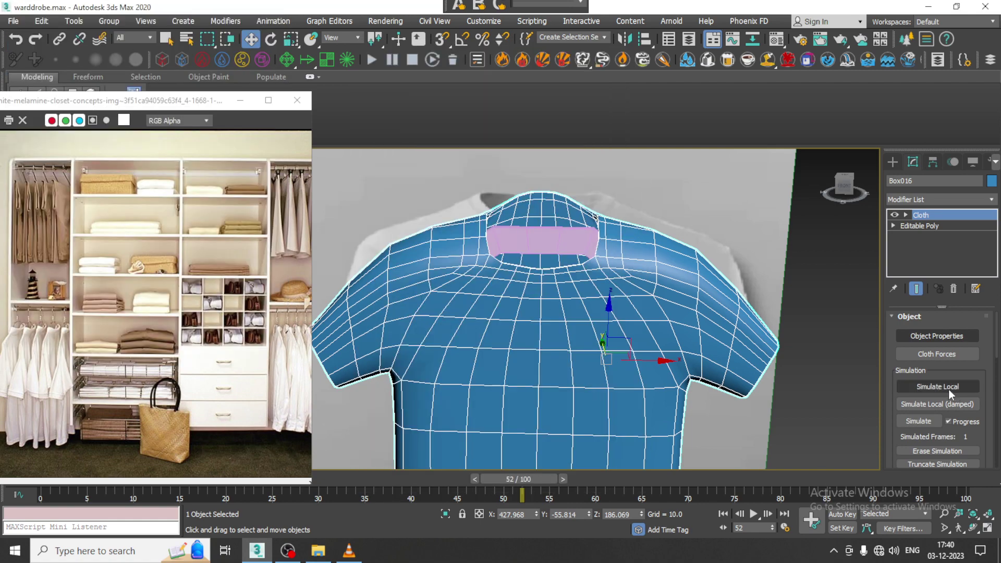
Step: Run the local cloth simulation, stop it partway and return the timeline to frame 0
click(931, 383)
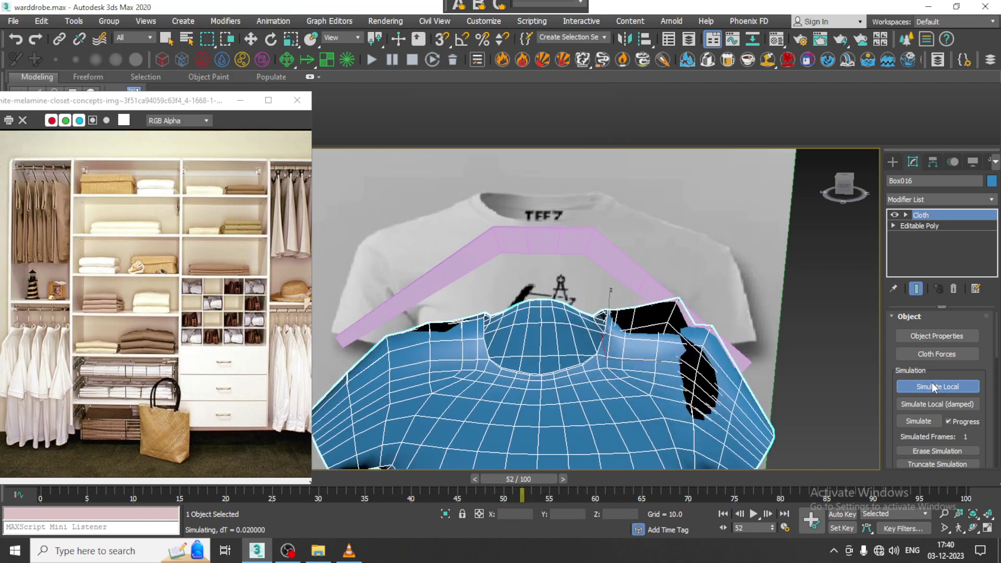
key(Escape)
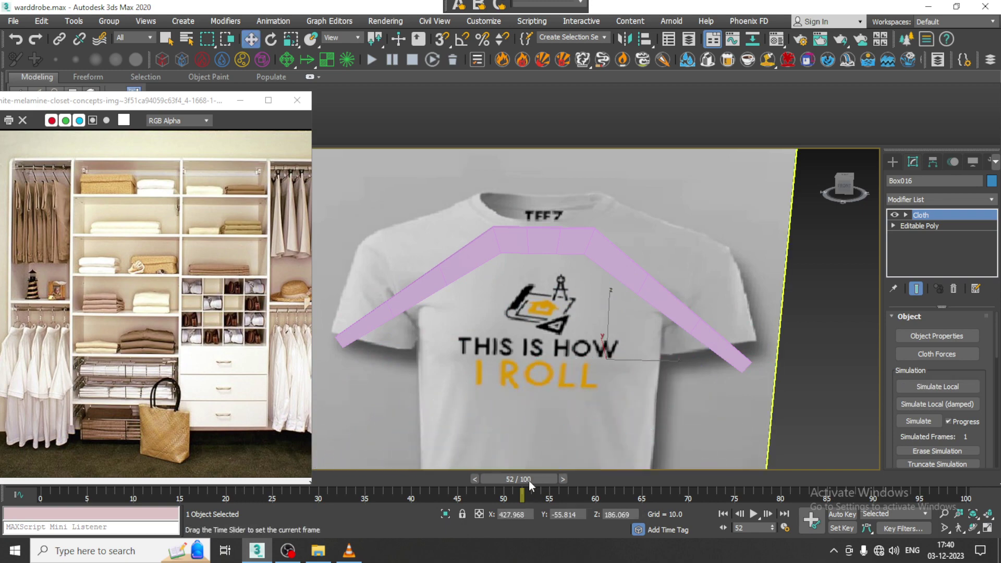
drag(526, 482, 2, 481)
alt+middle_drag(613, 287, 658, 282)
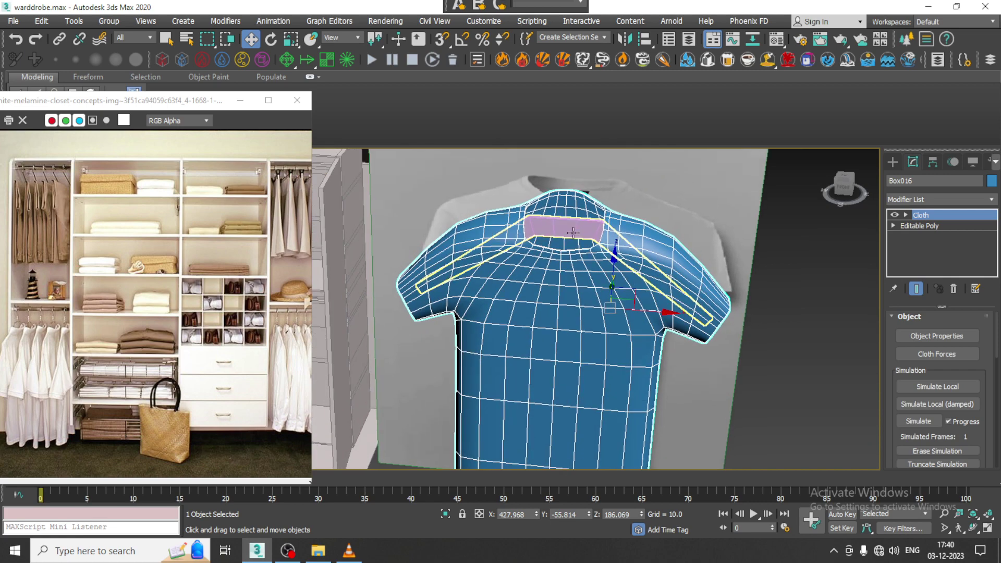
Step: Enlarge the hanger inside the shirt, lower it slightly and try the local simulation again
click(569, 231)
key(r)
mouse_move(564, 262)
mouse_down()
mouse_move(542, 255)
mouse_move(567, 247)
mouse_up()
key(w)
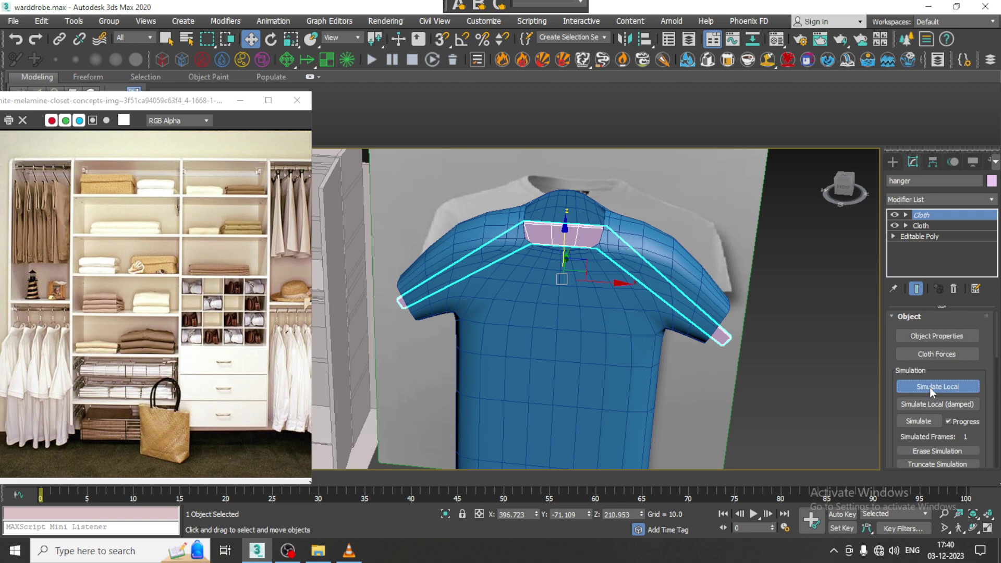
key(Escape)
Step: Delete both Cloth modifiers from the hanger and deselect it
click(953, 289)
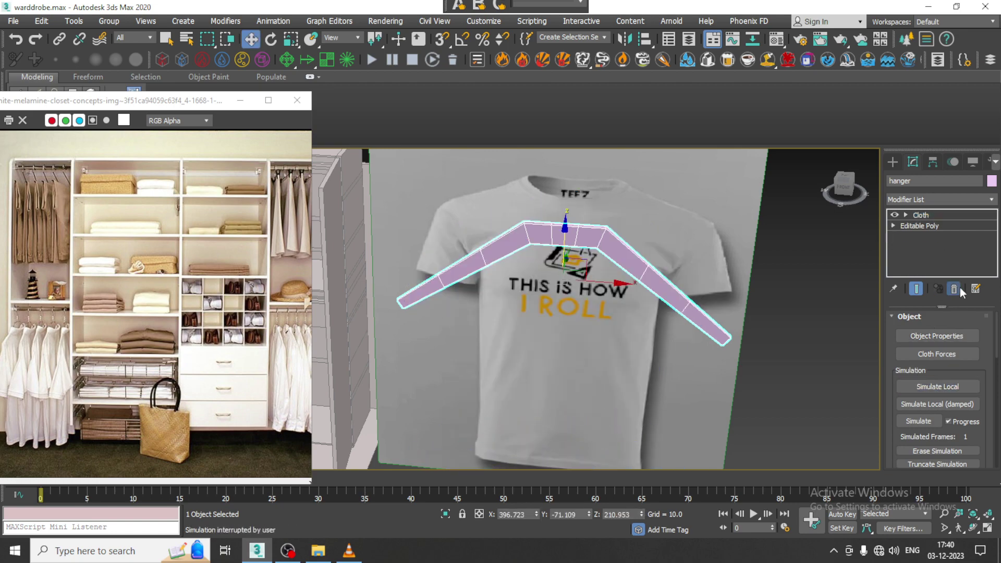
click(953, 289)
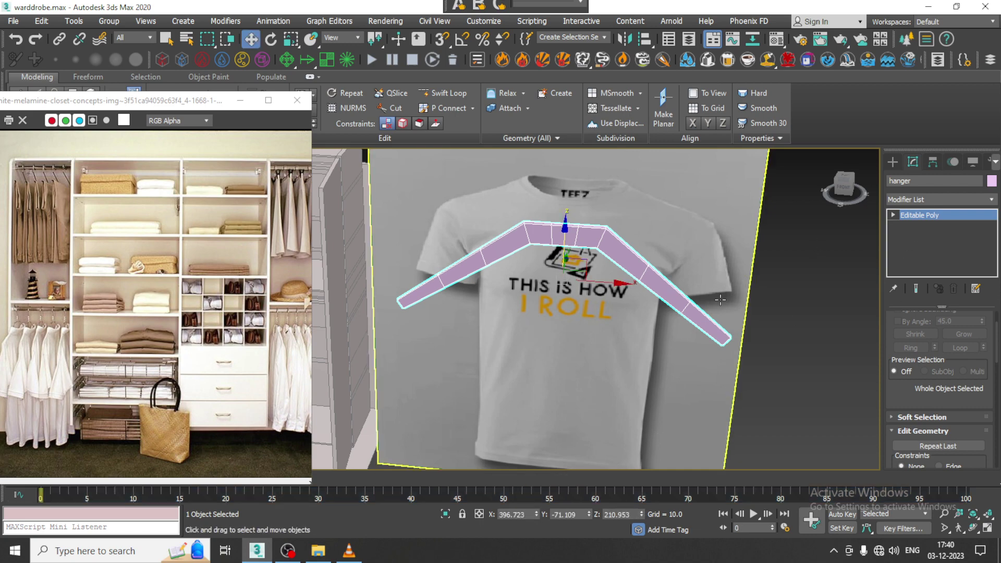
scroll(661, 250, down, 8)
click(643, 448)
middle_drag(660, 245, 651, 143)
alt+middle_drag(641, 260, 610, 472)
Step: Undo the recent hanger edits to bring the shirt back and strip the hanger down to its Editable Poly
key(ctrl+z)
key(ctrl+z)
key(ctrl+z)
key(ctrl+z)
click(953, 288)
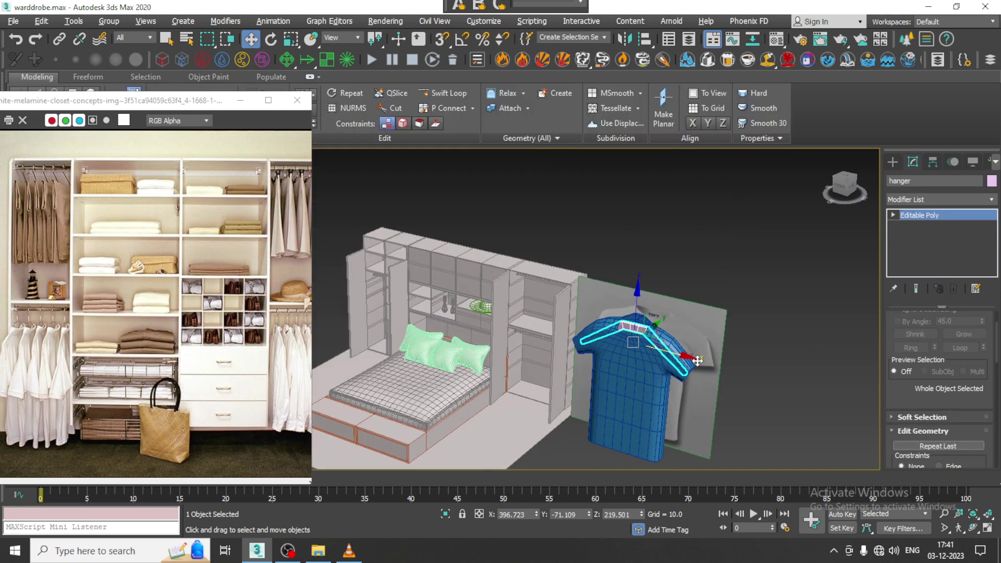
Step: Scale up the hanger so its arms reach the sleeve openings and lower it to about Z 214
scroll(651, 323, up, 3)
scroll(670, 320, up, 4)
key(r)
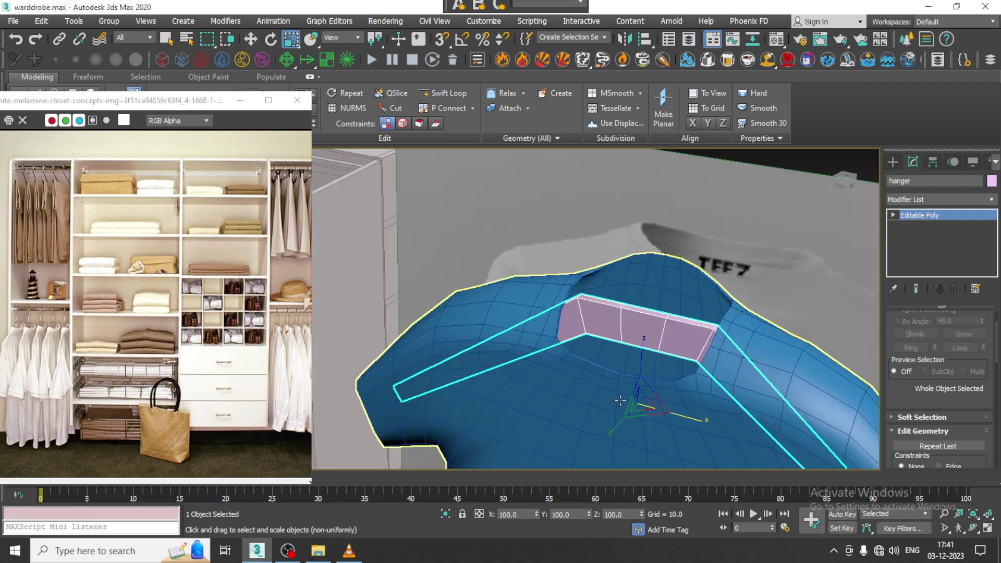
drag(637, 401, 633, 390)
scroll(632, 389, down, 3)
alt+middle_drag(584, 375, 654, 288)
key(w)
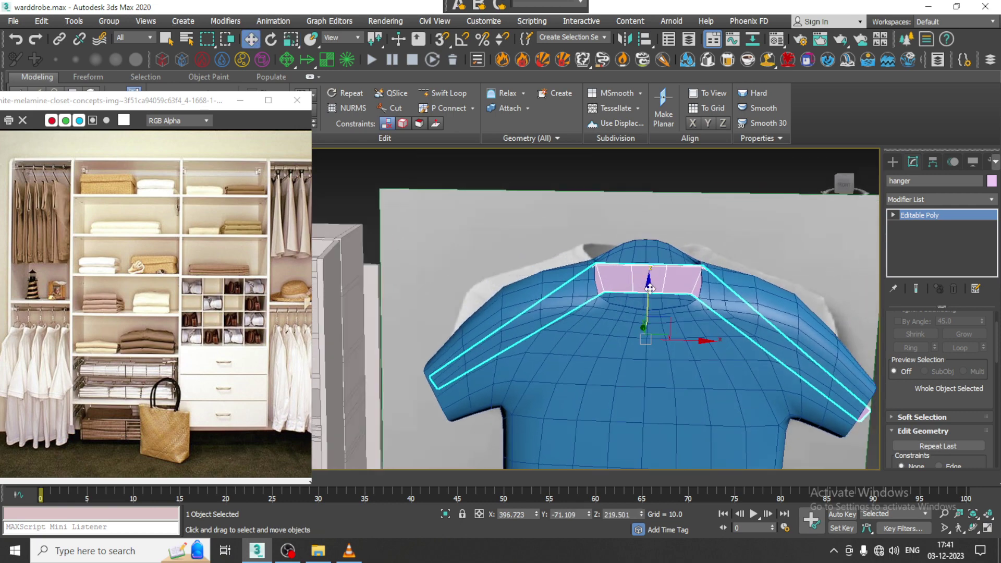
drag(649, 289, 648, 299)
Step: Extrude the end polygon of the hanger's left arm out through the sleeve opening
alt+middle_drag(602, 321, 644, 286)
scroll(411, 351, up, 3)
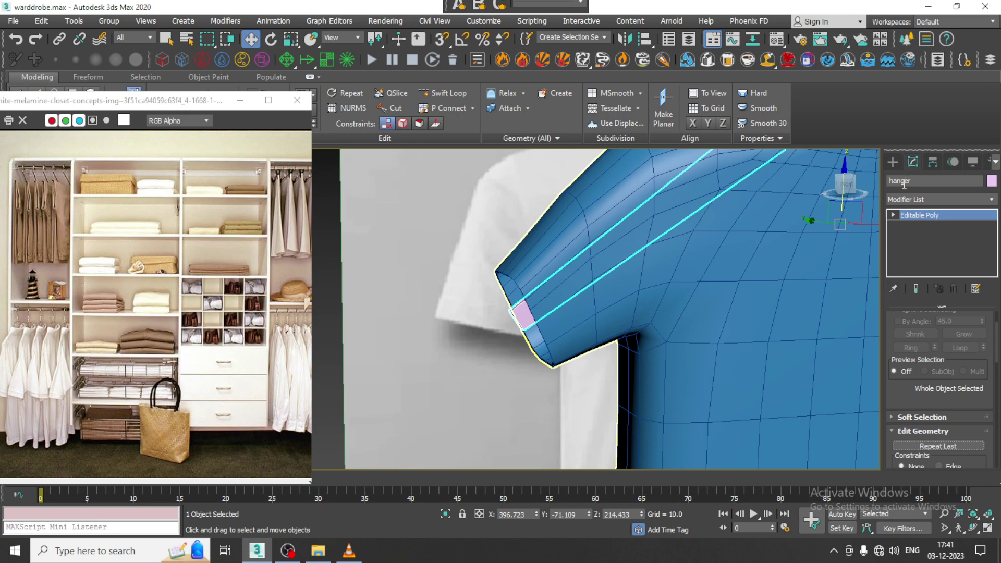
click(893, 162)
click(912, 161)
key(4)
alt+middle_drag(544, 317, 589, 342)
click(665, 313)
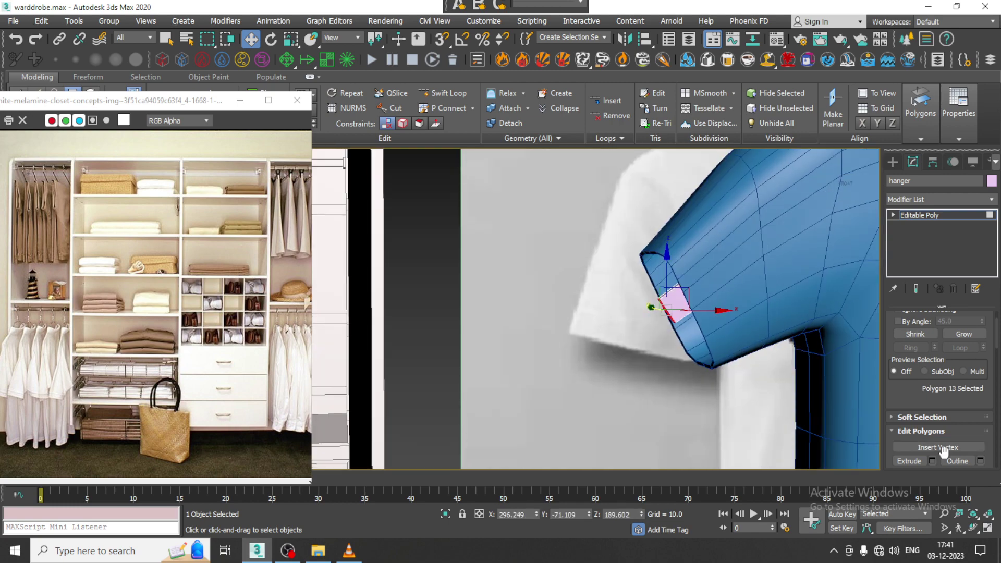
click(932, 460)
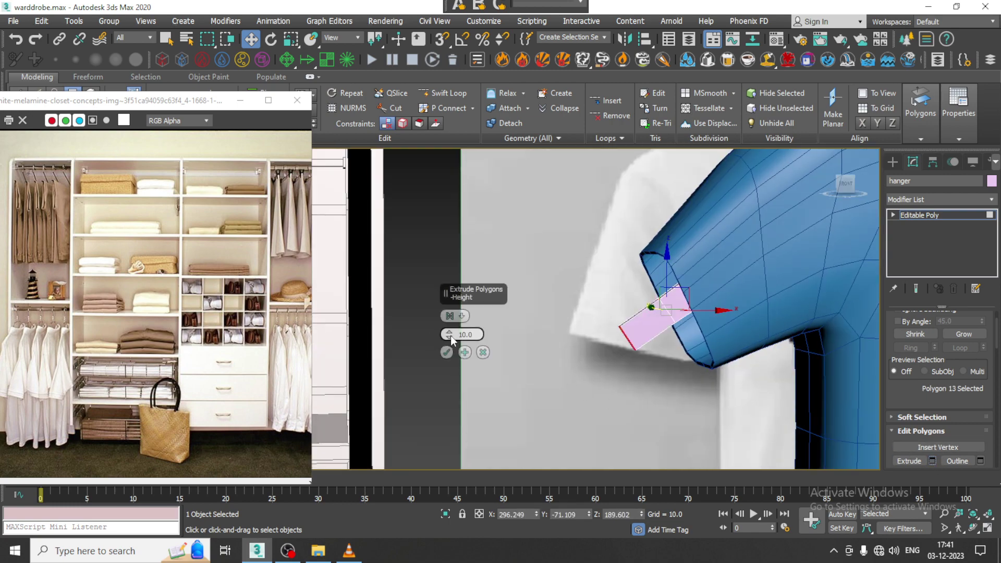
click(447, 353)
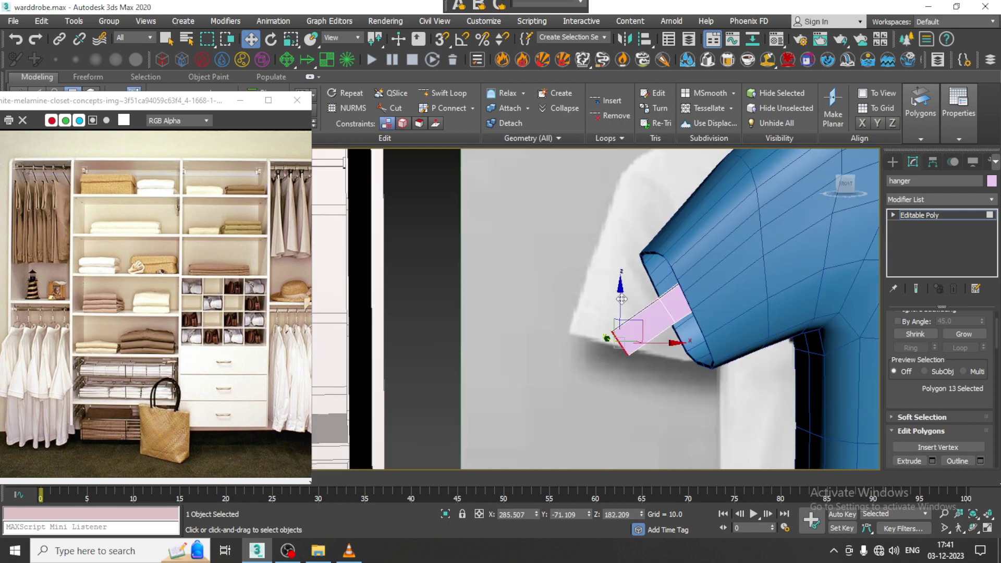
Step: Raise the extruded left tip level with the sleeve opening and flatten its end face to vertical
drag(621, 299, 621, 270)
key(e)
key(r)
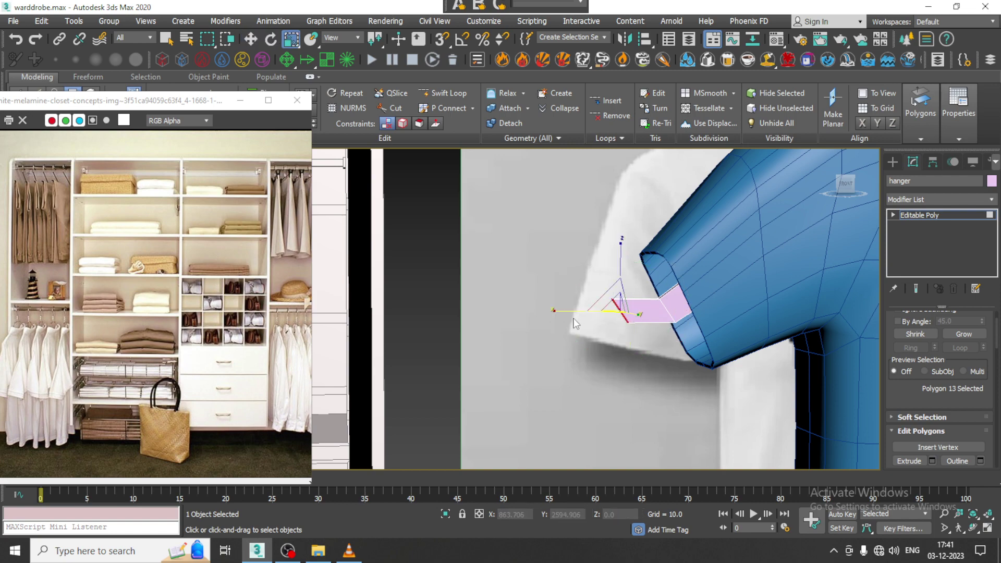
drag(553, 309, 704, 309)
Step: Extrude the end polygon of the hanger's right arm out past the other sleeve
middle_drag(844, 290, 530, 293)
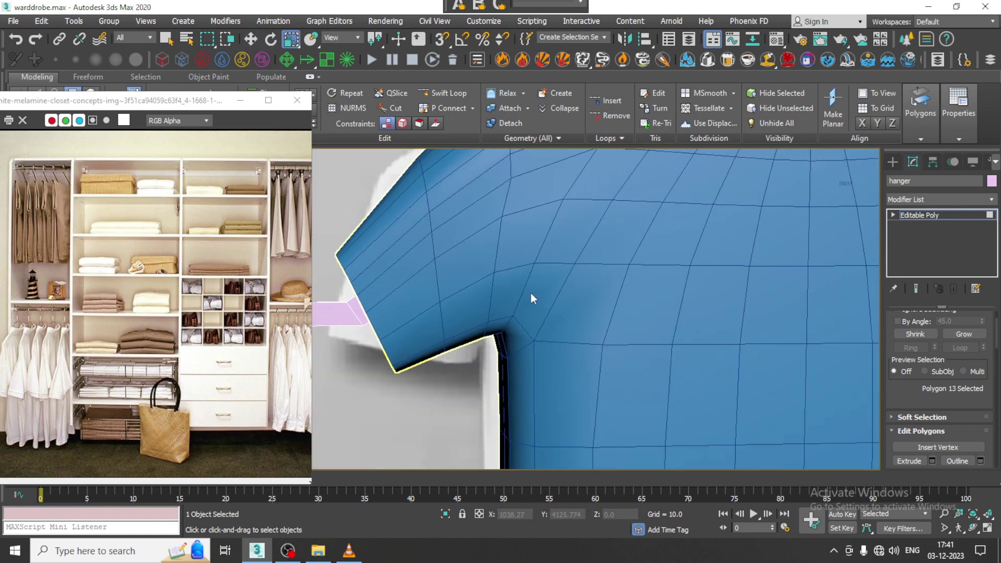
scroll(531, 293, down, 4)
alt+middle_drag(818, 321, 640, 283)
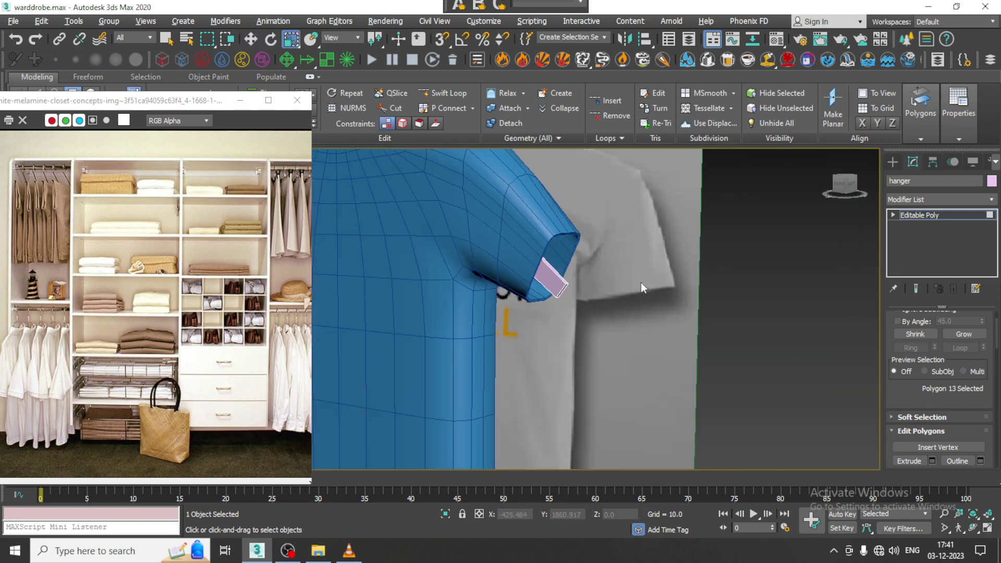
ctrl+click(563, 292)
key(w)
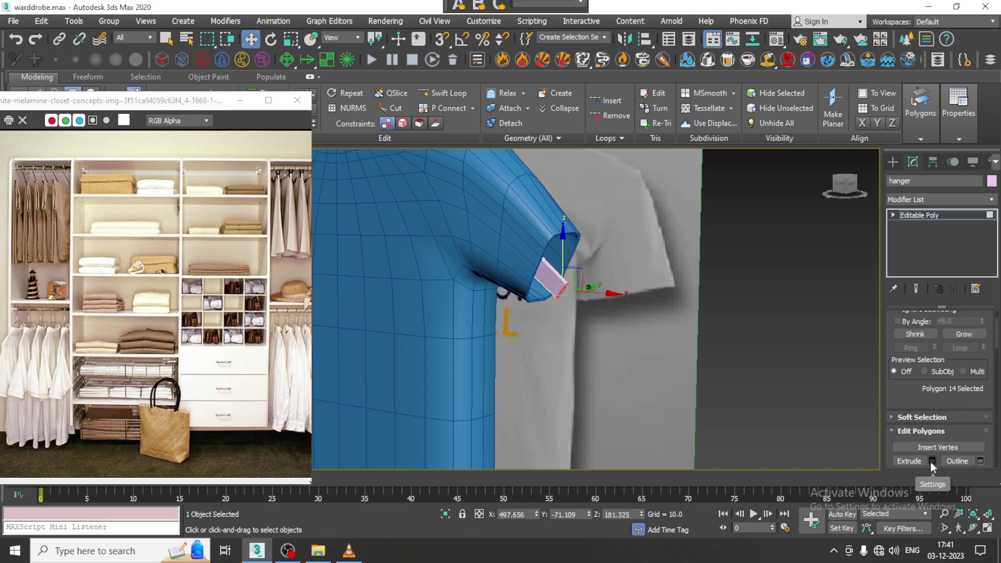
click(931, 461)
alt+middle_drag(756, 344, 493, 370)
click(447, 353)
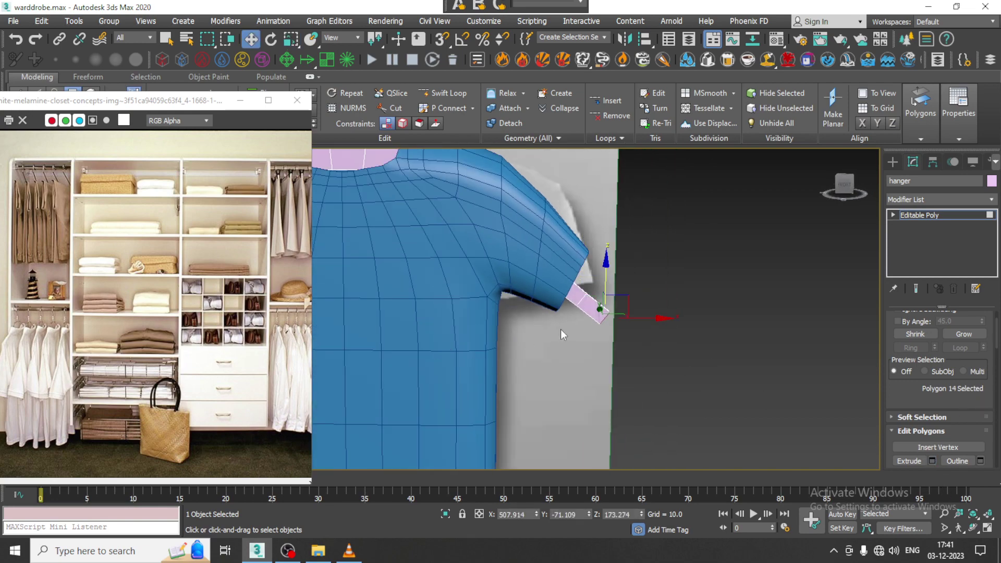
Step: Raise and straighten the right tip so it runs horizontally, and leave polygon editing
drag(647, 317, 658, 318)
drag(618, 291, 618, 277)
scroll(621, 285, up, 4)
drag(625, 324, 605, 293)
scroll(527, 289, down, 6)
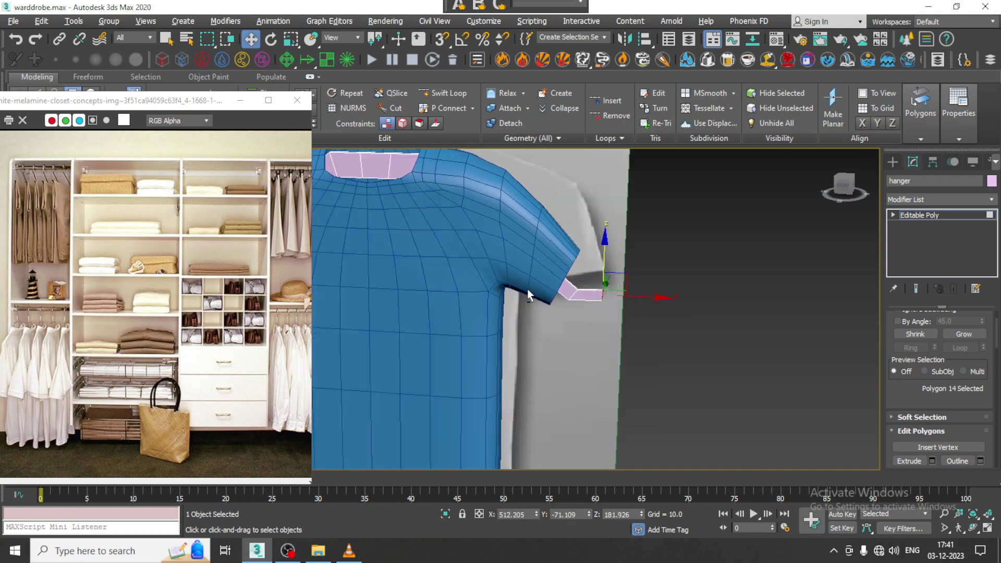
click(933, 215)
Step: Delete the shirt's existing Cloth modifier and apply a fresh one
alt+middle_drag(634, 218, 630, 202)
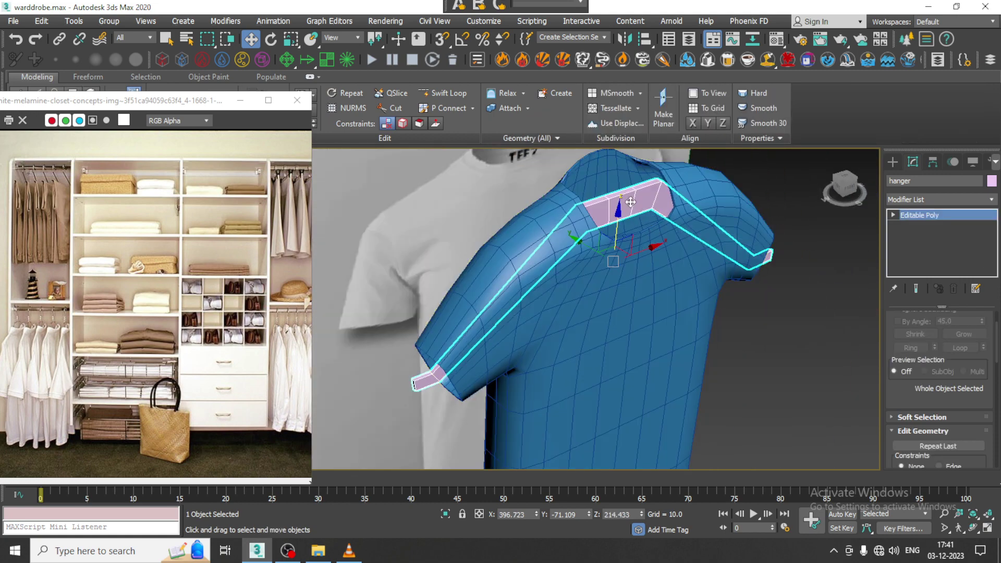
alt+middle_drag(650, 284, 592, 245)
click(597, 302)
alt+middle_drag(598, 290, 639, 286)
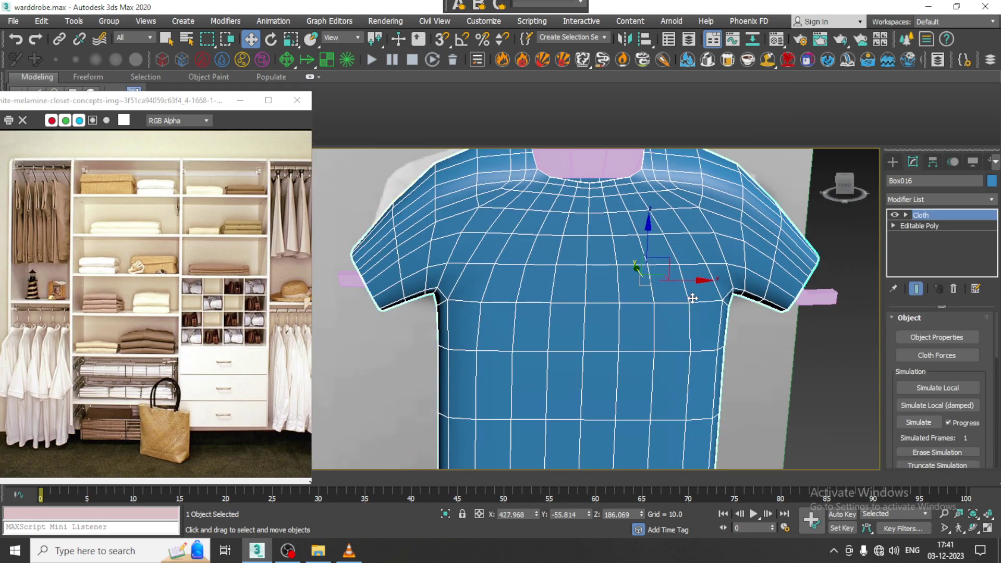
click(954, 289)
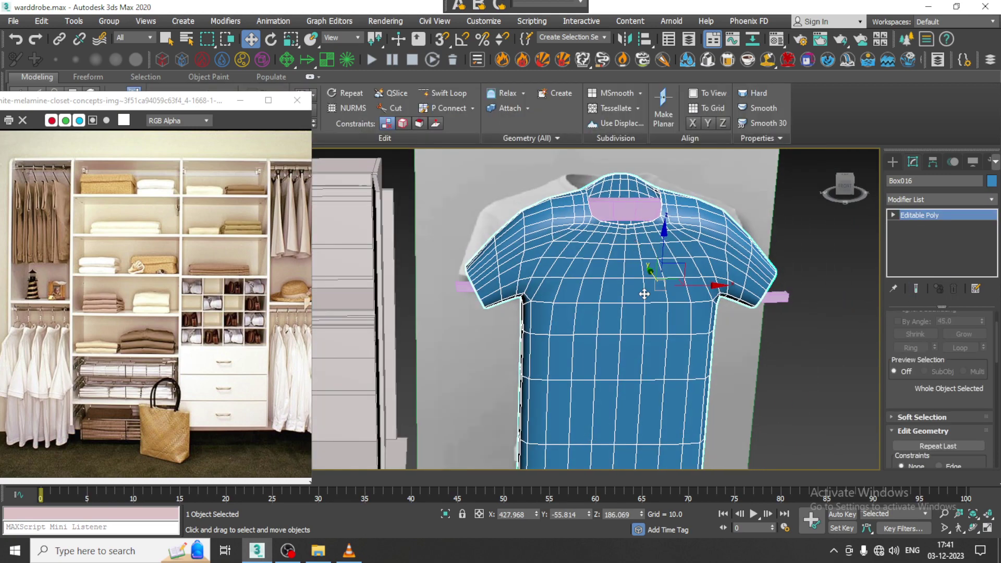
click(920, 201)
text(cl)
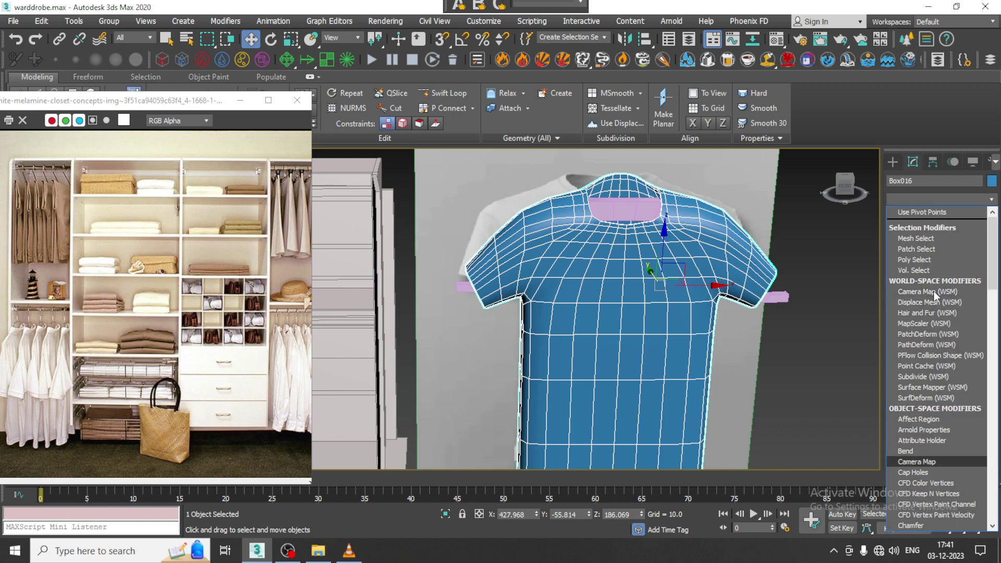
key(Return)
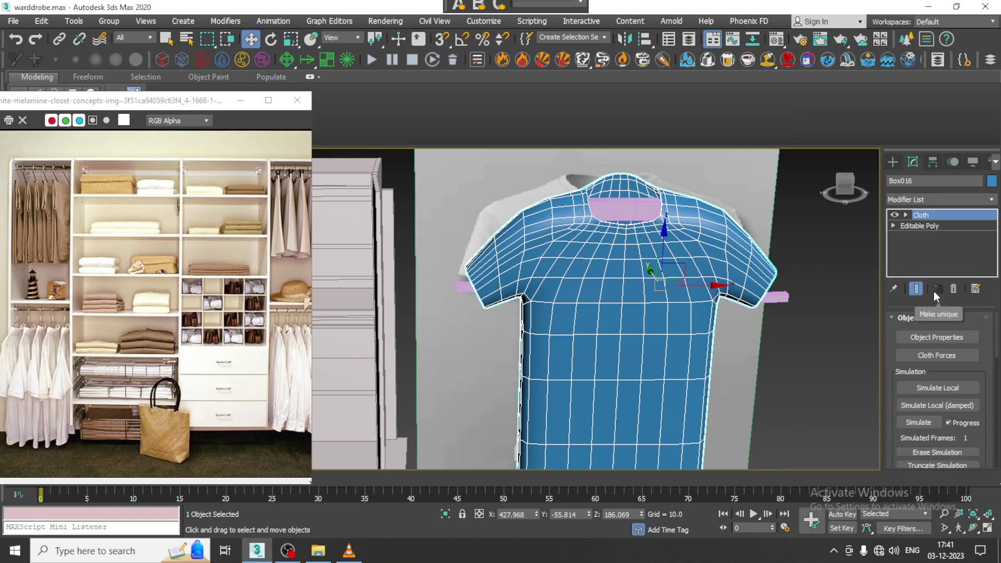
Step: Set the shirt as Cloth in the new modifier's object properties with the Satin preset
click(951, 337)
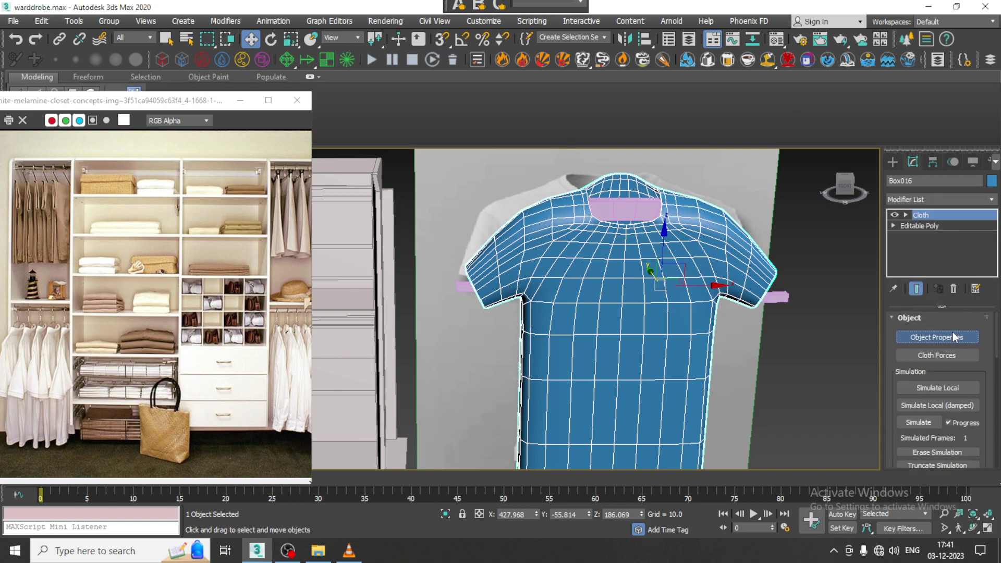
click(380, 101)
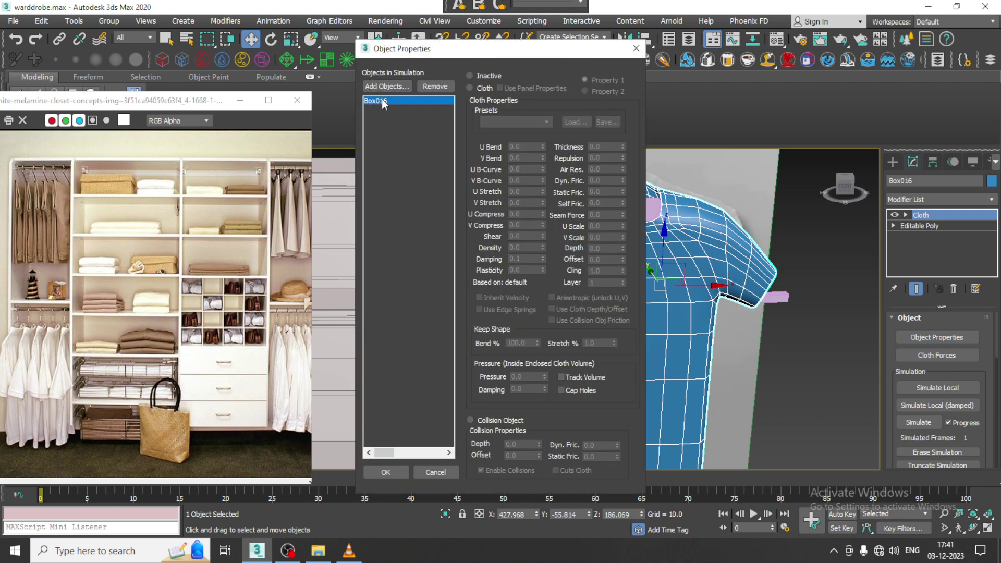
click(470, 87)
click(515, 121)
click(495, 206)
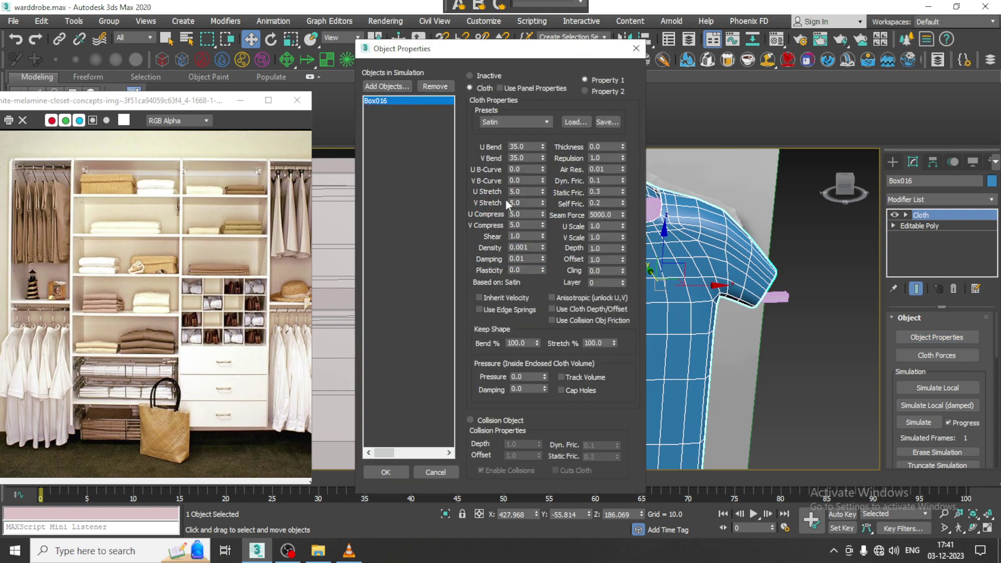
Step: Add the reshaped hanger to the new simulation as a collision object and accept the properties
click(387, 85)
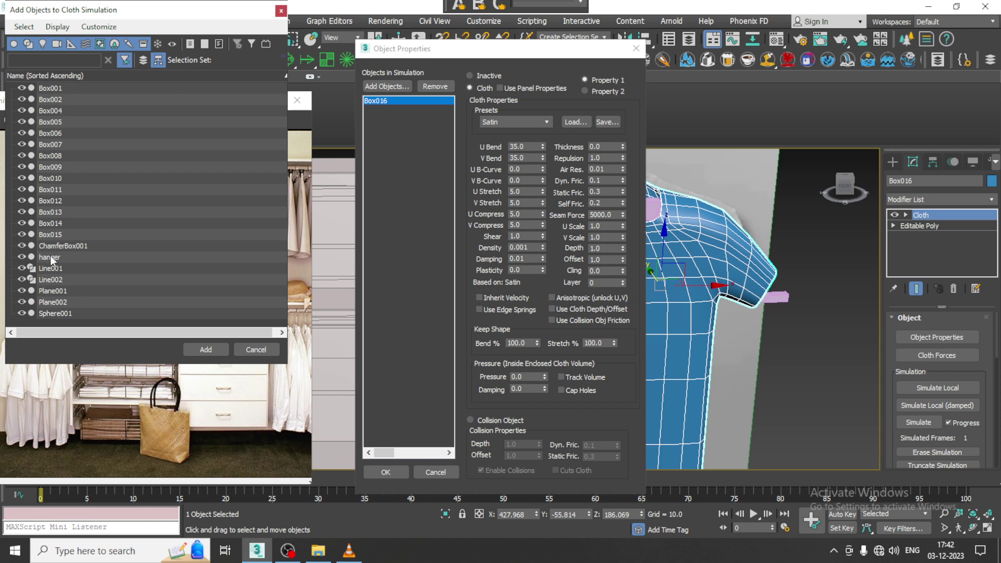
click(50, 257)
click(206, 349)
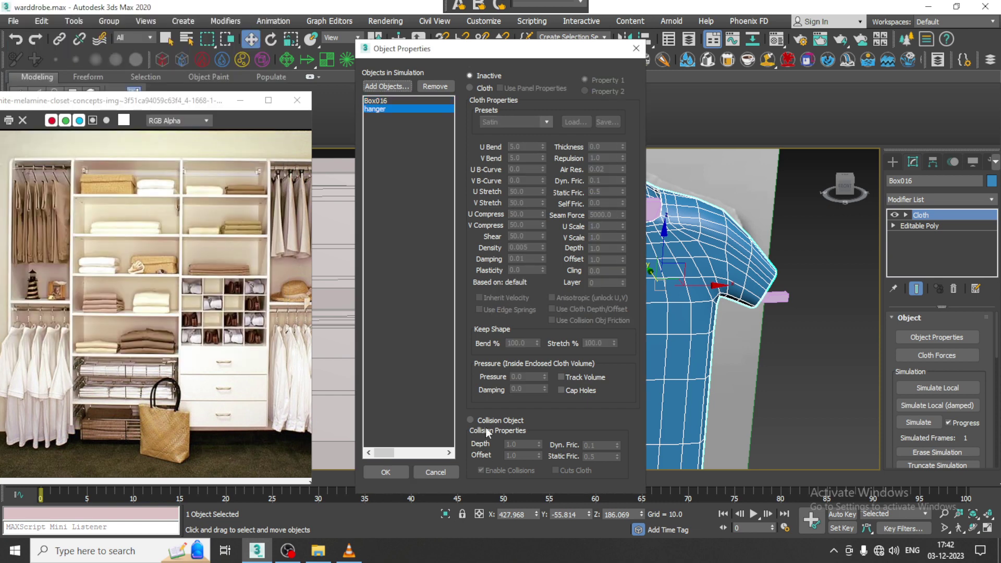
click(477, 420)
click(393, 468)
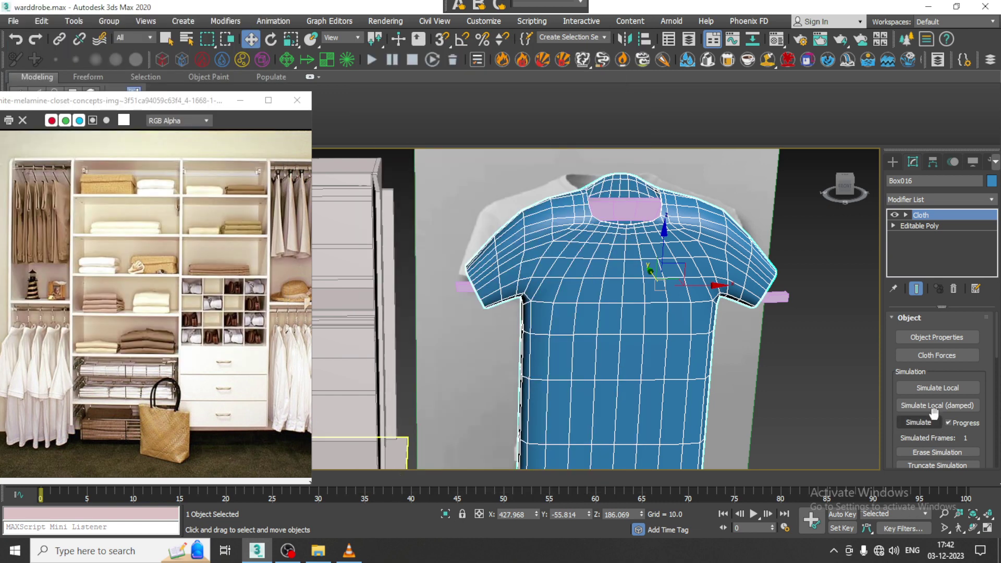
Step: Run a local cloth simulation of the shirt over the hanger, stop it and check the drape
click(927, 388)
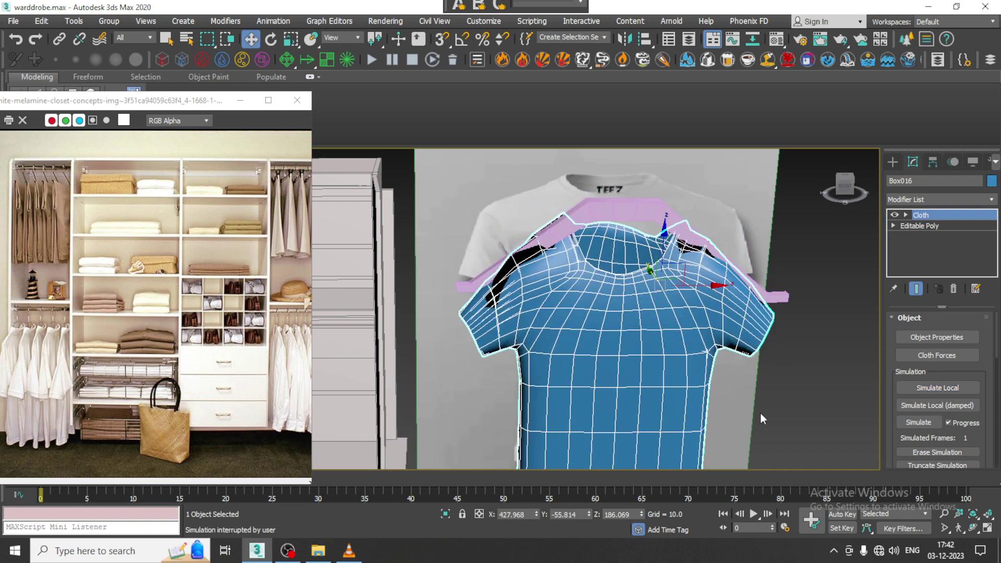
alt+middle_drag(548, 282, 457, 327)
drag(87, 499, 13, 498)
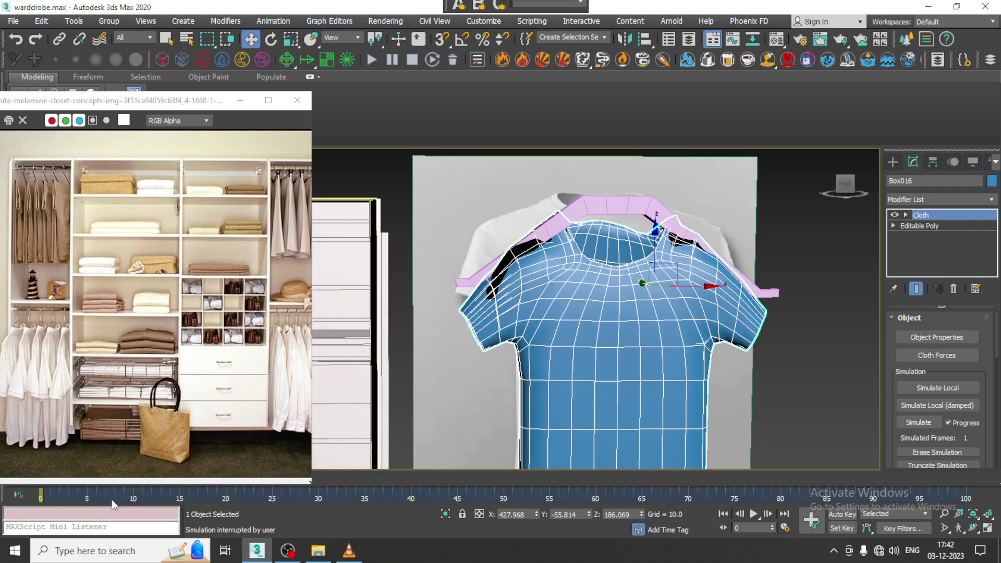
Step: Discard the simulated drape by deleting the Cloth modifier, and apply a new Cloth modifier to the shirt
click(954, 288)
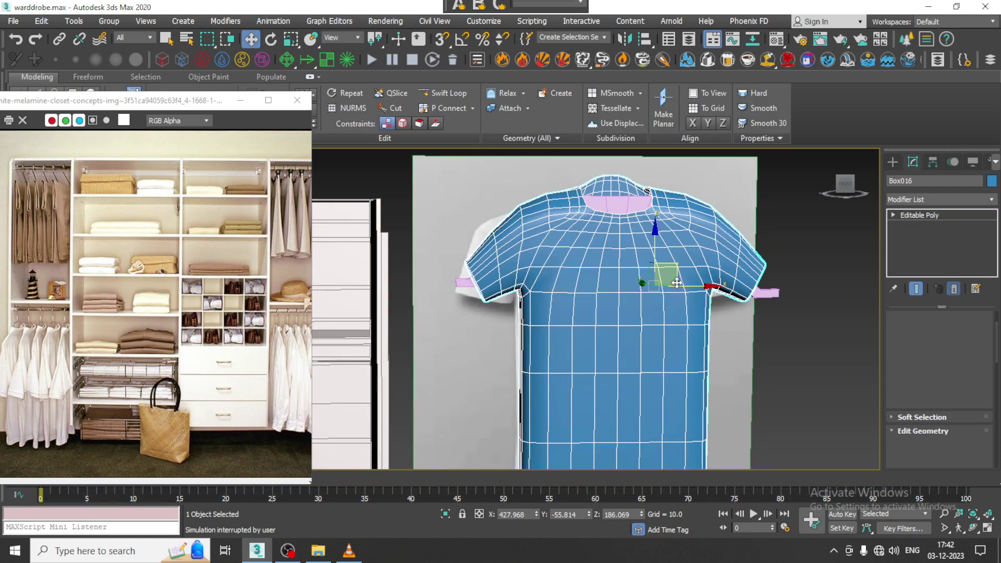
mouse_move(657, 302)
alt+middle_down()
mouse_move(630, 320)
mouse_move(681, 284)
mouse_move(670, 301)
alt+middle_up()
scroll(671, 302, down, 4)
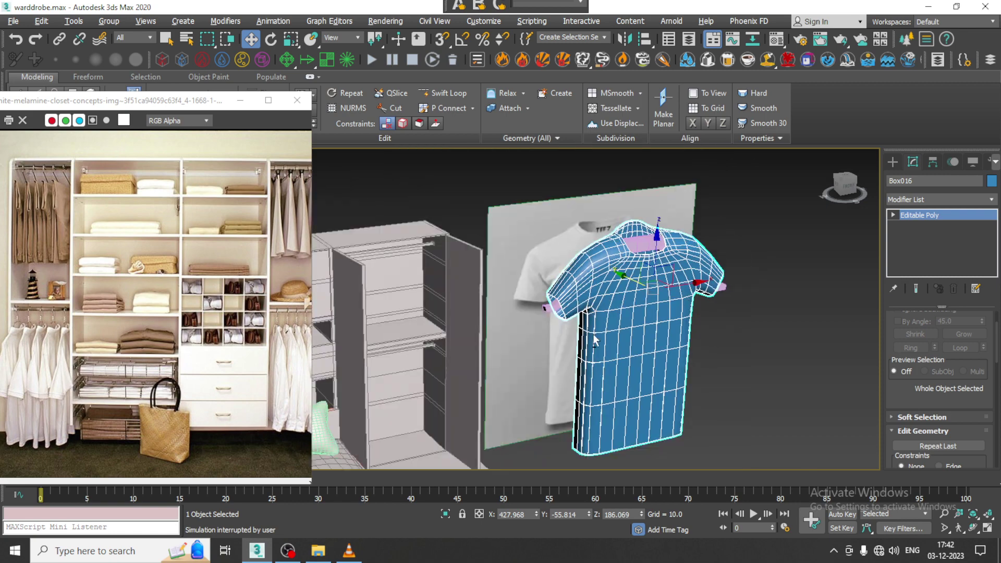
scroll(637, 331, down, 6)
alt+middle_drag(594, 339, 652, 373)
scroll(619, 344, up, 6)
scroll(651, 374, up, 6)
alt+middle_drag(569, 360, 579, 310)
alt+middle_drag(658, 350, 584, 333)
click(935, 199)
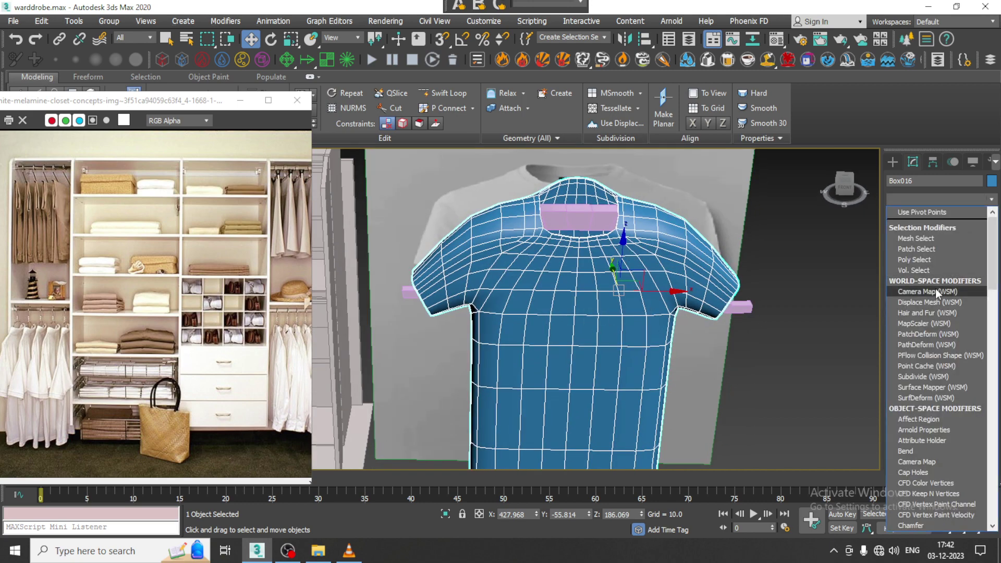
text(cl)
key(Return)
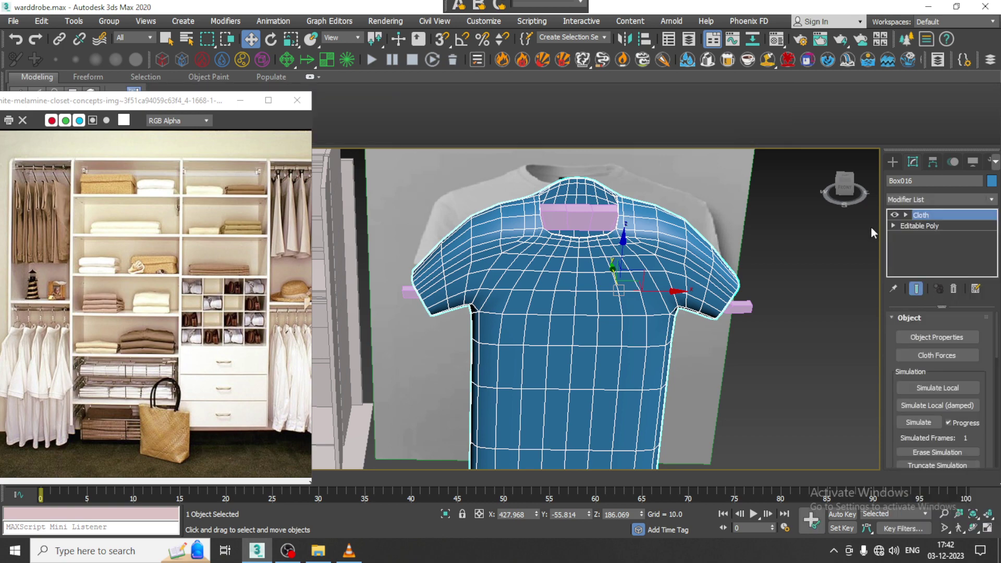
Step: Define the shirt as Cloth with the Satin preset in the new modifier's object properties
click(942, 336)
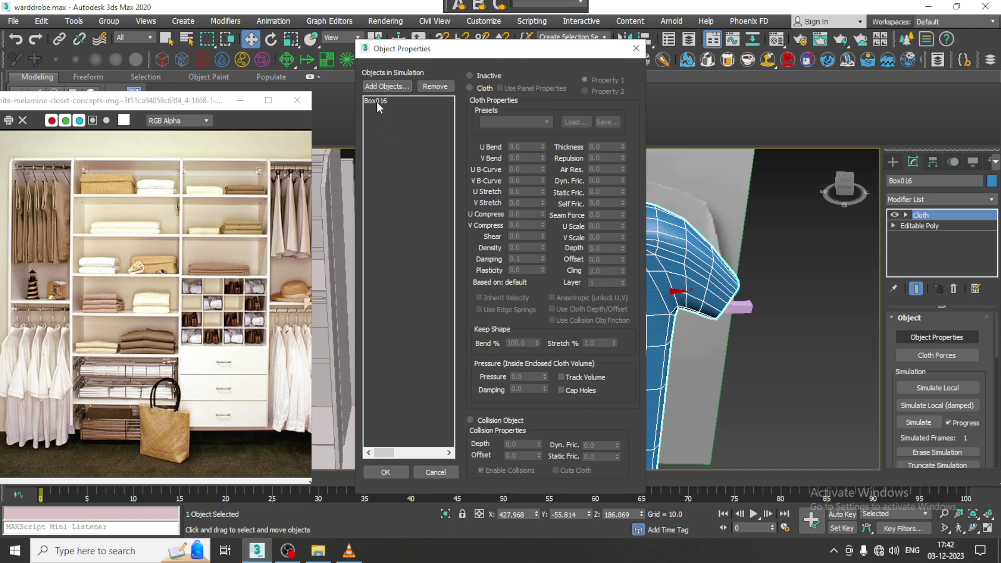
click(377, 101)
click(491, 122)
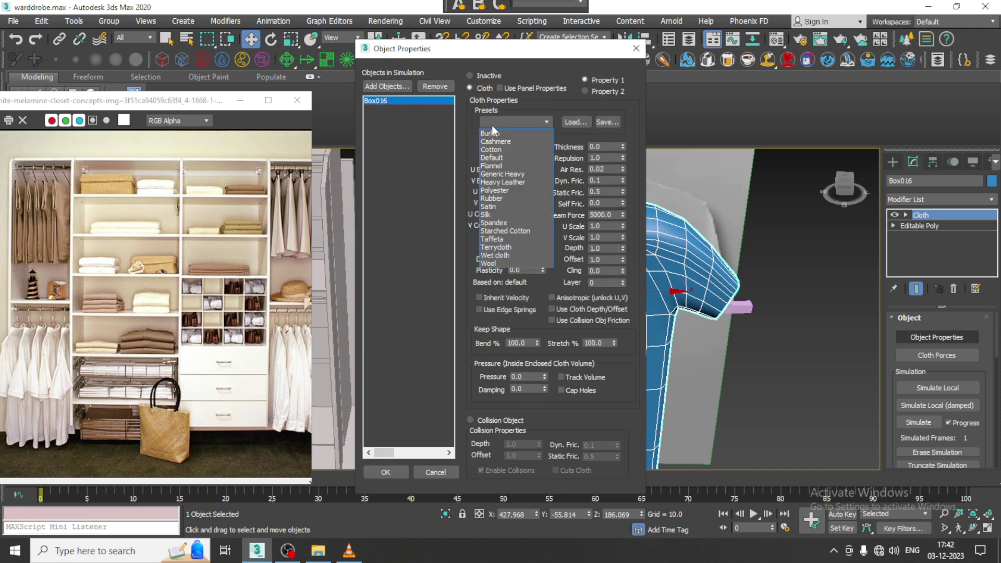
click(504, 207)
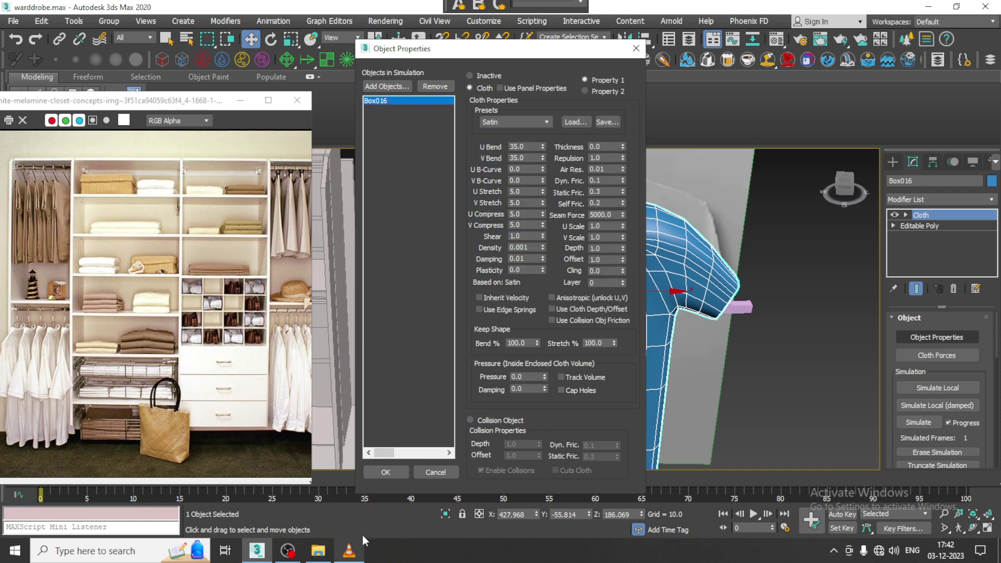
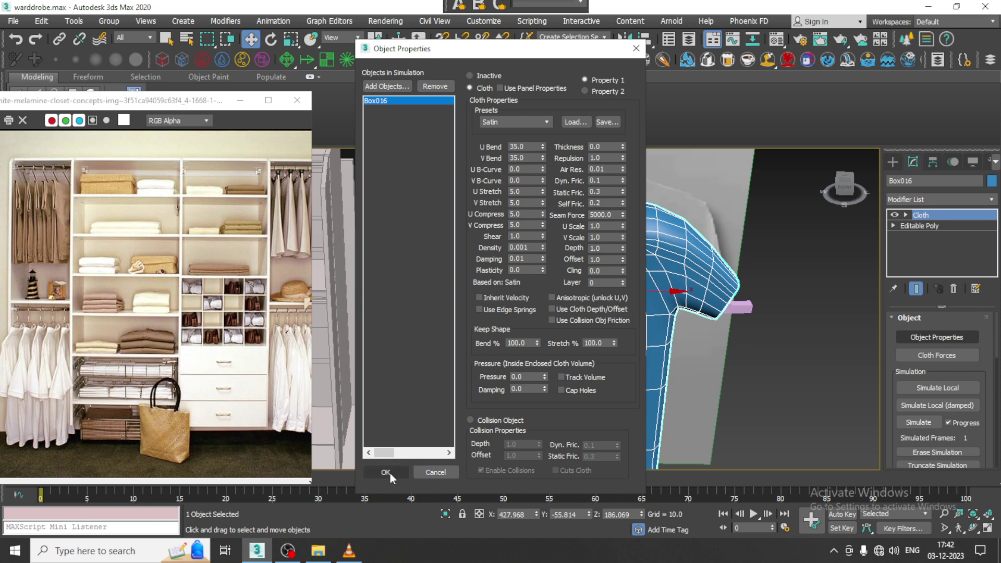
Step: Add the hanger to the simulation as a collision object and accept the object properties
click(386, 86)
click(60, 260)
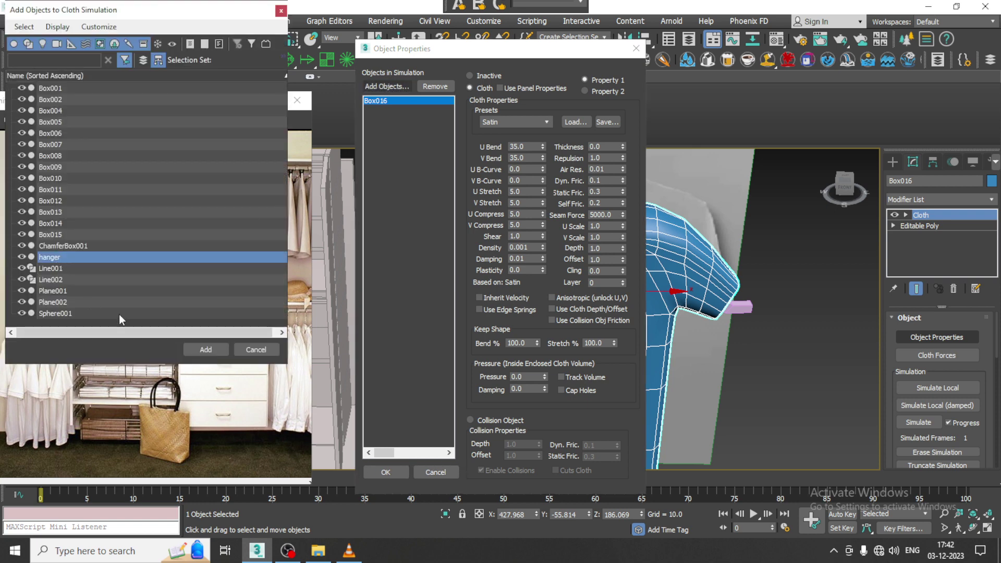
click(211, 349)
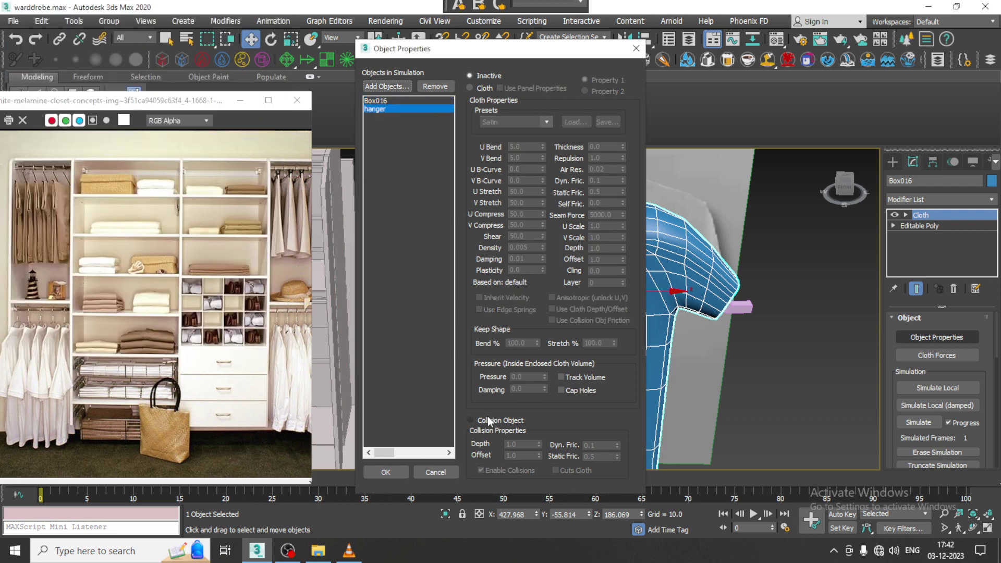
click(487, 420)
click(385, 471)
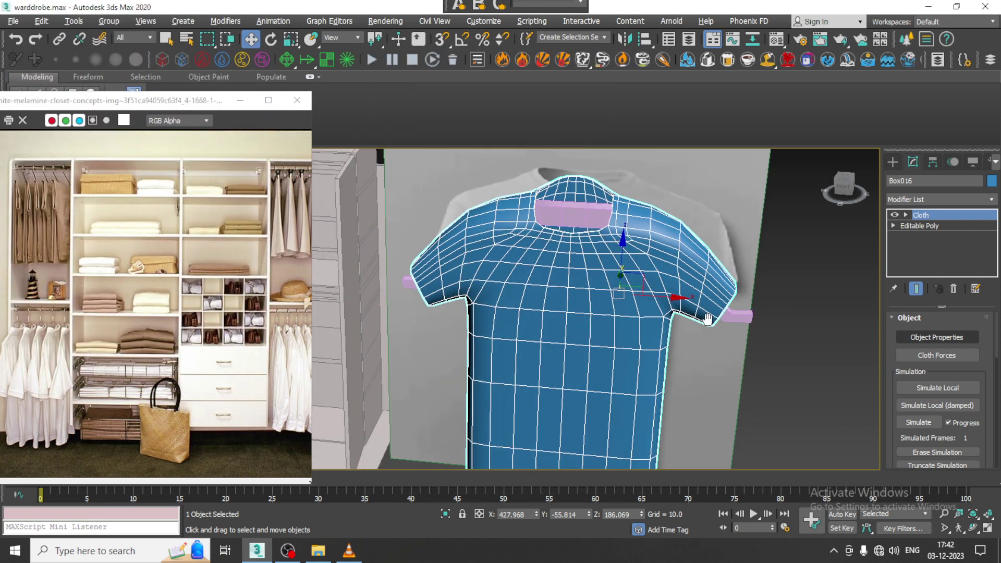
Step: Make a cloth vertex group with the default name from the shirt's neck, shoulder and upper chest vertices
middle_drag(708, 319, 719, 321)
click(904, 214)
click(927, 225)
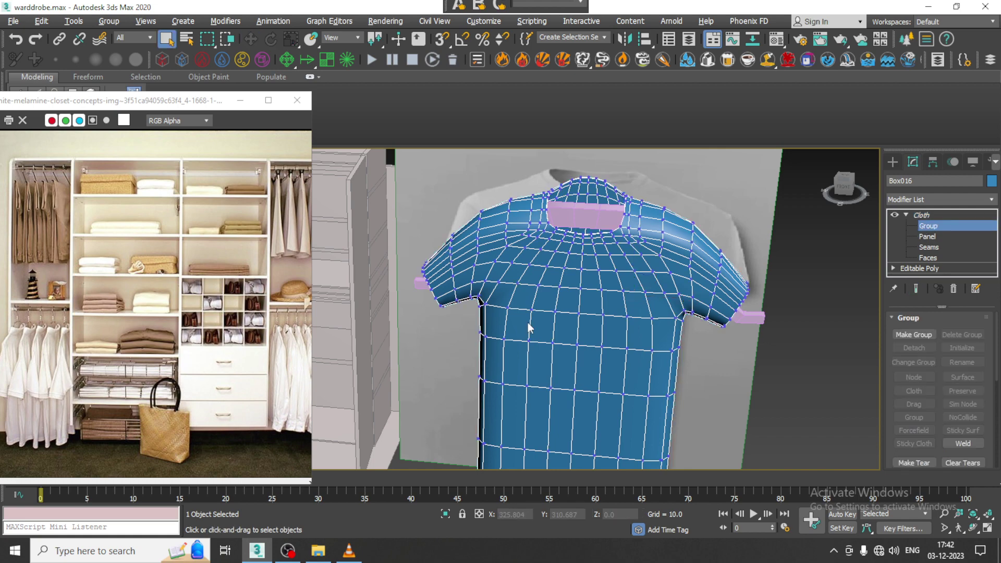
alt+middle_drag(529, 323, 513, 280)
drag(768, 279, 774, 284)
alt+middle_drag(775, 283, 802, 292)
drag(896, 453, 890, 235)
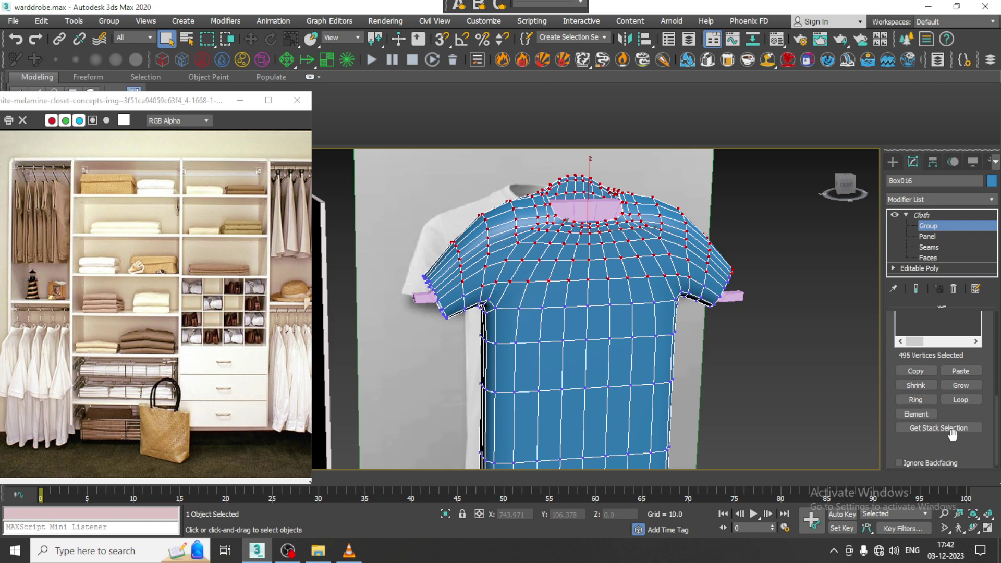
drag(952, 434, 972, 559)
click(911, 334)
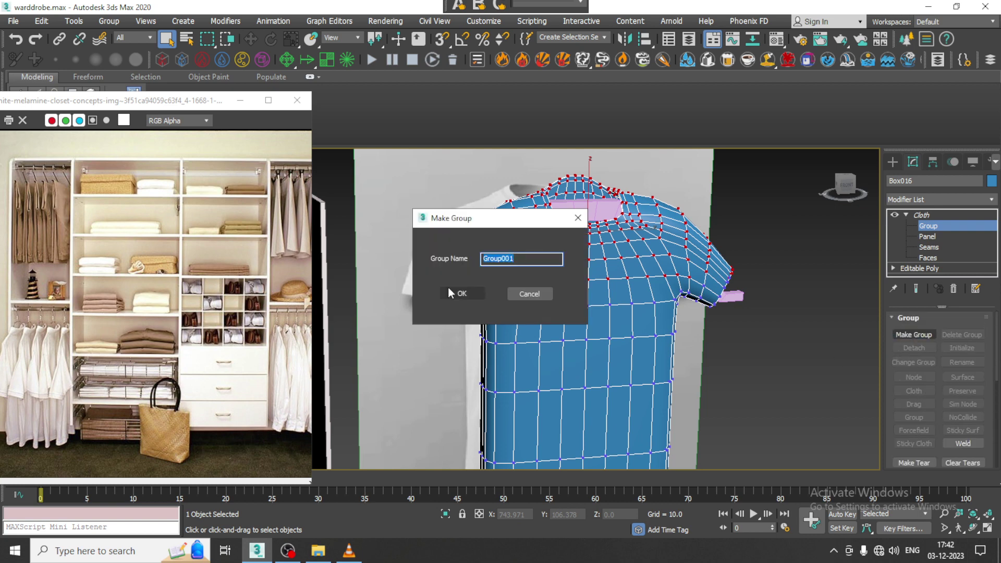
click(462, 293)
Step: Try to attach the upper-shirt vertex group to the hanger with a Node constraint
scroll(752, 361, down, 3)
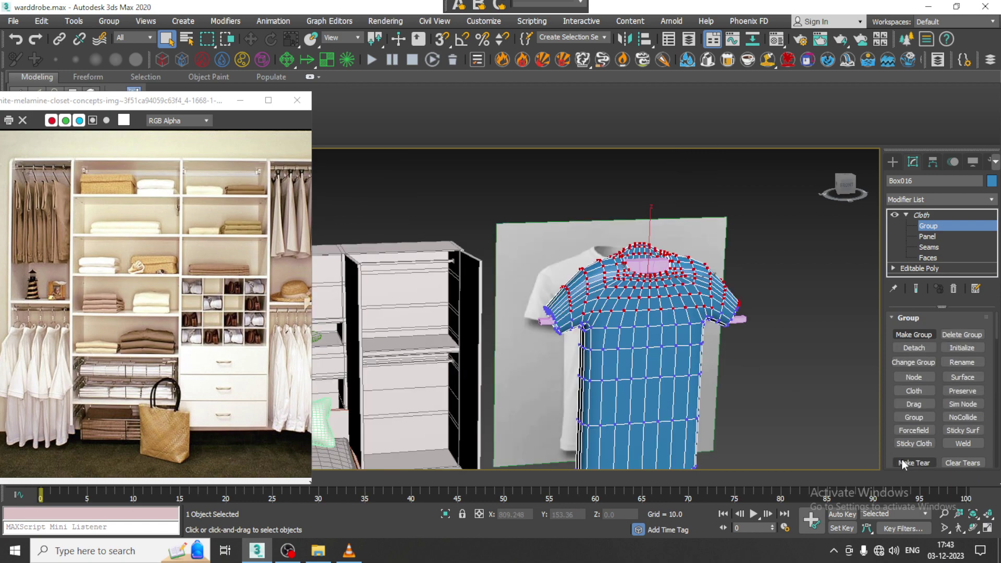
drag(887, 455, 887, 289)
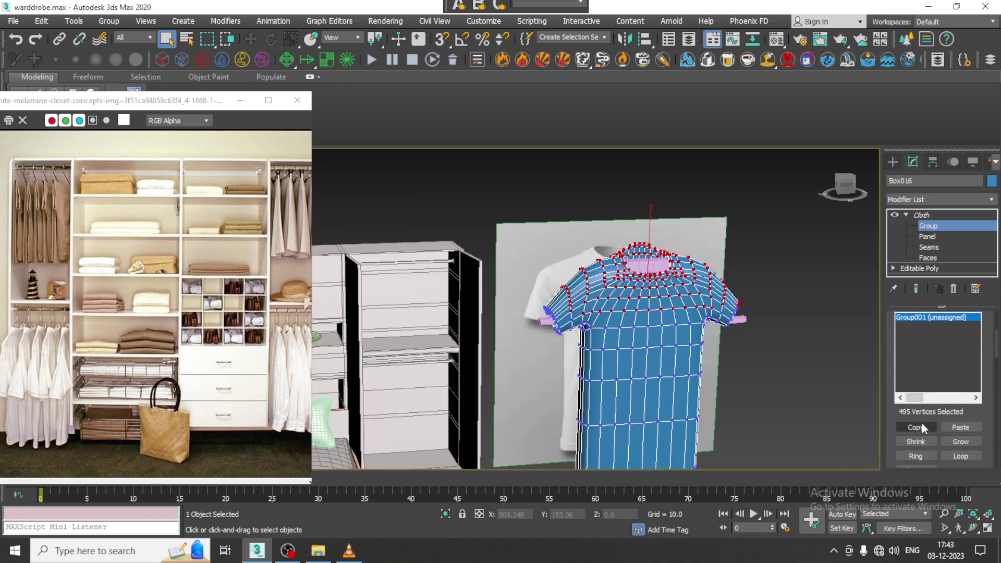
drag(888, 447, 894, 493)
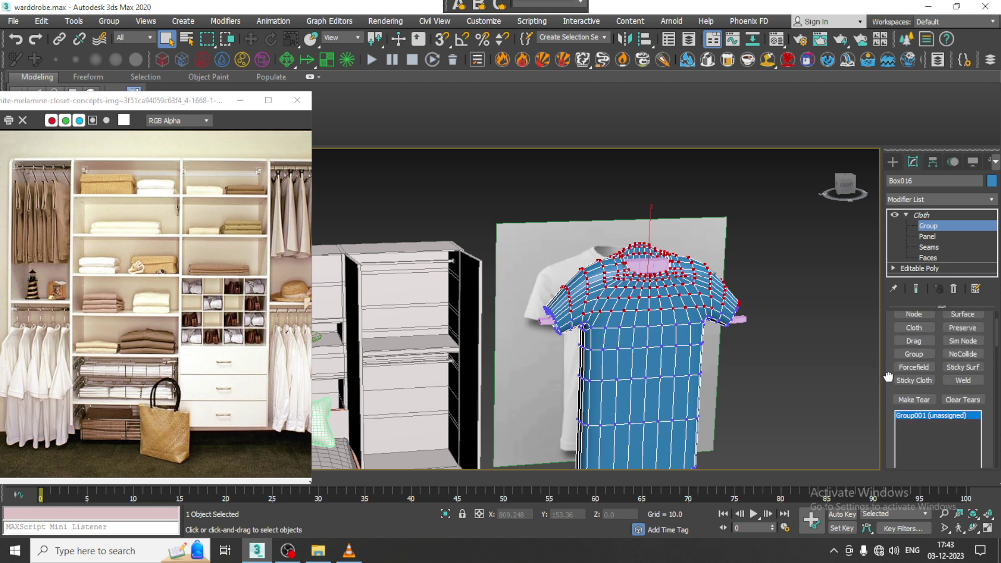
drag(888, 376, 889, 409)
click(913, 346)
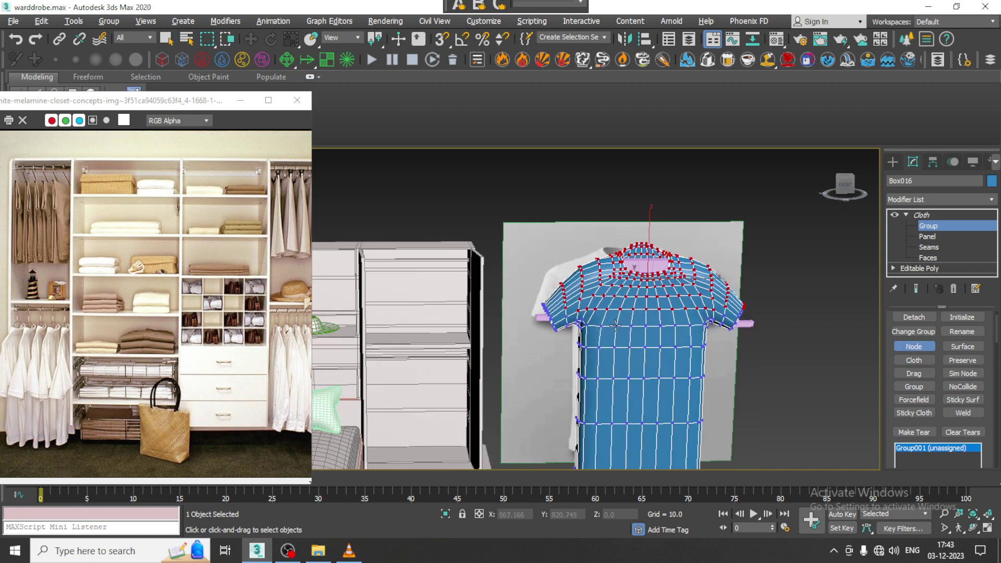
click(543, 318)
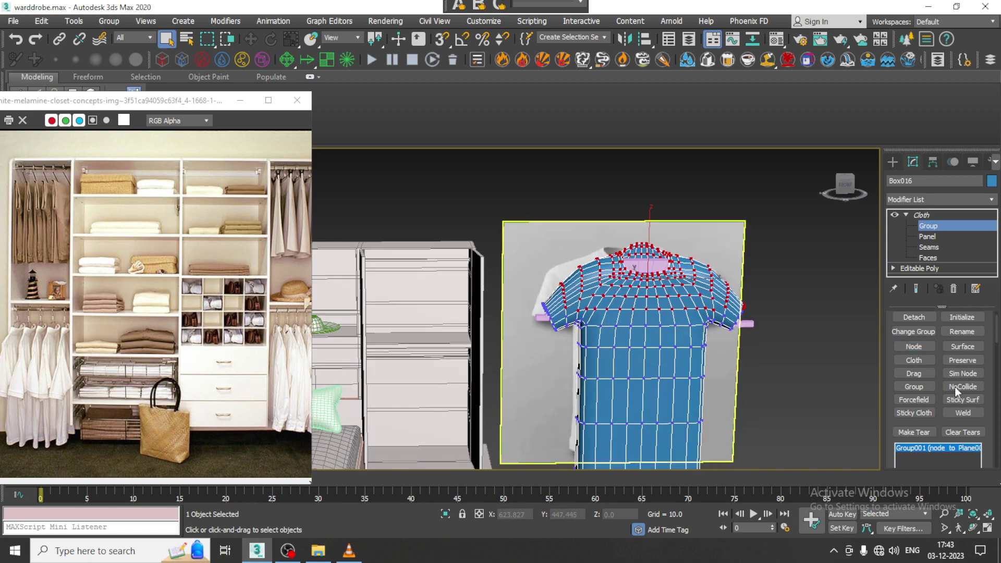
Step: Assign the vertex group's Node constraint again, aiming for the hanger's end inside the sleeve opening
alt+middle_drag(580, 374, 688, 368)
click(913, 346)
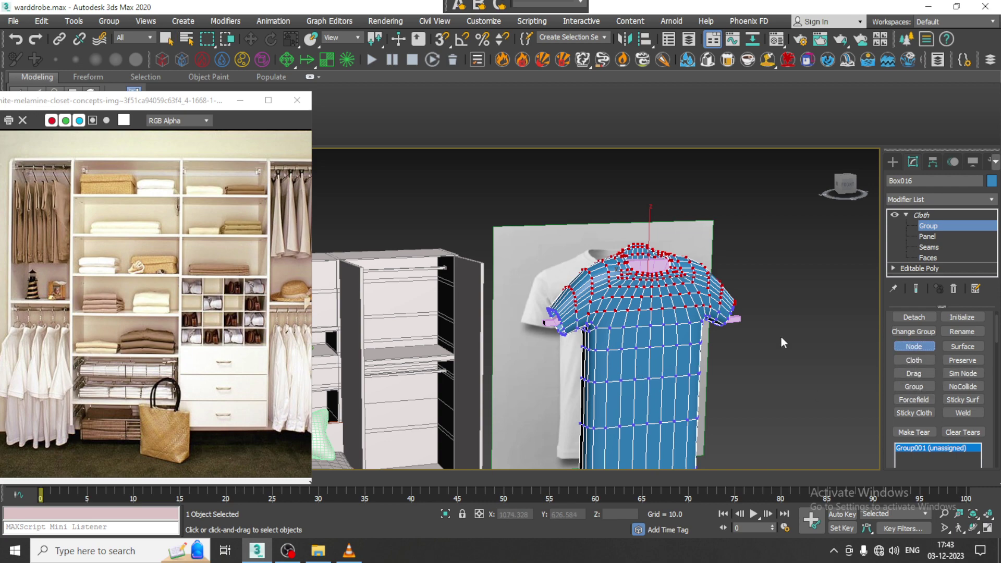
alt+middle_drag(733, 320, 771, 326)
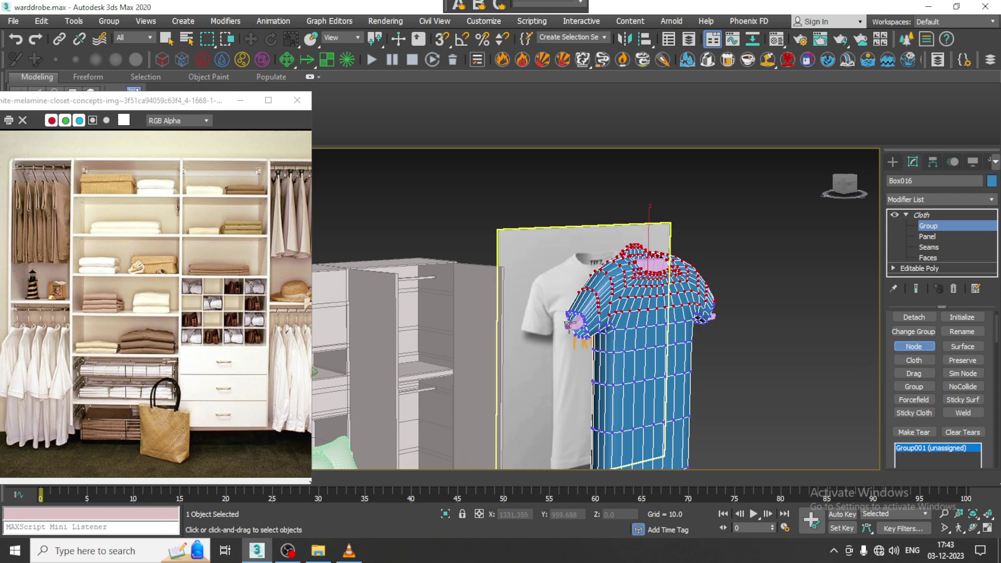
click(571, 326)
alt+middle_drag(838, 372, 745, 396)
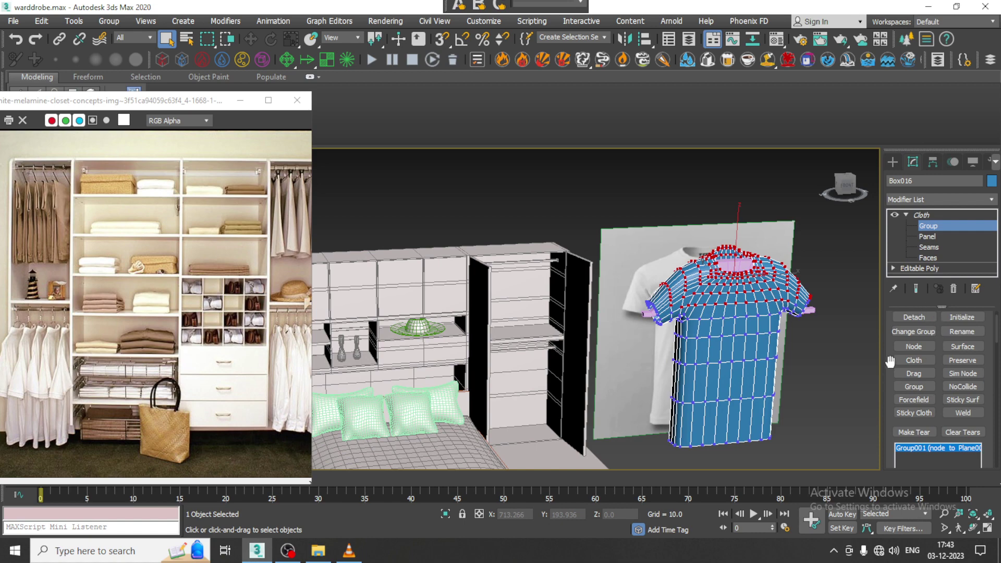
Step: Return to the Cloth modifier's top level, simulate the shirt over the timeline and stop at about frame 55
scroll(890, 361, up, 2)
click(927, 214)
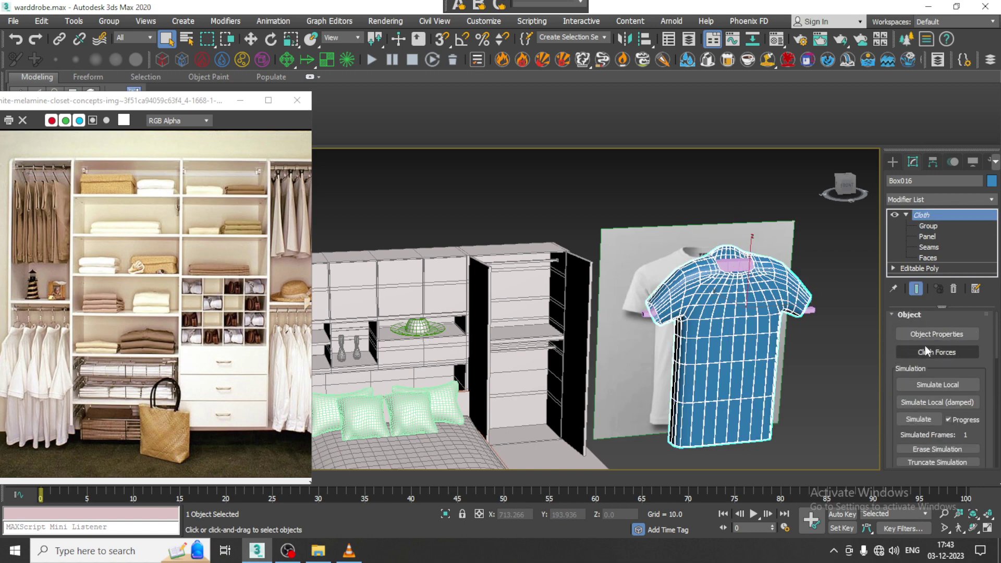
click(946, 385)
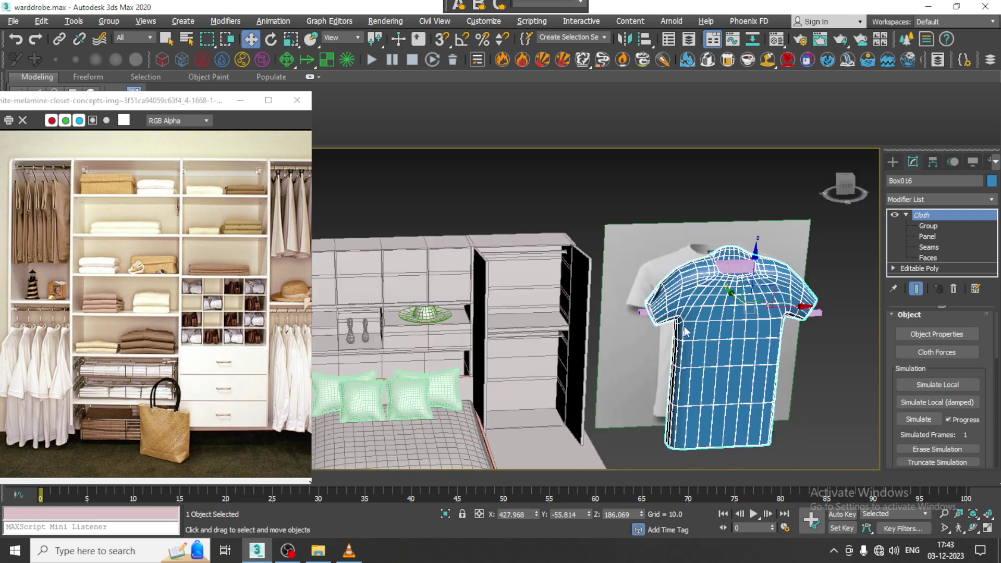
click(967, 388)
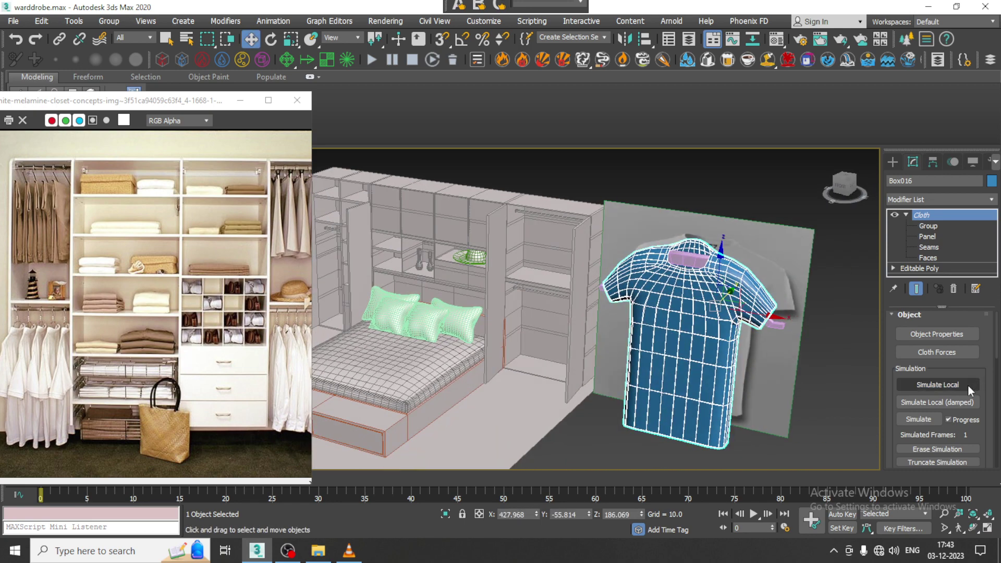
click(918, 419)
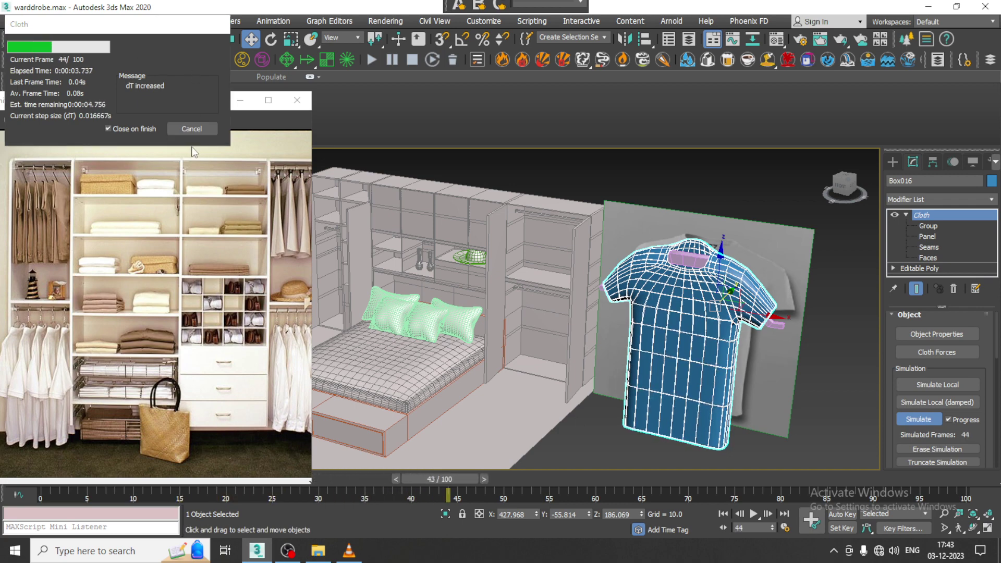
click(192, 129)
Step: Check the constrained vertex group on the simulated shirt, and convert the shirt to Editable Poly
alt+middle_drag(599, 323, 635, 323)
scroll(635, 324, up, 3)
scroll(635, 323, down, 5)
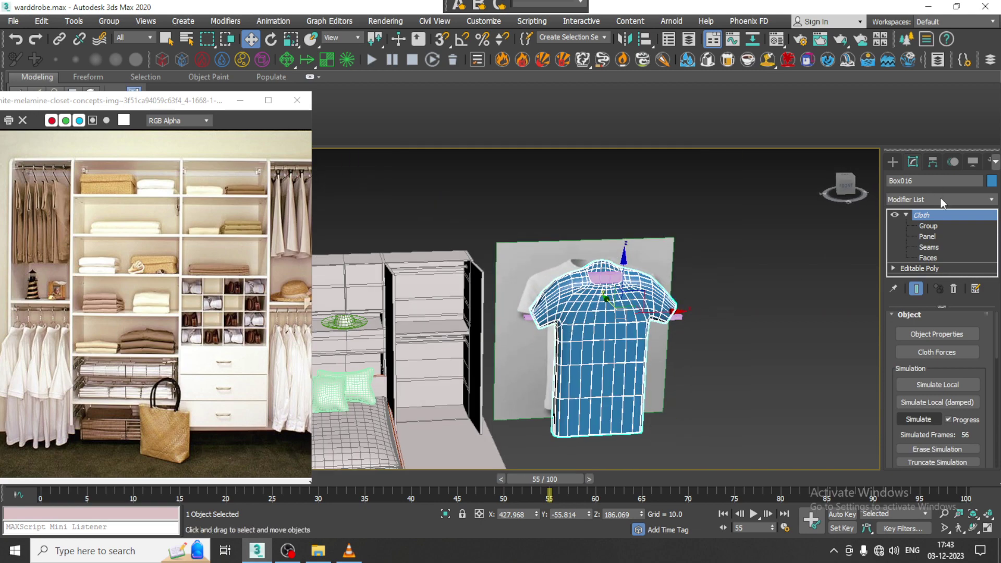
click(927, 225)
scroll(499, 284, up, 3)
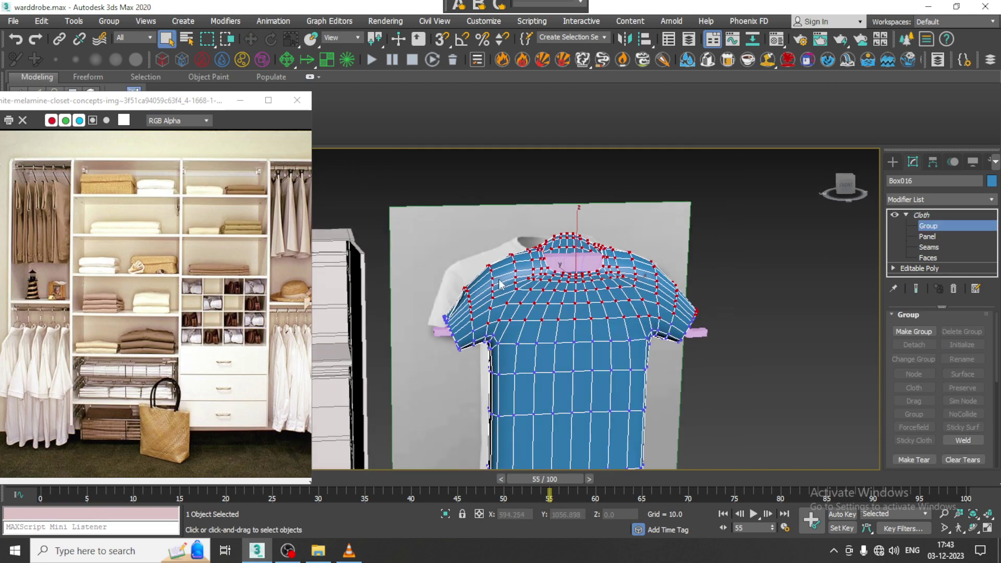
click(923, 214)
right_click(551, 313)
mouse_move(615, 451)
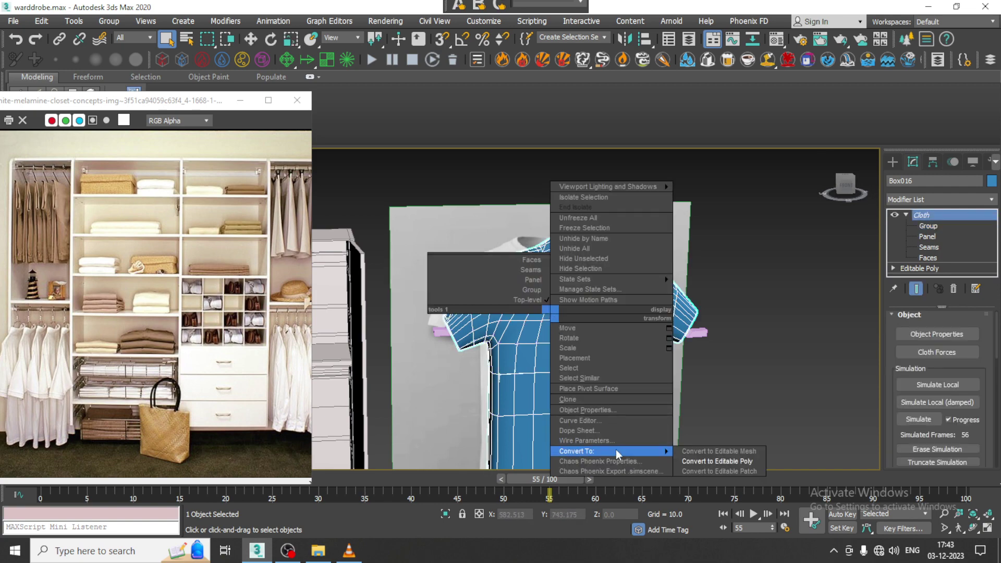
click(750, 461)
Step: Select the shirt's vertices from the neck down through the sleeves and lower them slightly towards the hanger
key(1)
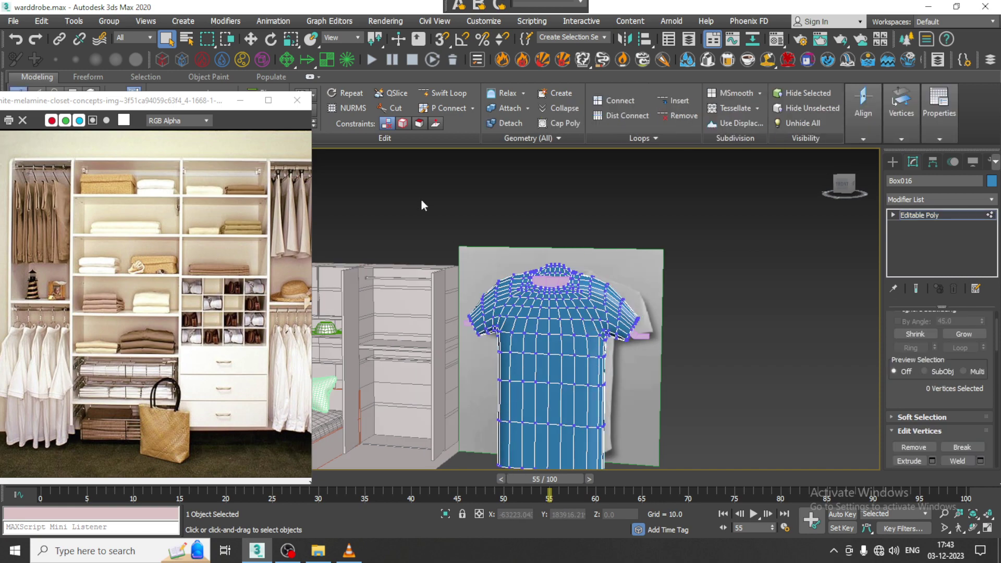
key(w)
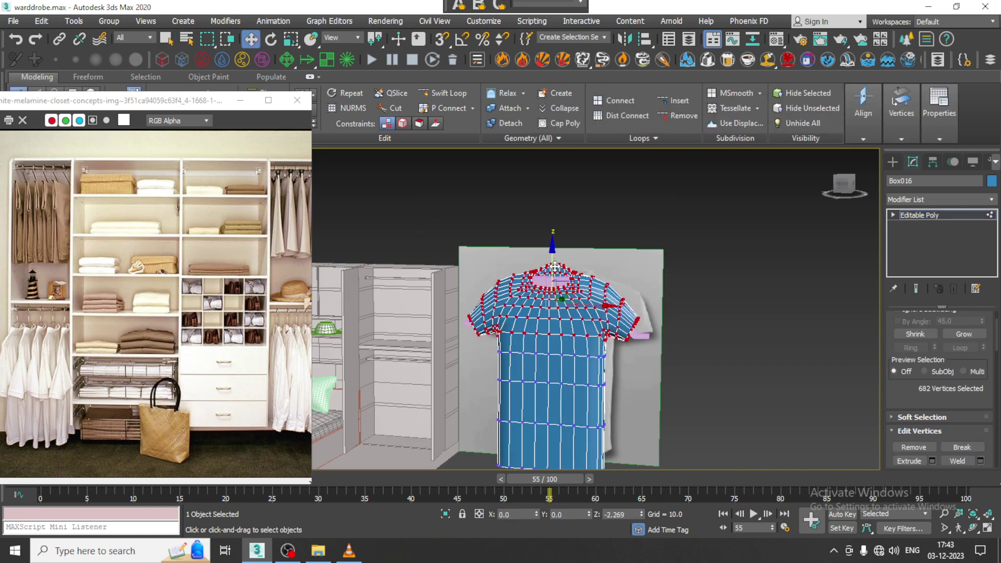
drag(554, 267, 563, 269)
alt+middle_drag(562, 270, 599, 265)
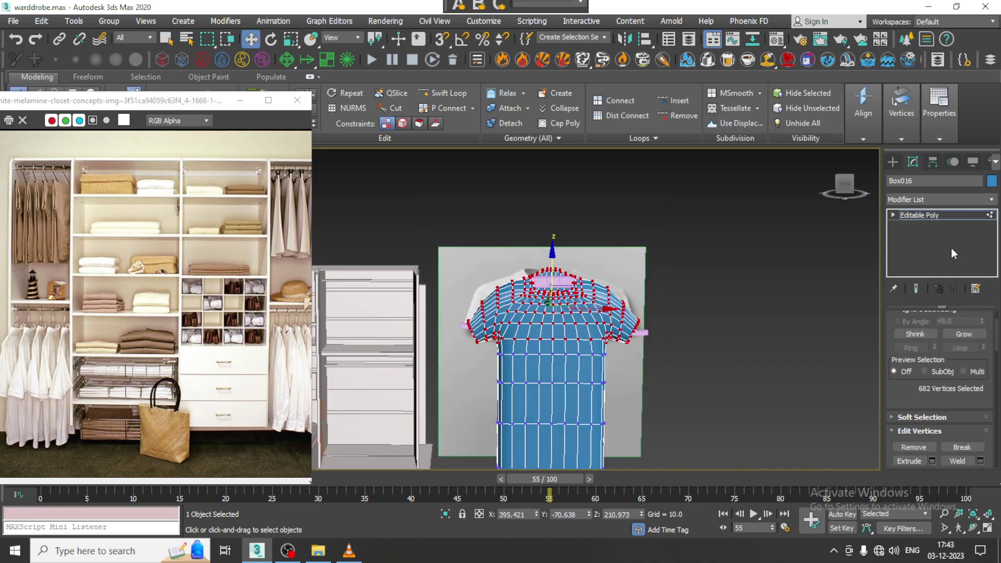
Step: Leave the shirt's vertex editing, add the hanger to the selection, and scale both down uniformly to roughly half size
click(893, 164)
alt+middle_drag(725, 326, 748, 331)
ctrl+click(646, 333)
scroll(636, 342, down, 3)
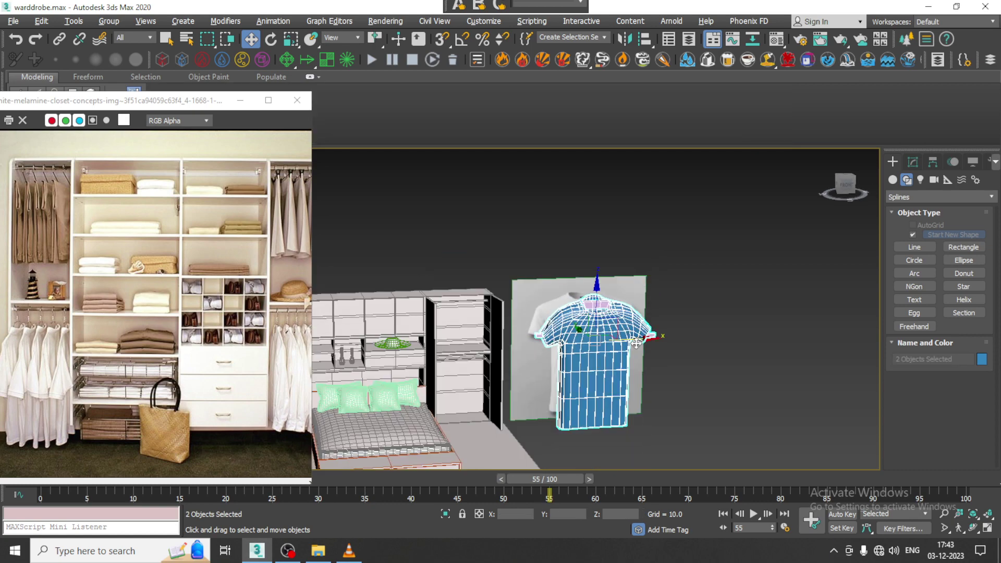
alt+middle_drag(635, 342, 606, 342)
key(r)
drag(600, 344, 643, 425)
Step: Set the angle snap increment to 90 degrees and rotate the shirt and hanger a quarter turn about the vertical axis
key(e)
drag(627, 355, 595, 359)
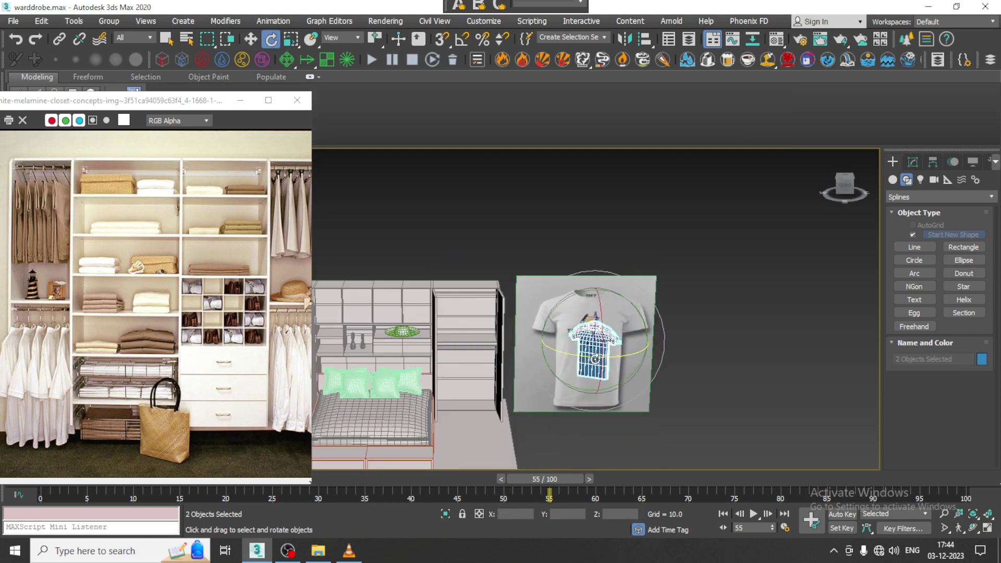
key(ctrl+z)
right_click(457, 40)
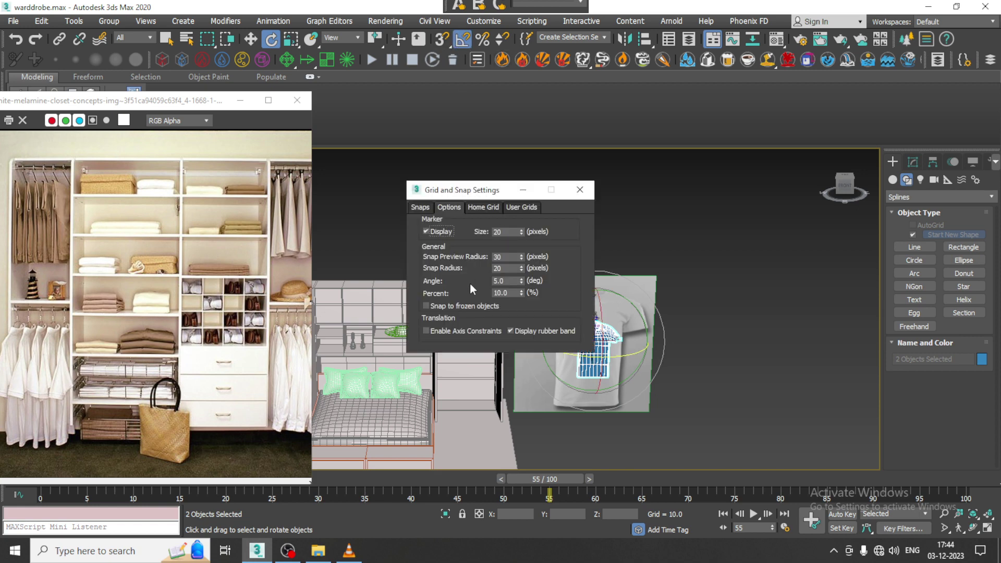
text(90)
key(Return)
click(579, 189)
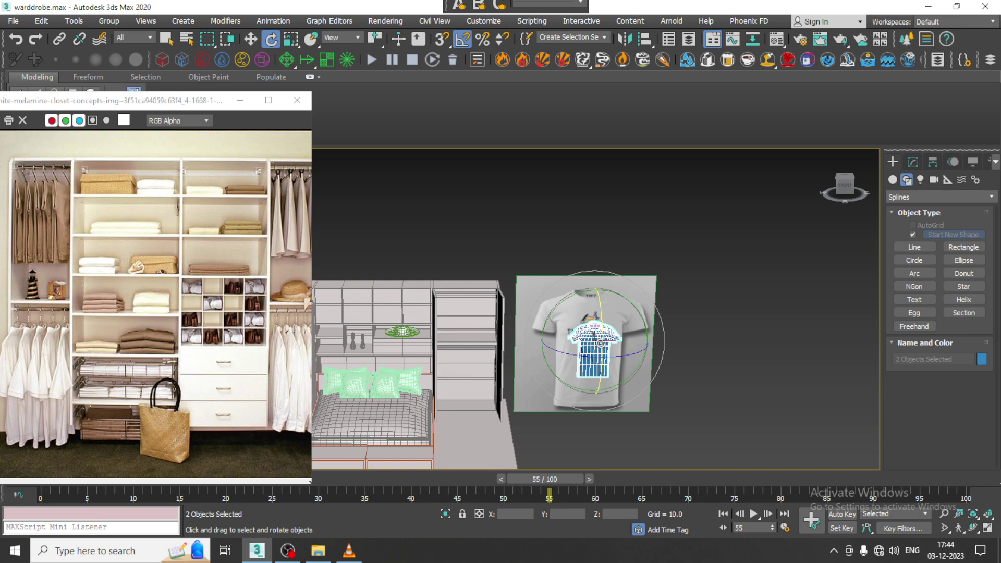
drag(627, 355, 589, 351)
Step: Lower the shirt and hanger and move them sideways from the reference image to in front of the wardrobe's open hanging compartment
key(w)
drag(596, 305, 597, 368)
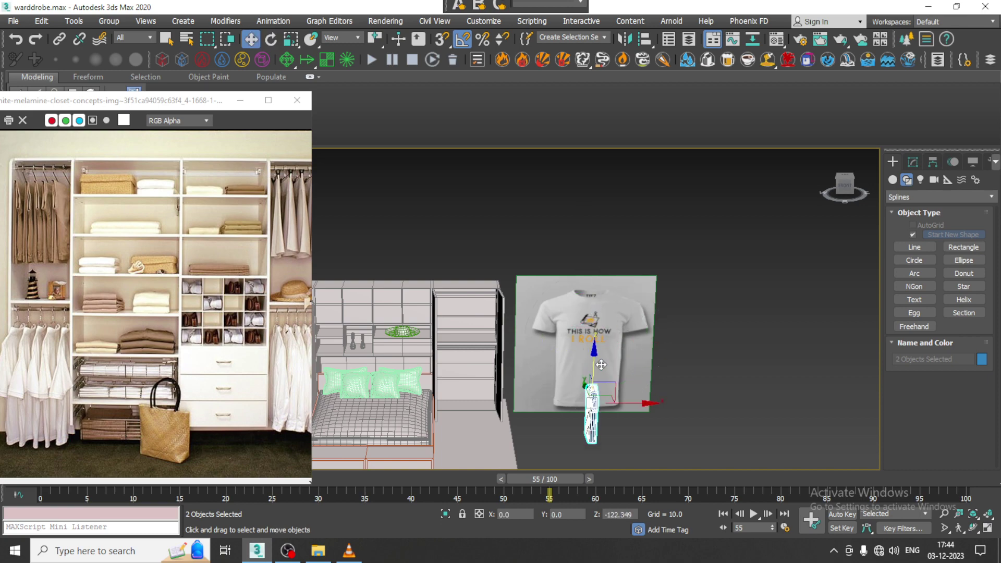
alt+middle_drag(588, 376, 510, 389)
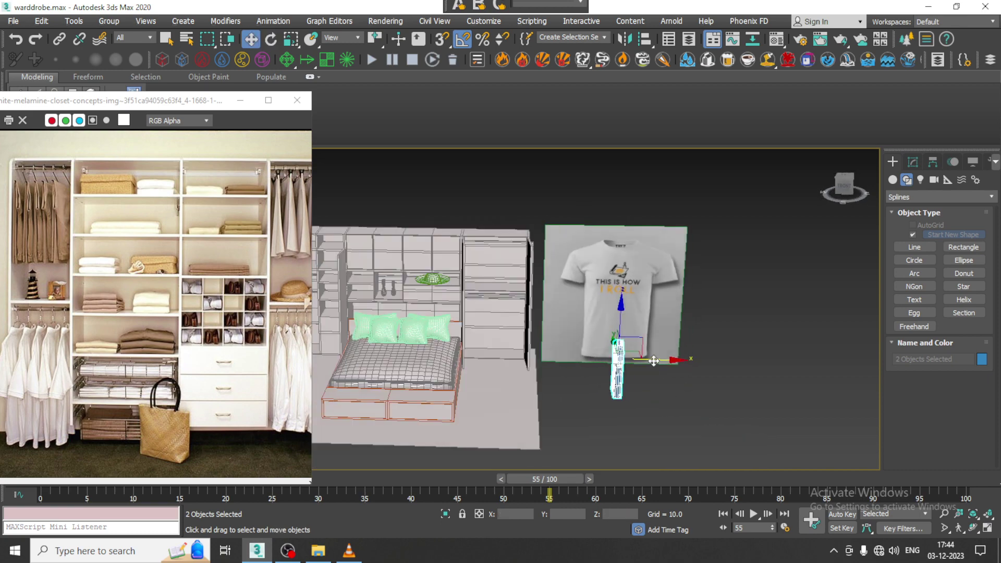
drag(633, 359, 488, 358)
Step: Raise the shirt and hanger and position them near the inner side of the wardrobe's hanging compartment, just below the rod
scroll(469, 344, up, 3)
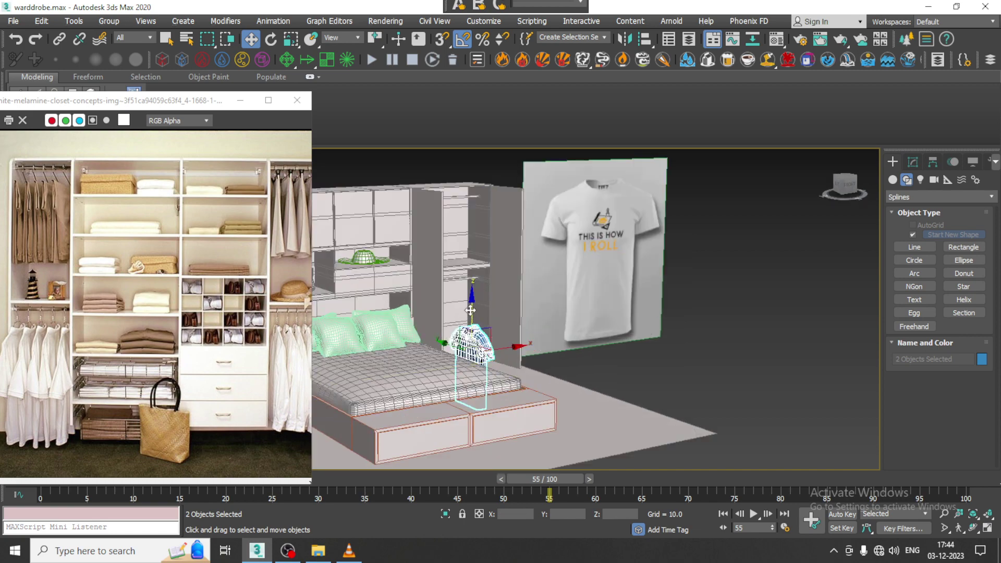
drag(470, 310, 471, 277)
scroll(471, 279, up, 3)
alt+middle_drag(472, 280, 471, 331)
drag(467, 324, 389, 271)
alt+middle_drag(391, 273, 411, 281)
scroll(365, 284, up, 2)
drag(418, 256, 418, 251)
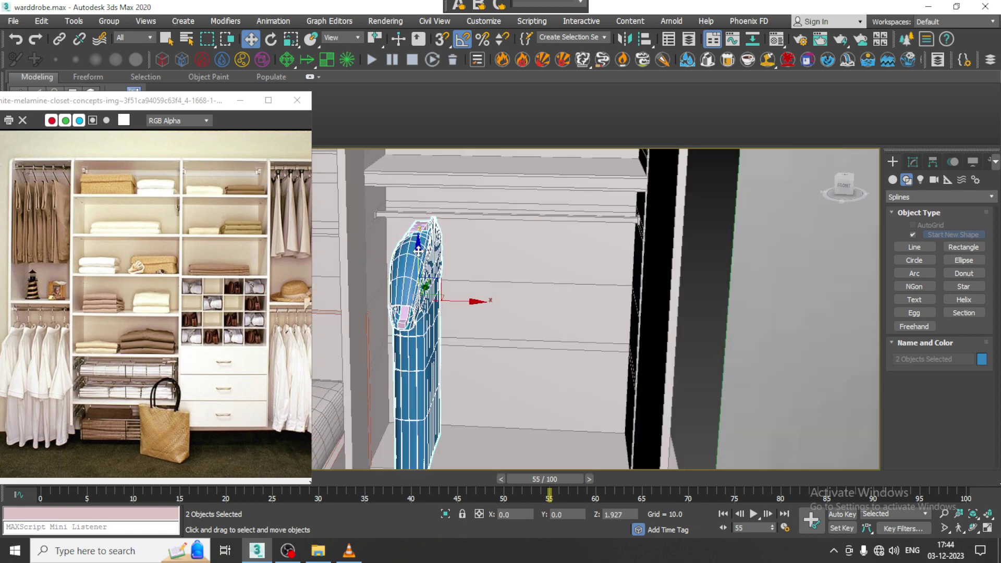
Step: Select only the hanger and scale it down uniformly to about 84% so its ends stay inside the shirt's sleeves
scroll(418, 251, down, 4)
key(alt+w)
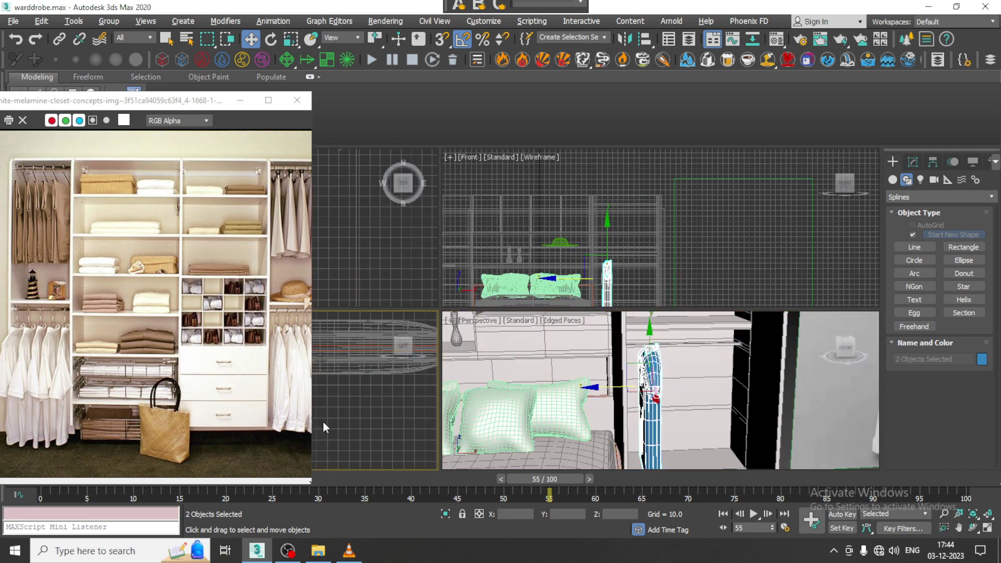
key(alt+w)
key(z)
scroll(589, 307, down, 2)
scroll(584, 297, up, 4)
middle_drag(601, 295, 646, 273)
scroll(611, 280, down, 4)
scroll(601, 290, up, 2)
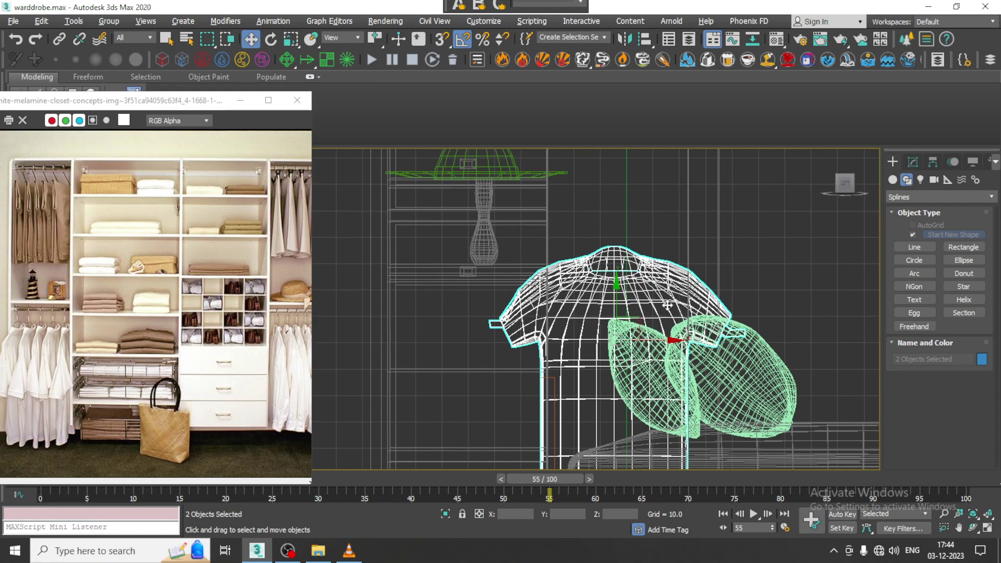
scroll(645, 265, up, 3)
click(640, 202)
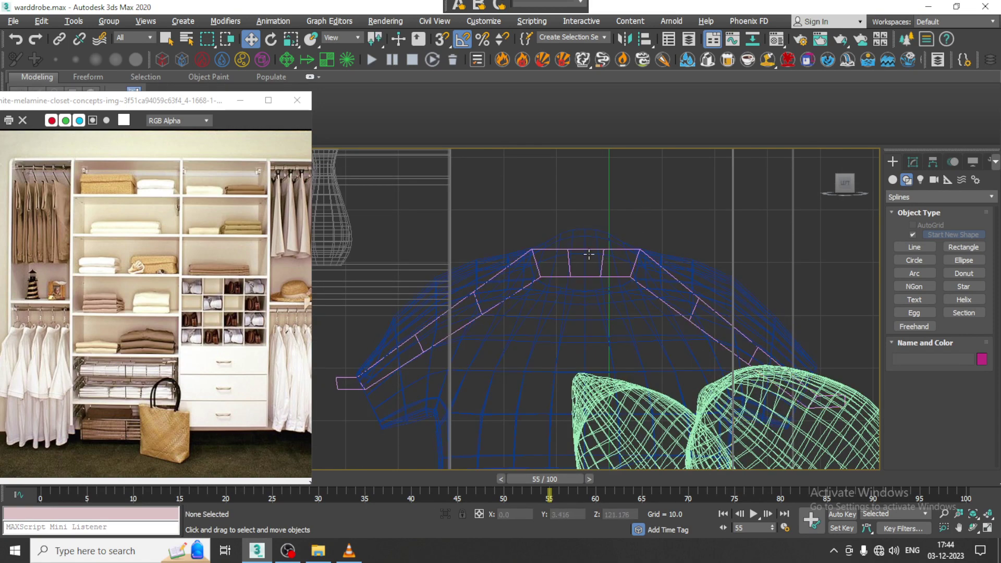
click(588, 250)
middle_drag(595, 255, 714, 239)
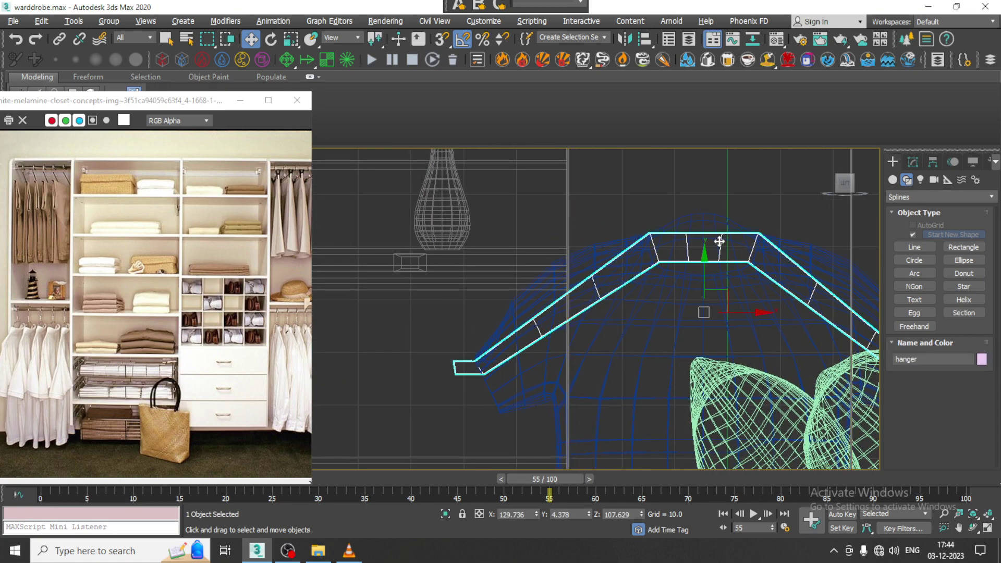
scroll(724, 243, down, 4)
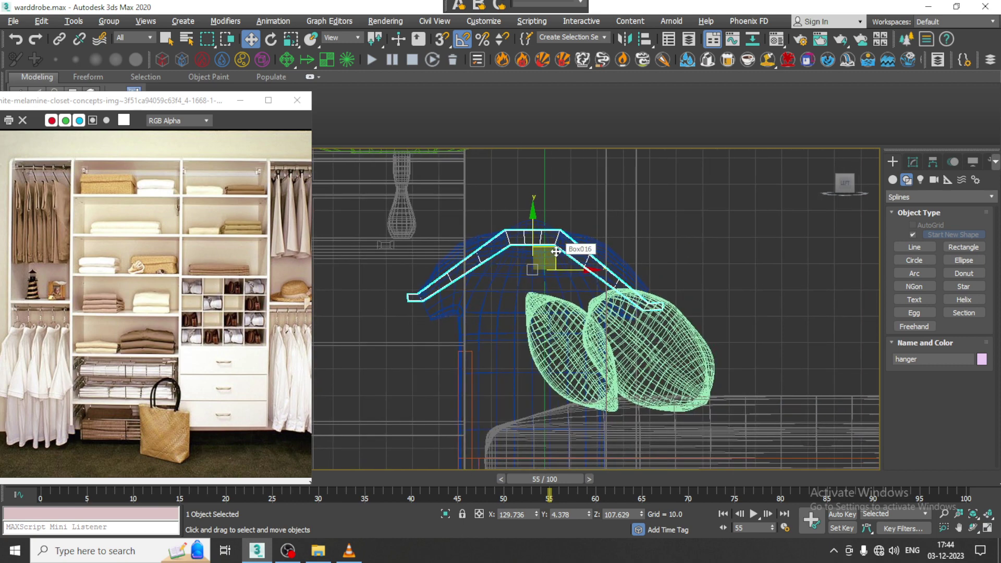
key(r)
drag(541, 262, 541, 281)
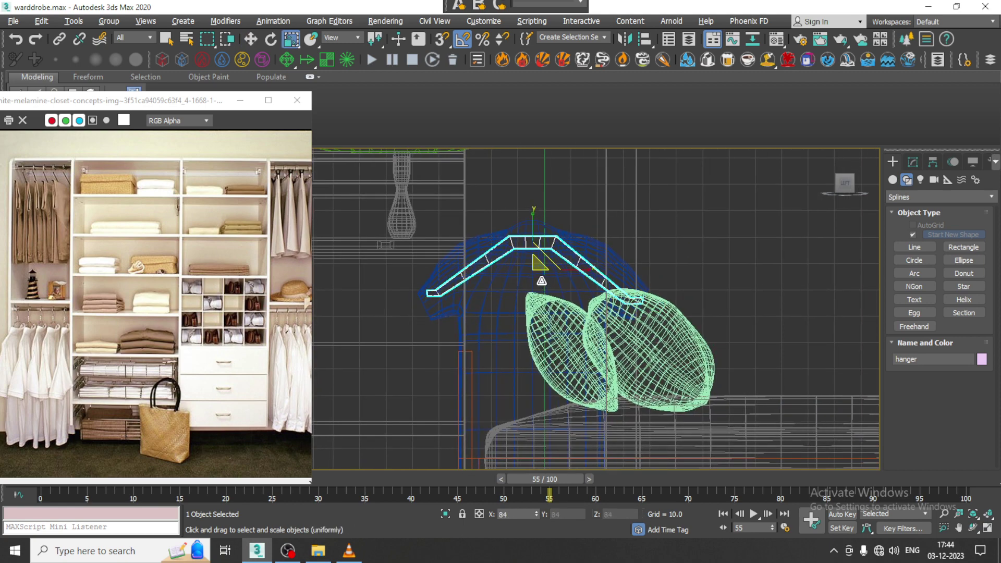
key(w)
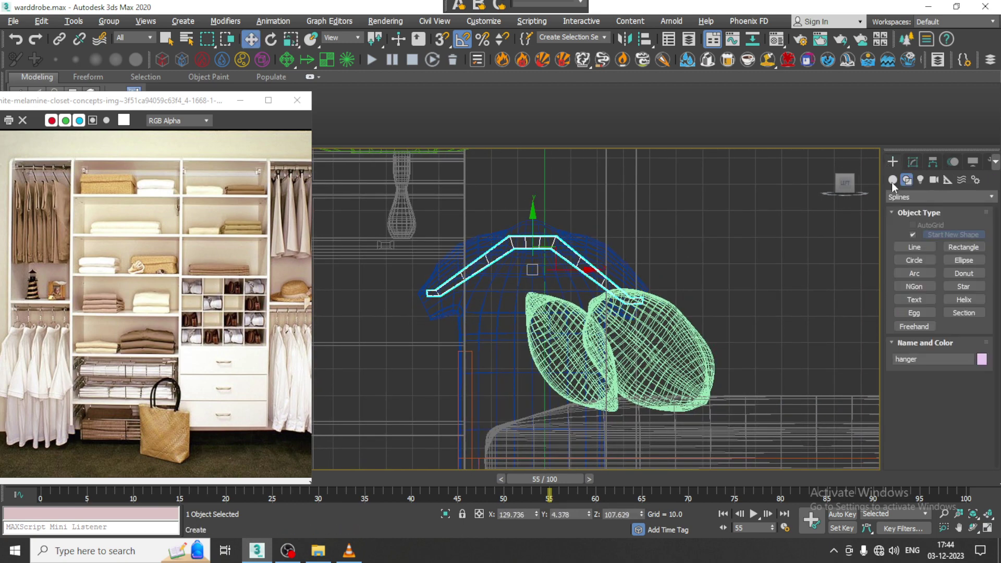
Step: Draw a five-point line outlining a hook above the hanger's centre, with the spline's viewport rendering turned off
click(914, 247)
scroll(517, 281, up, 5)
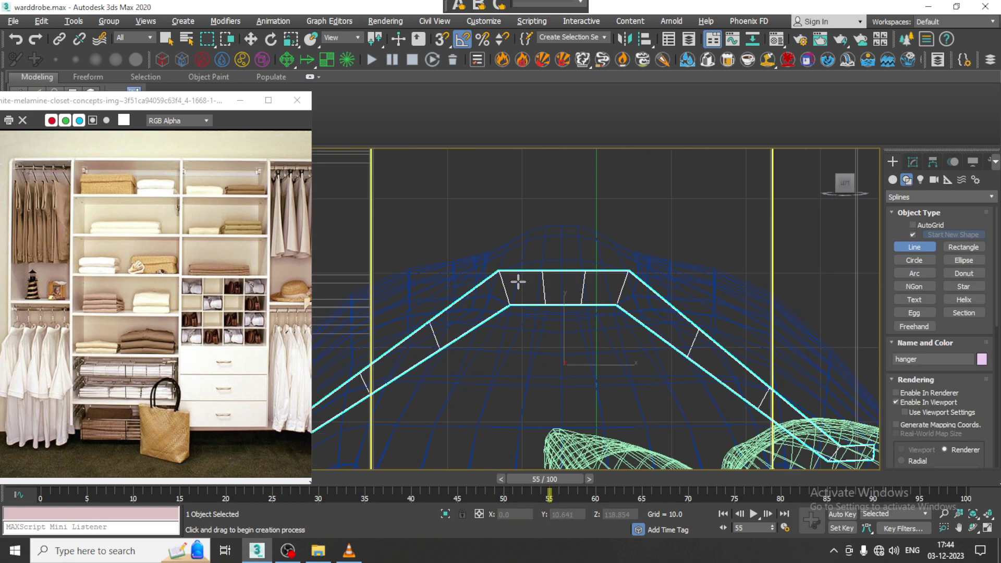
click(529, 231)
right_click(557, 218)
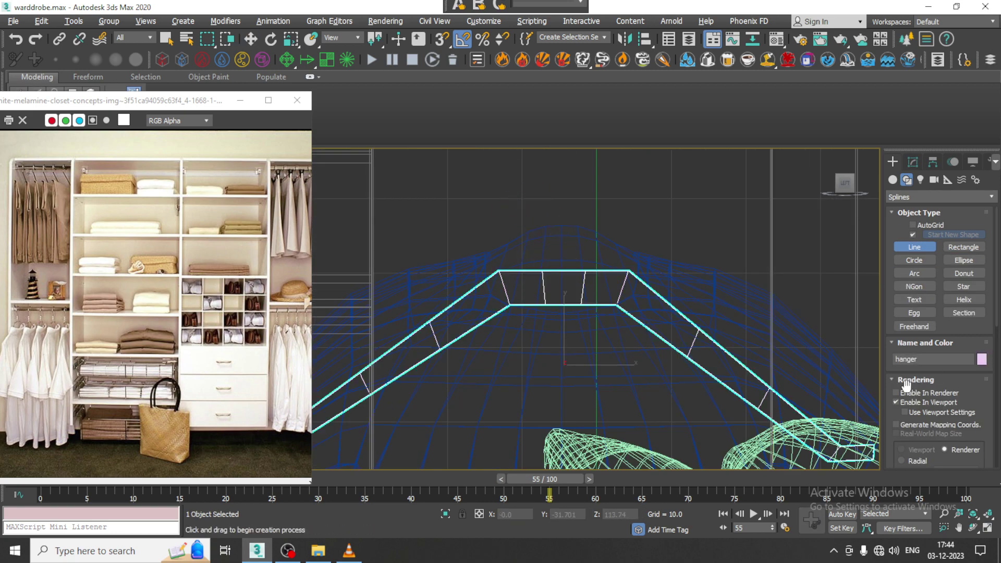
click(532, 237)
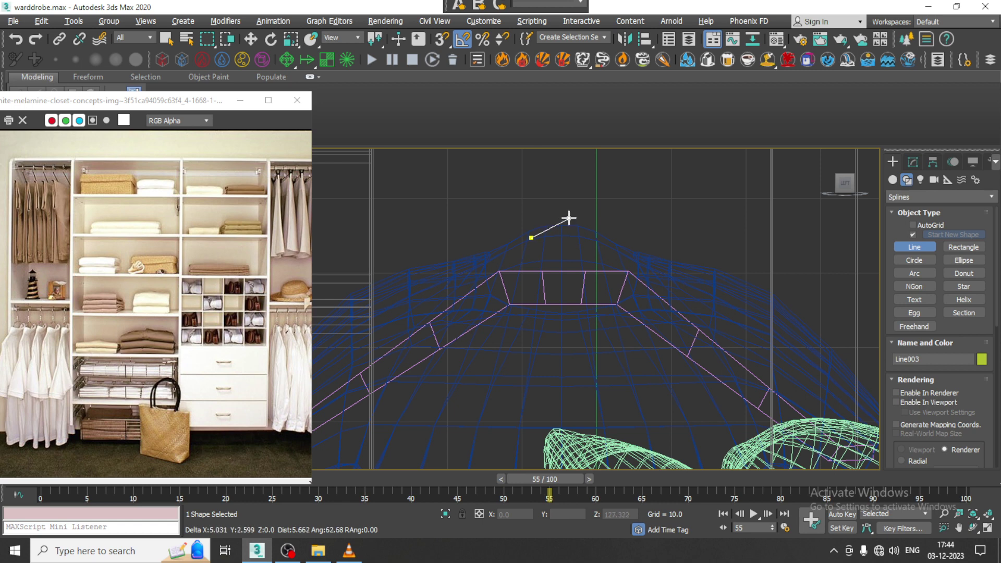
click(570, 287)
right_click(570, 288)
Step: Fillet the hook line's upper vertices by about 7.1 and move its free end inward to curl the hook
drag(502, 196, 648, 249)
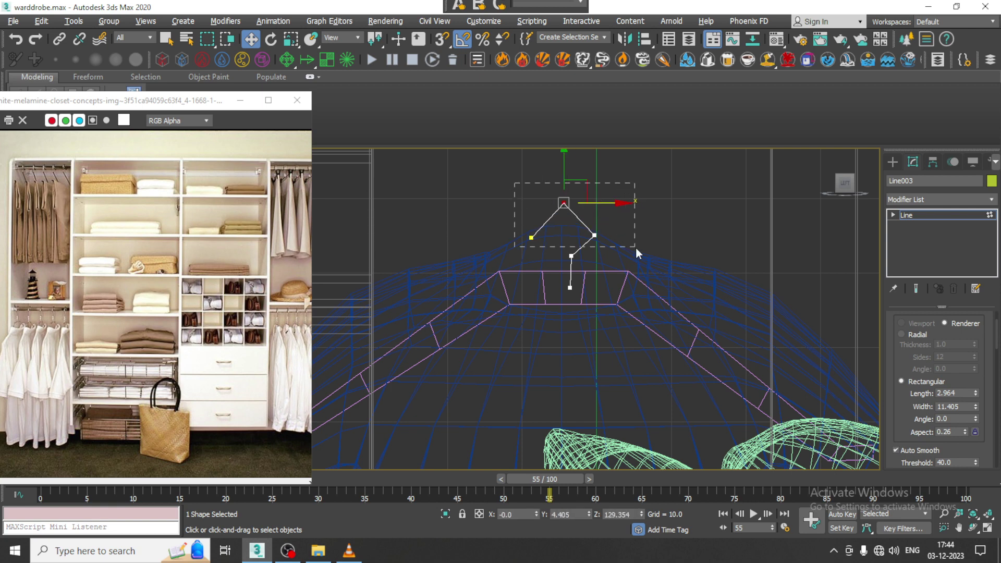
drag(636, 248, 637, 249)
scroll(918, 250, down, 5)
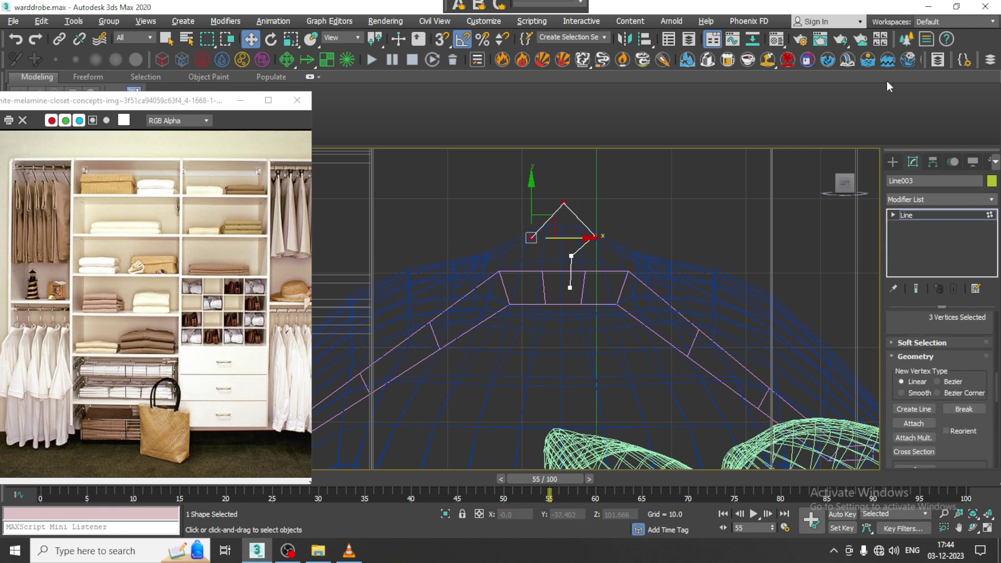
scroll(962, 443, down, 5)
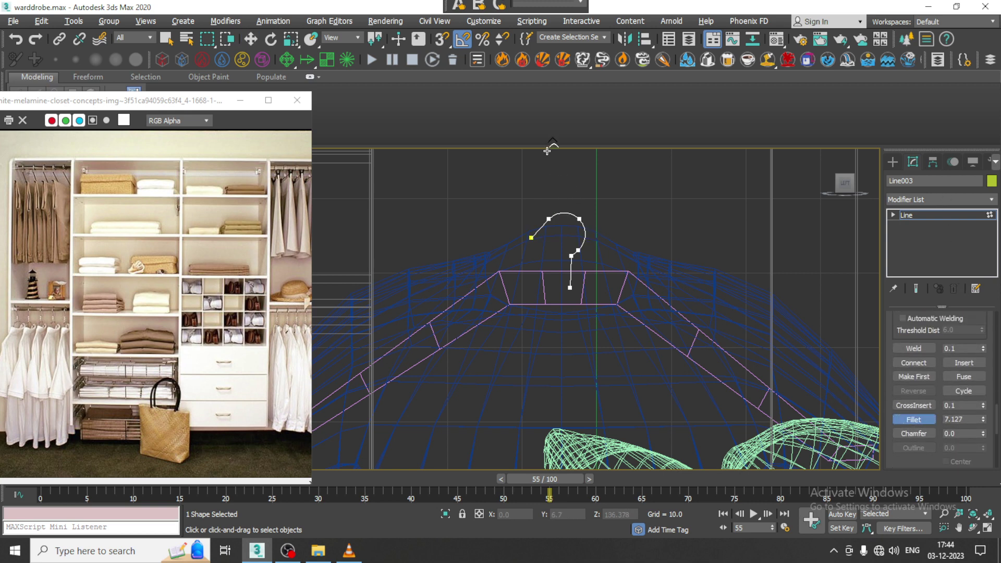
key(w)
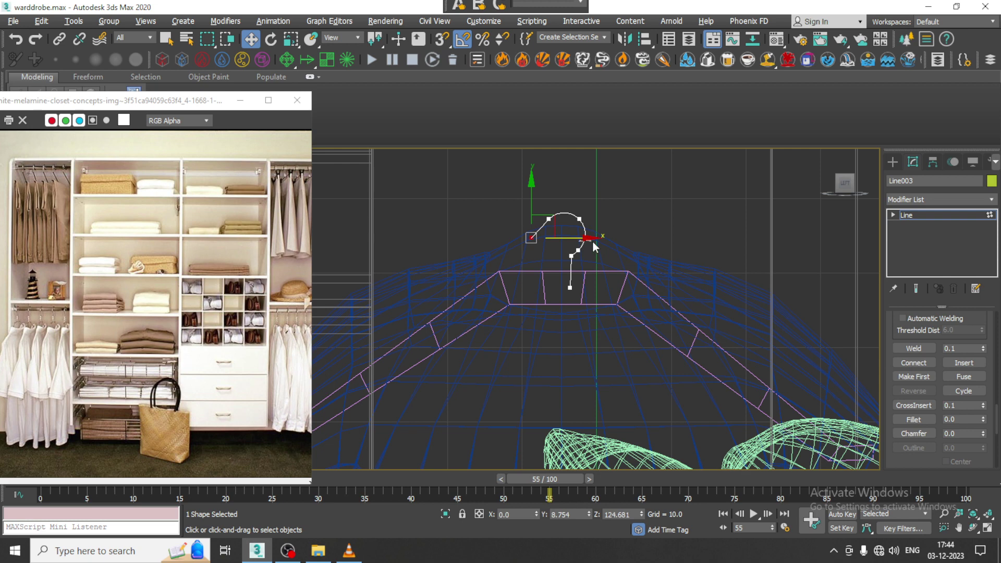
drag(579, 237, 594, 238)
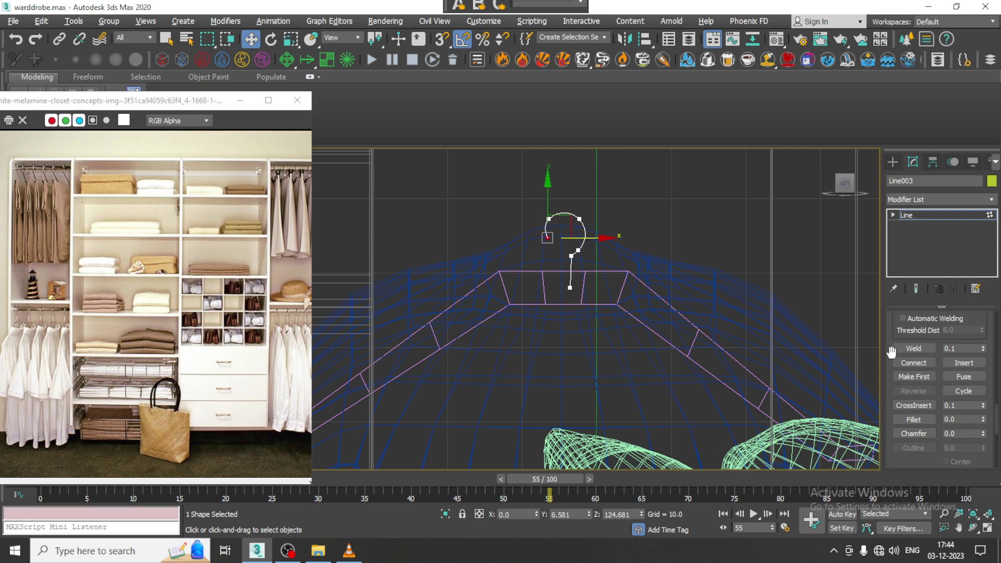
Step: Give the hook line a radial cross-section shown in the viewport, with a thickness of 0.55, and leave vertex editing
scroll(890, 347, up, 5)
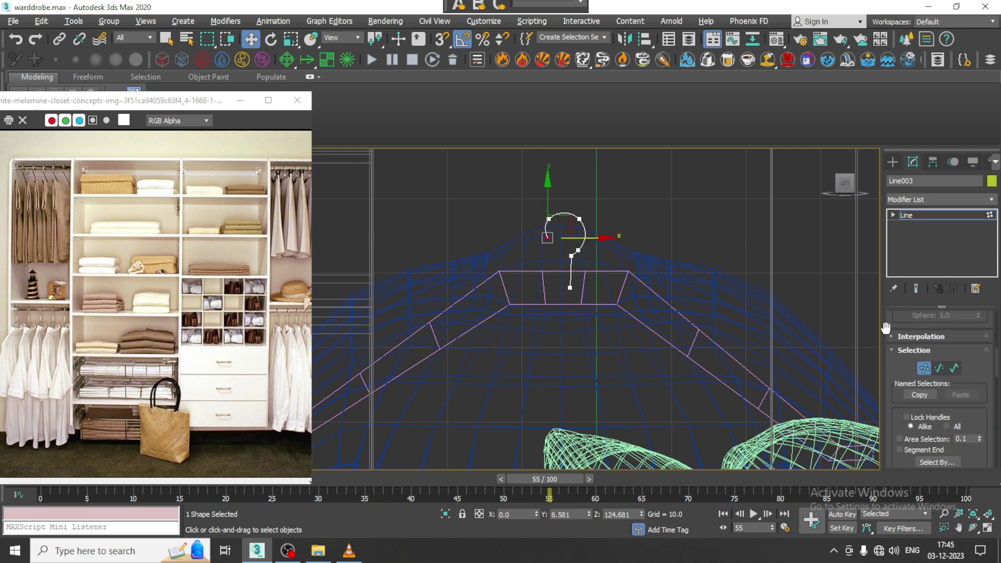
scroll(886, 327, up, 5)
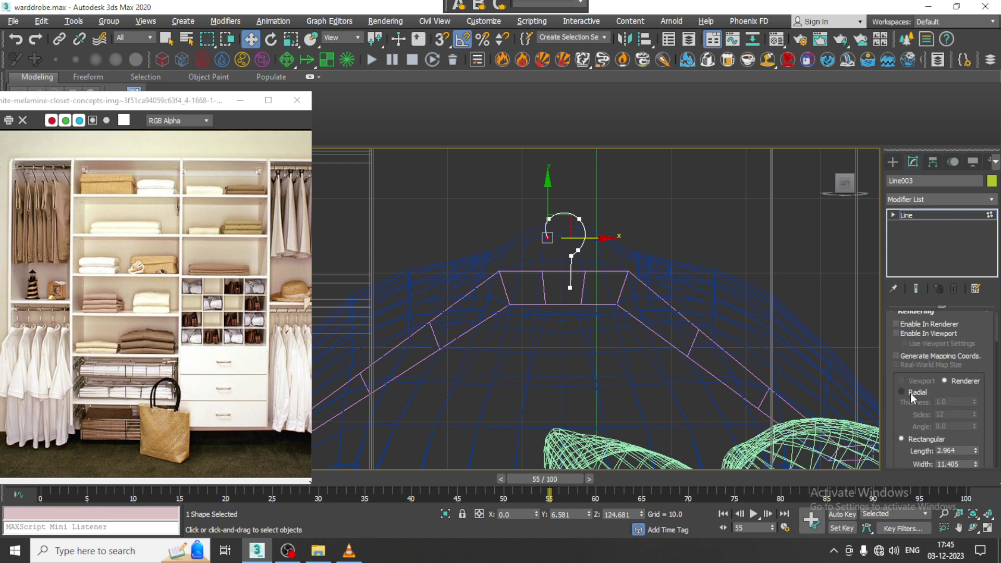
click(902, 392)
click(896, 333)
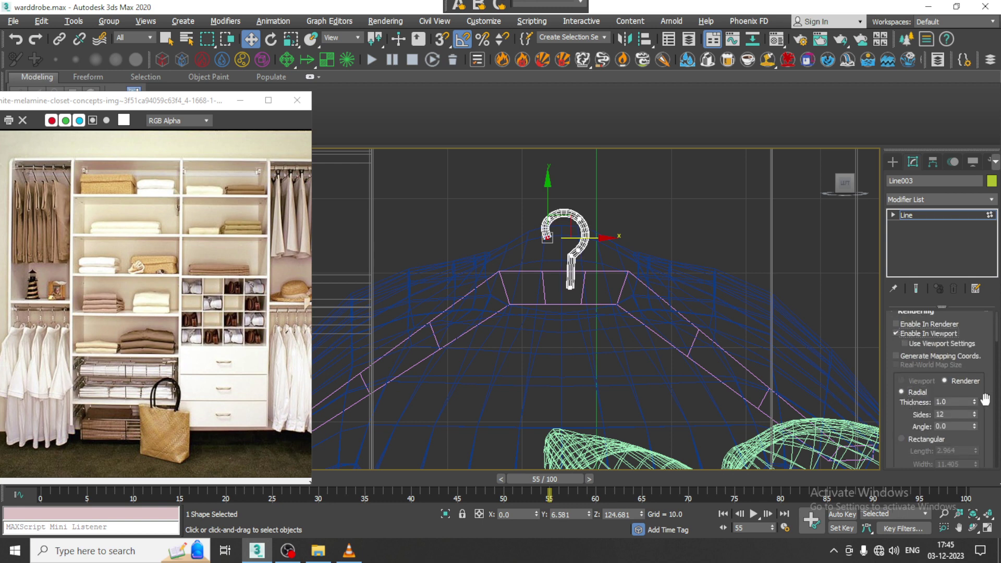
click(941, 212)
Step: Move the hook along the X axis in the perspective view to centre it on the hanger's thickness
key(alt+w)
middle_click(738, 385)
key(alt+w)
scroll(687, 336, down, 8)
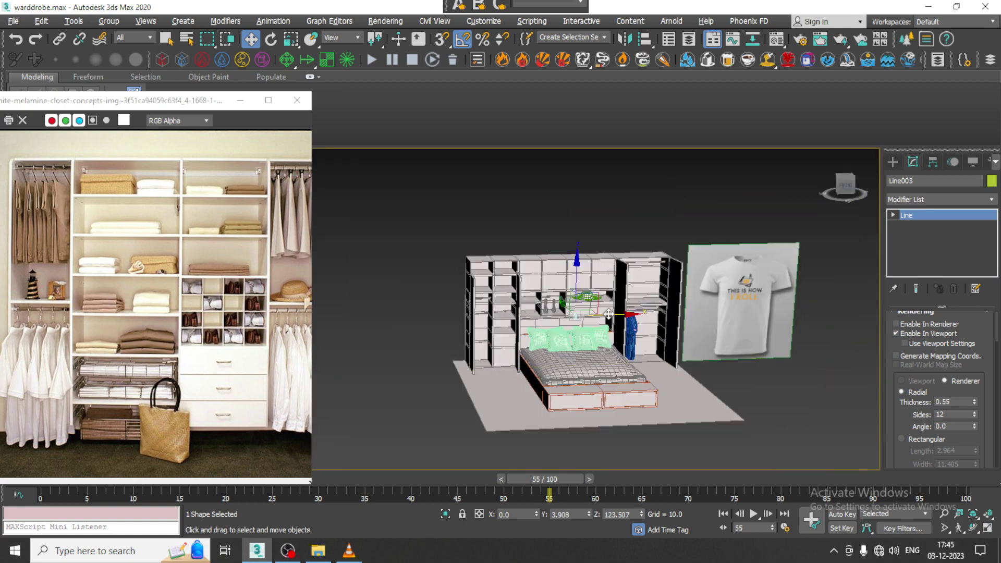
key(z)
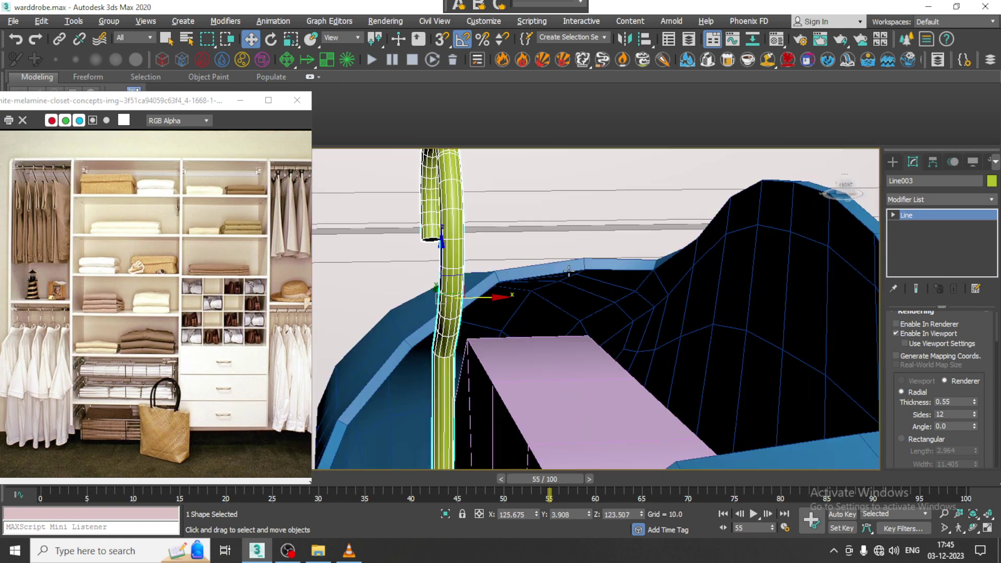
drag(497, 294, 660, 299)
Step: Add the shirt and hanger to the hook's selection and move all three back into the depth of the wardrobe
scroll(640, 300, down, 5)
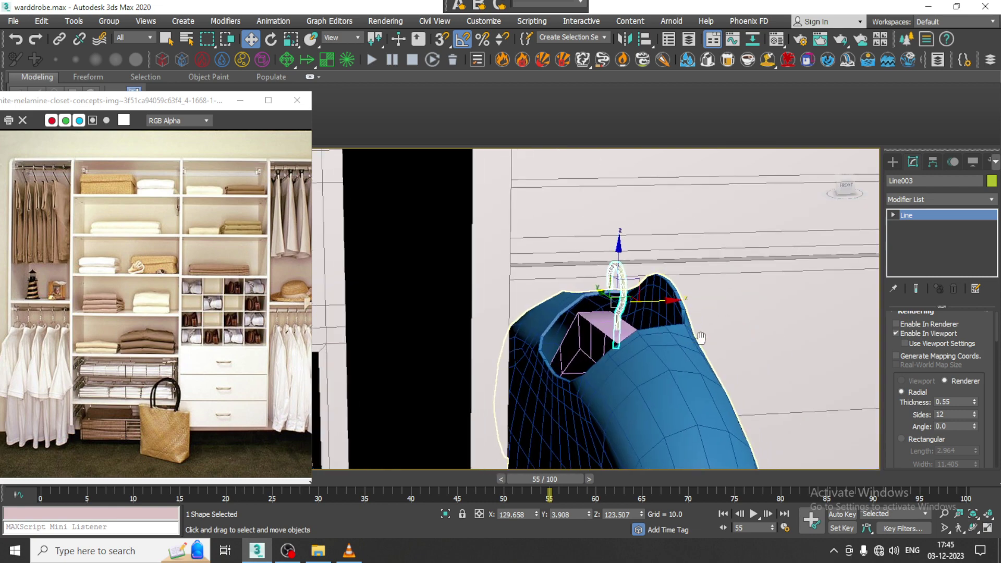
ctrl+click(678, 359)
ctrl+click(586, 347)
alt+middle_drag(586, 347, 619, 346)
key(alt+w)
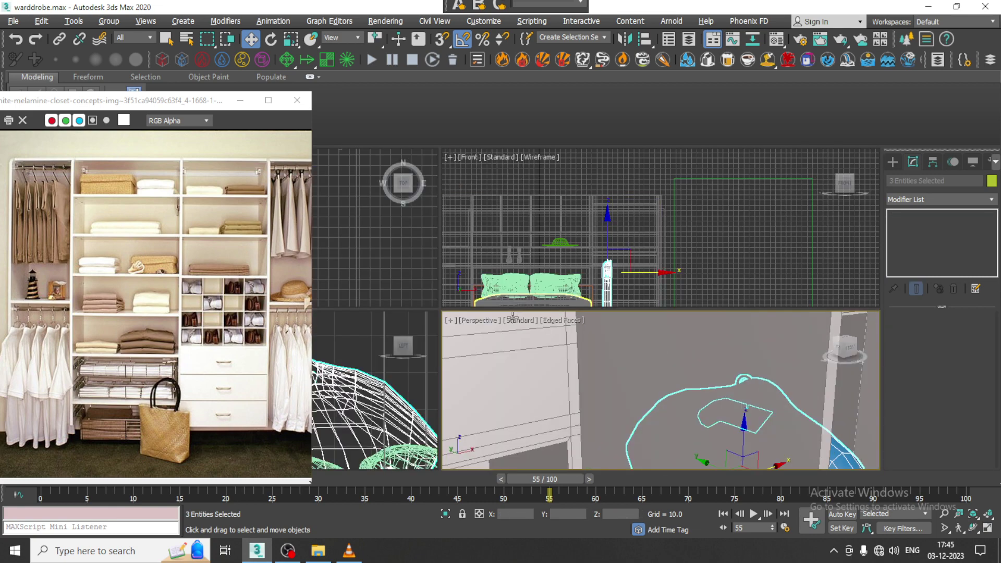
middle_click(373, 414)
key(alt+w)
scroll(515, 296, down, 3)
middle_drag(515, 296, 542, 313)
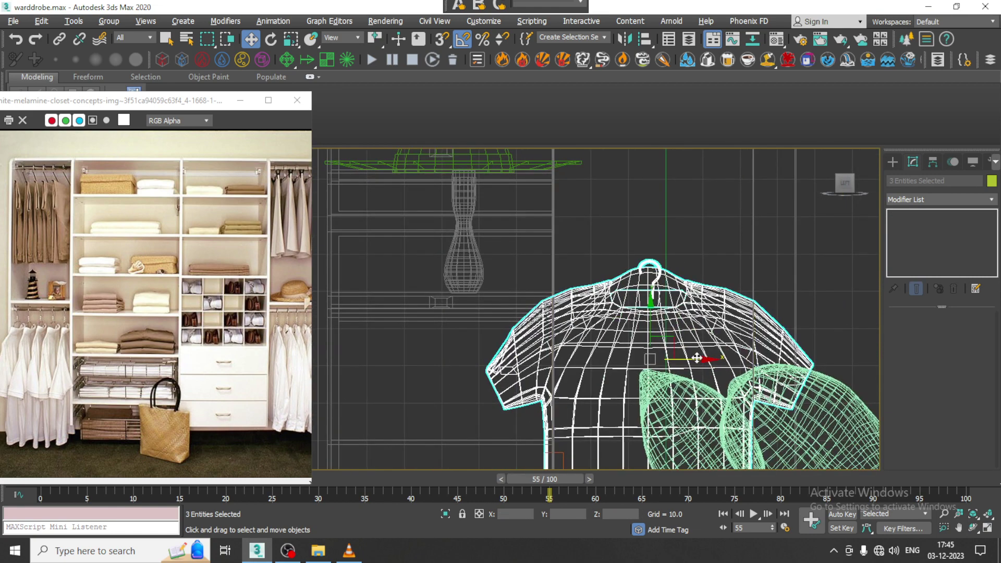
scroll(514, 384, up, 2)
middle_drag(514, 384, 495, 332)
drag(495, 332, 495, 335)
middle_drag(495, 336, 542, 312)
Step: Scale the shirt, hanger and hook down slightly together and raise them towards the hanging rod
key(r)
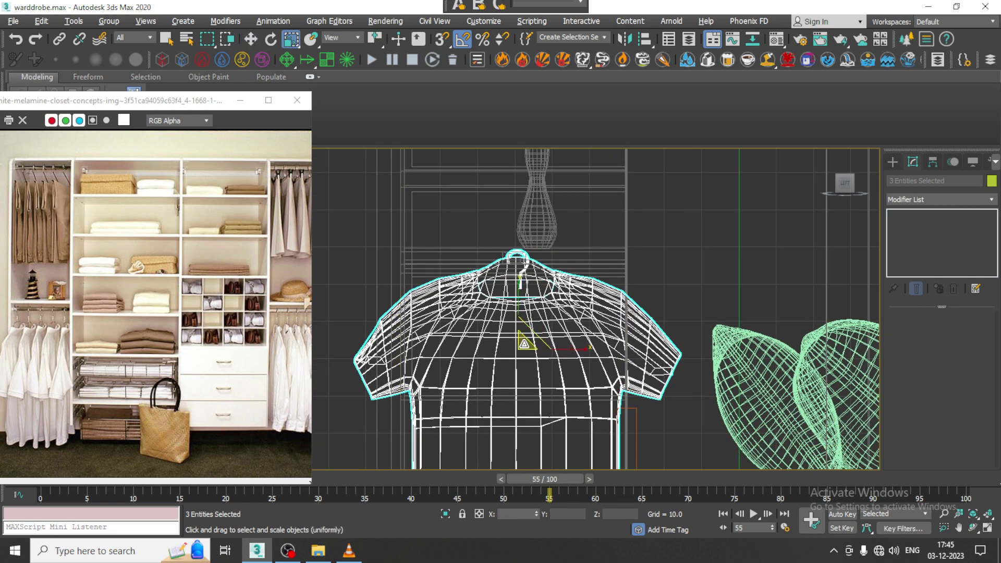
mouse_move(524, 342)
mouse_down()
mouse_move(535, 364)
mouse_move(531, 338)
mouse_up()
key(w)
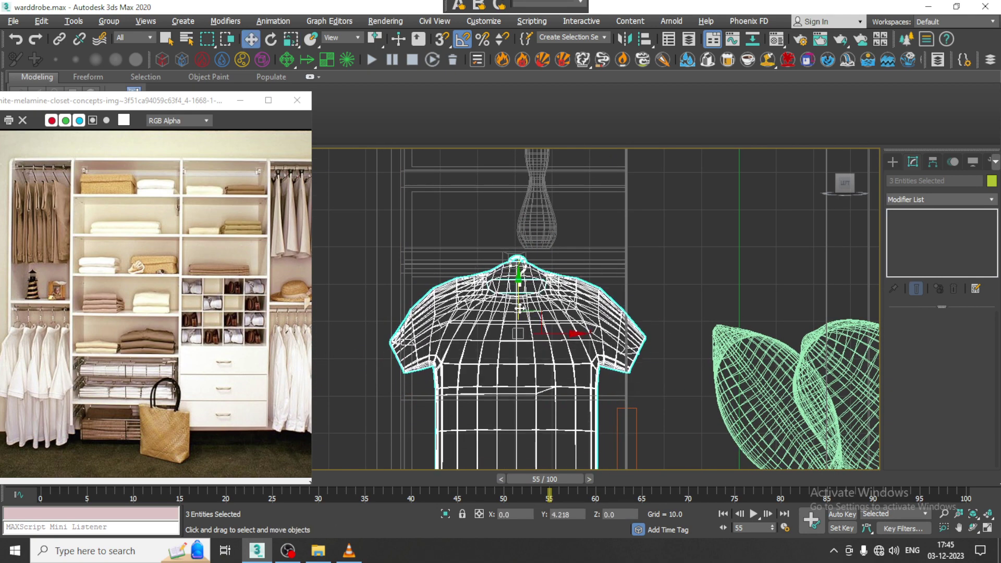
Step: Select the shirt and its hanger and scale both narrower along their width in the left view, so they fit the wardrobe's depth
key(alt+w)
key(alt+w)
alt+middle_drag(682, 365, 632, 358)
scroll(579, 312, up, 3)
alt+middle_drag(579, 312, 607, 290)
scroll(584, 302, up, 3)
click(607, 291)
ctrl+click(651, 267)
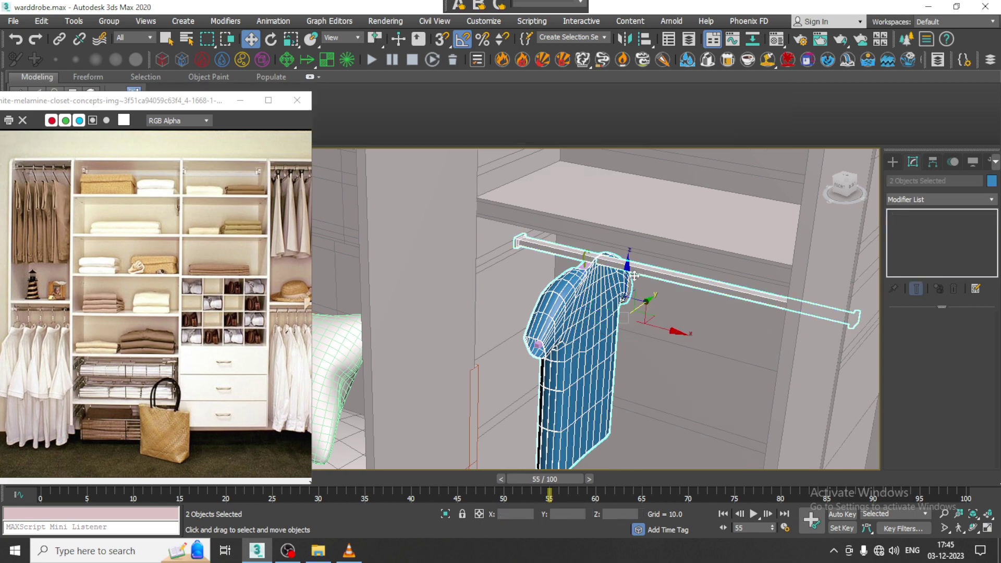
alt+middle_drag(652, 267, 640, 297)
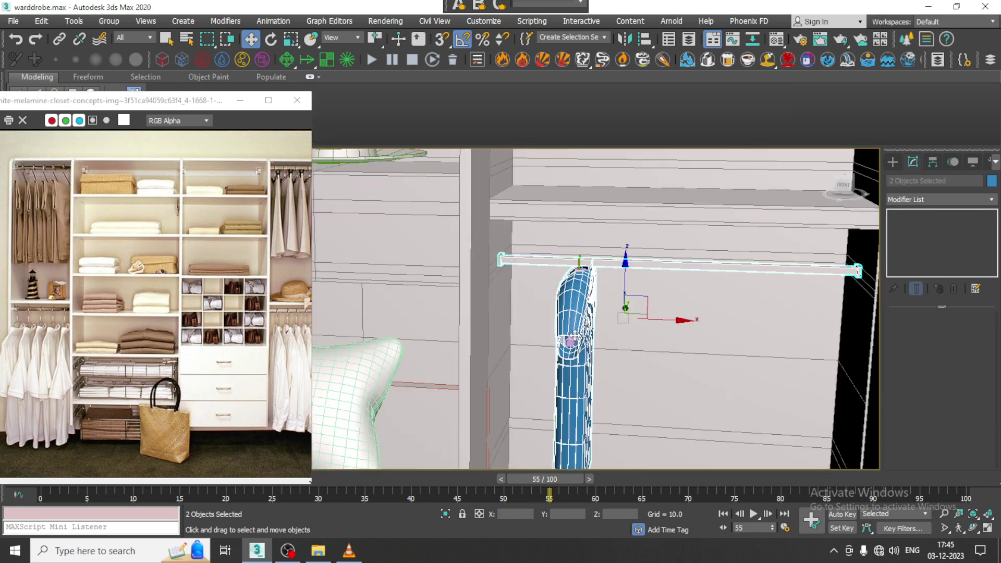
key(alt+w)
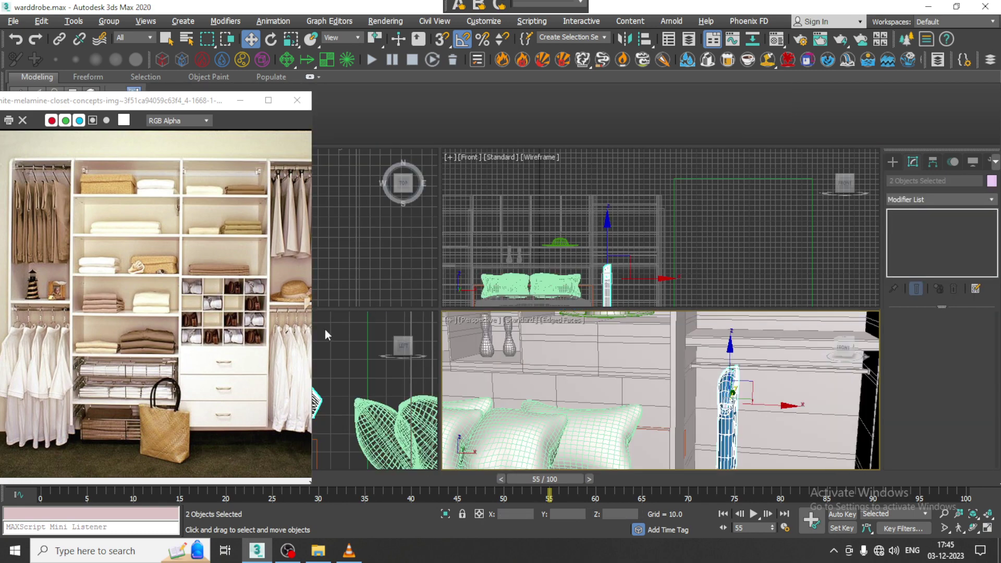
right_click(412, 376)
key(z)
key(alt+w)
key(r)
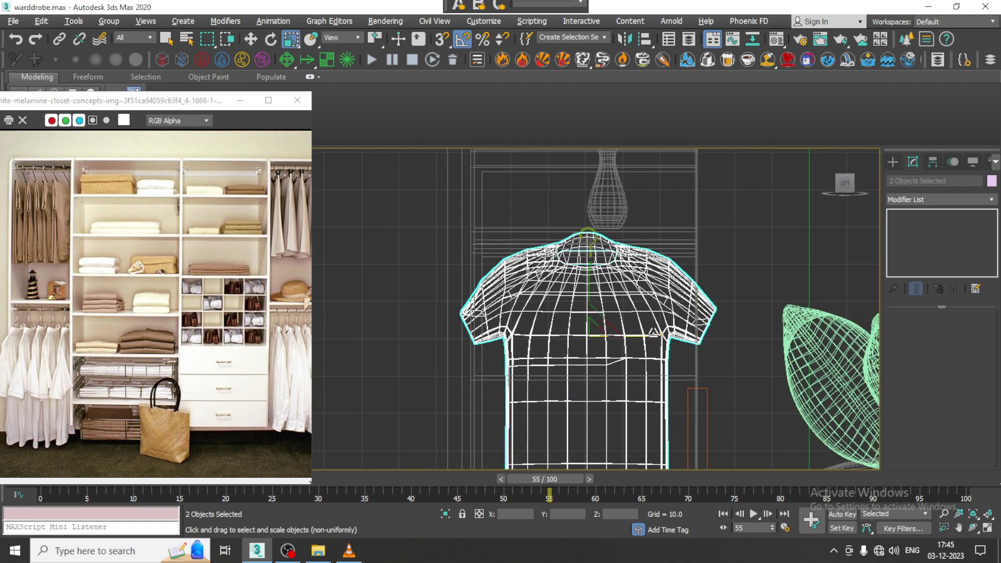
drag(652, 337, 647, 337)
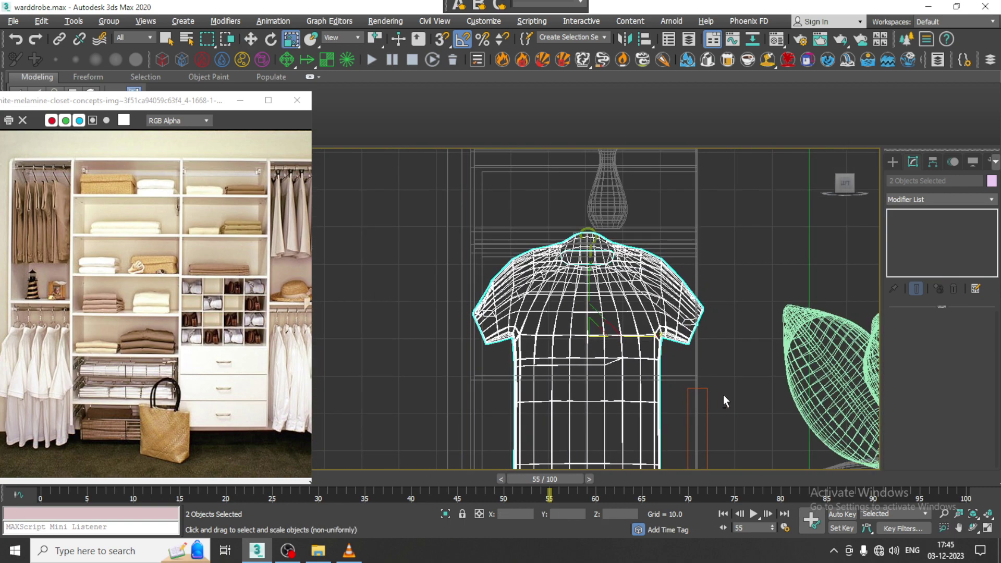
Step: Add the hook to the shirt and hanger selection and clone the set along the X axis of the rod as 4 independent copies
key(alt+w)
key(z)
key(alt+w)
key(w)
mouse_move(665, 359)
alt+middle_down()
mouse_move(630, 297)
mouse_move(581, 306)
mouse_move(559, 206)
mouse_move(604, 264)
mouse_move(573, 272)
alt+middle_up()
ctrl+click(559, 214)
shift+drag(573, 272, 621, 272)
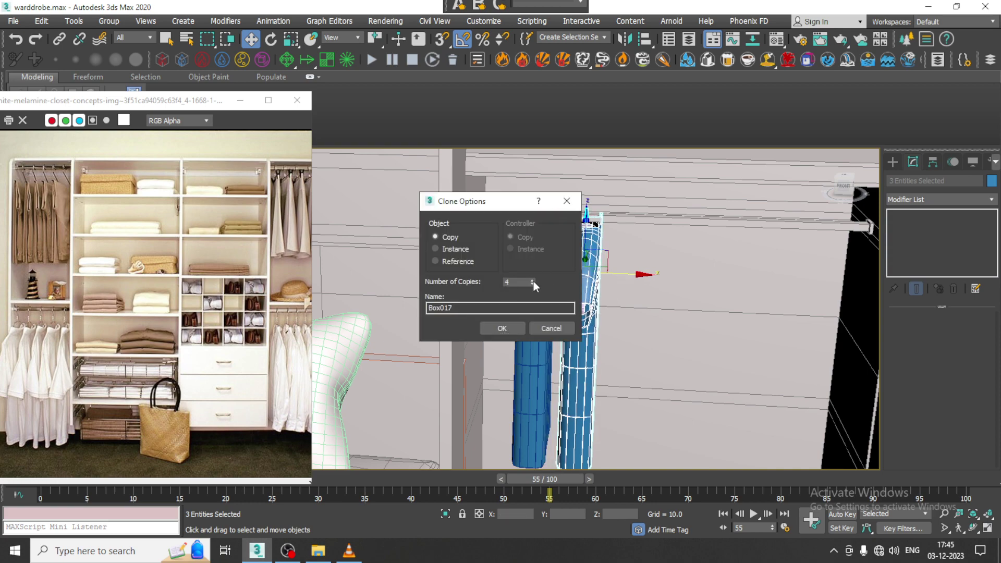
click(502, 327)
Step: Delete the plane with the T-shirt reference image standing beside the wardrobe
scroll(672, 279, down, 5)
scroll(672, 279, down, 6)
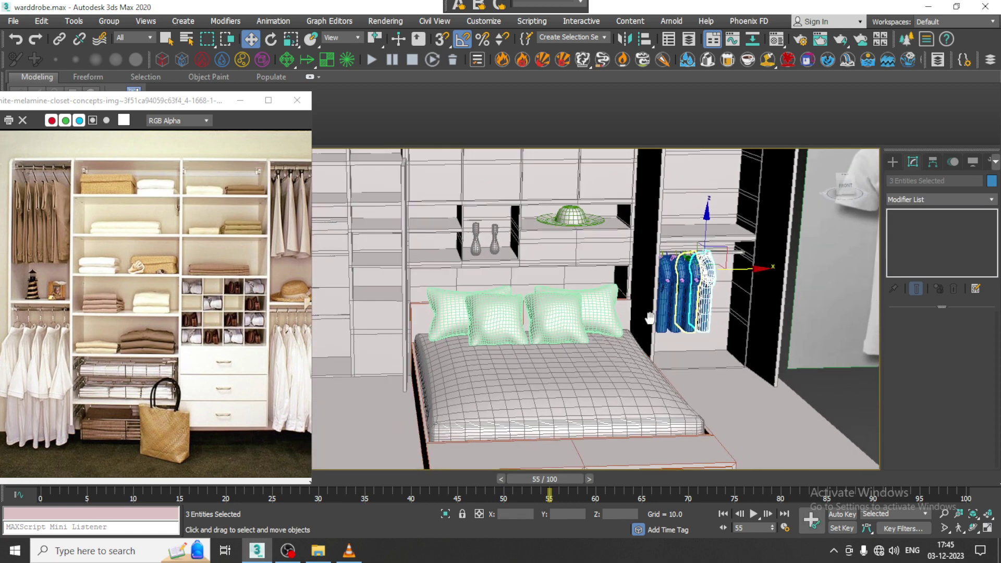
click(772, 281)
click(773, 280)
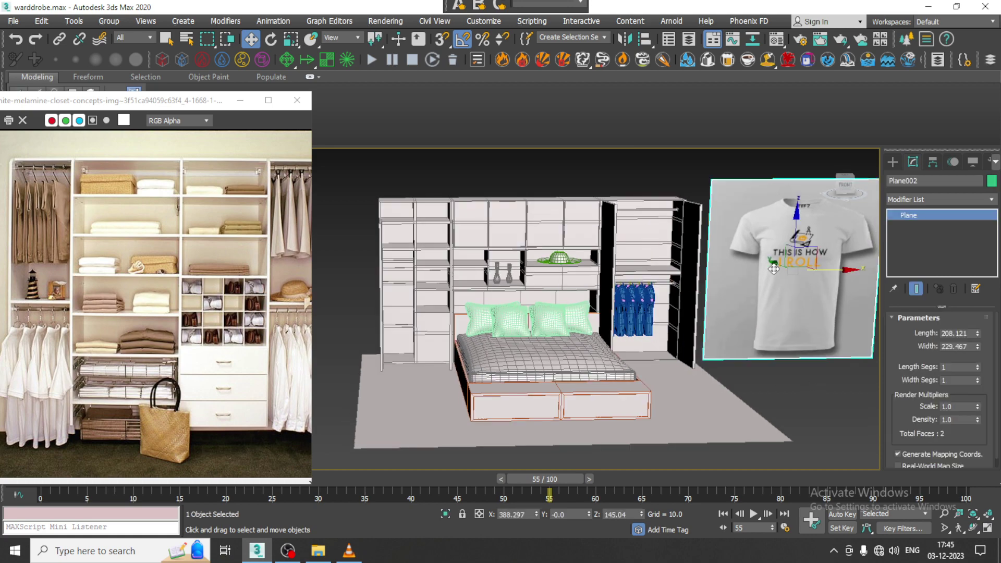
key(Delete)
scroll(730, 290, up, 5)
scroll(746, 299, down, 3)
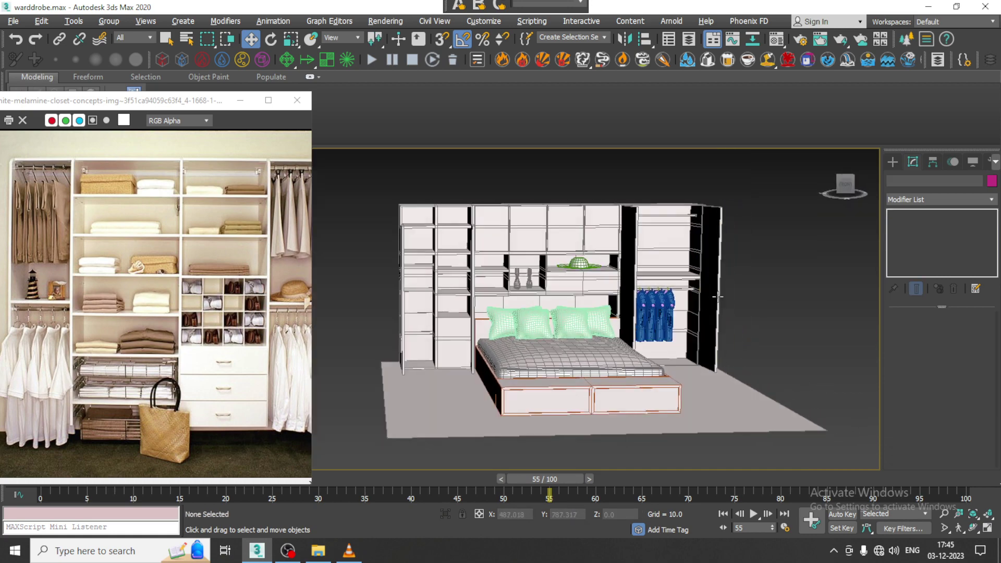
scroll(668, 324, up, 4)
middle_drag(667, 324, 672, 313)
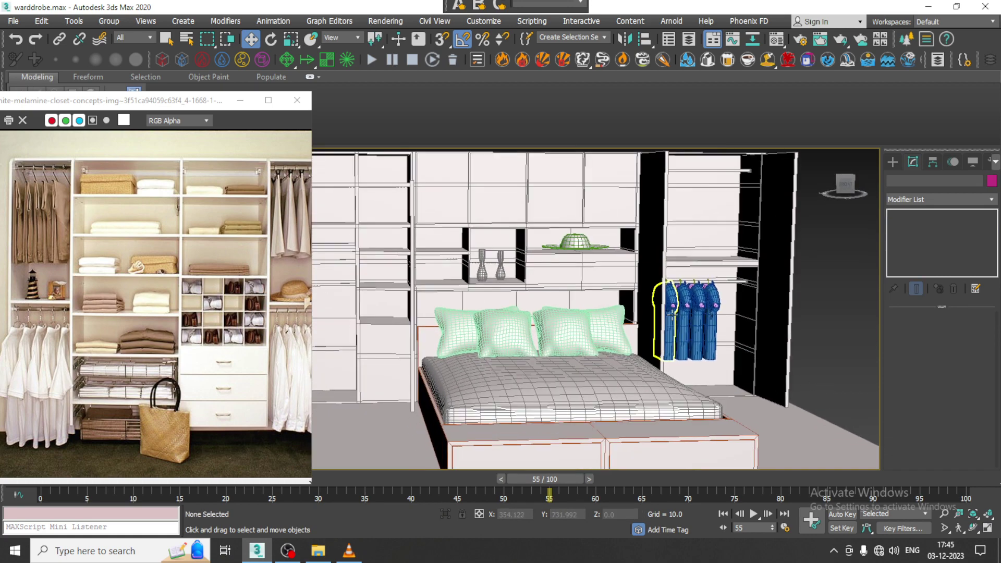